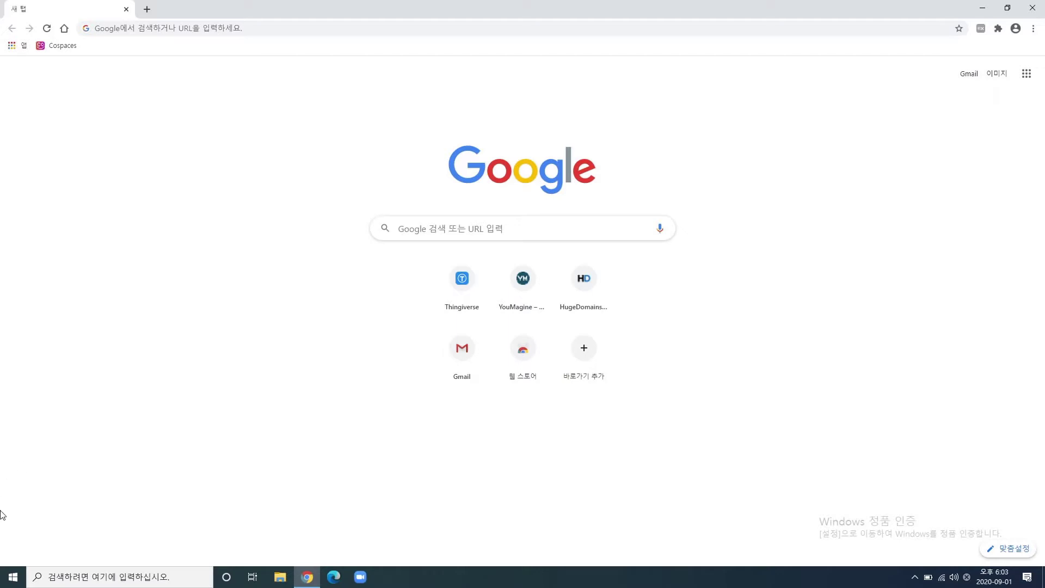
# Search Google for "큐비콘".
pyautogui.click(431, 228)
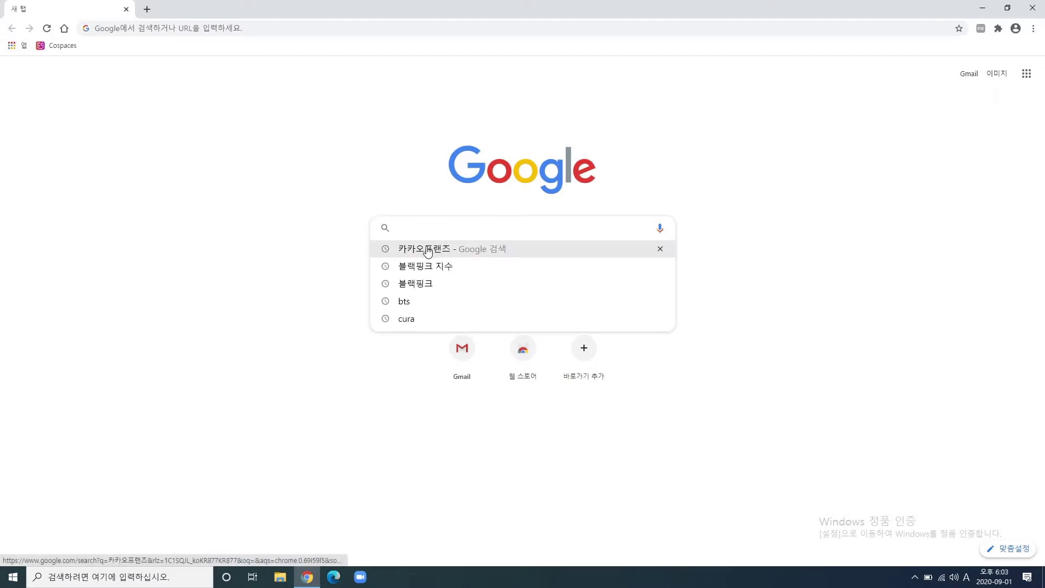
pyautogui.press('Hangul')
pyautogui.write('큡')
pyautogui.write('비콘')
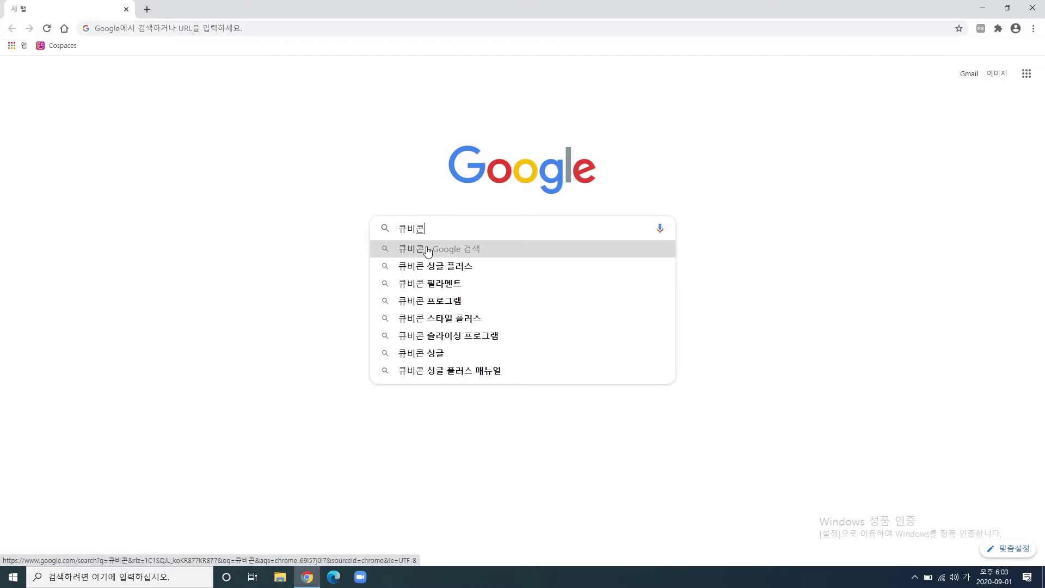
pyautogui.click(427, 250)
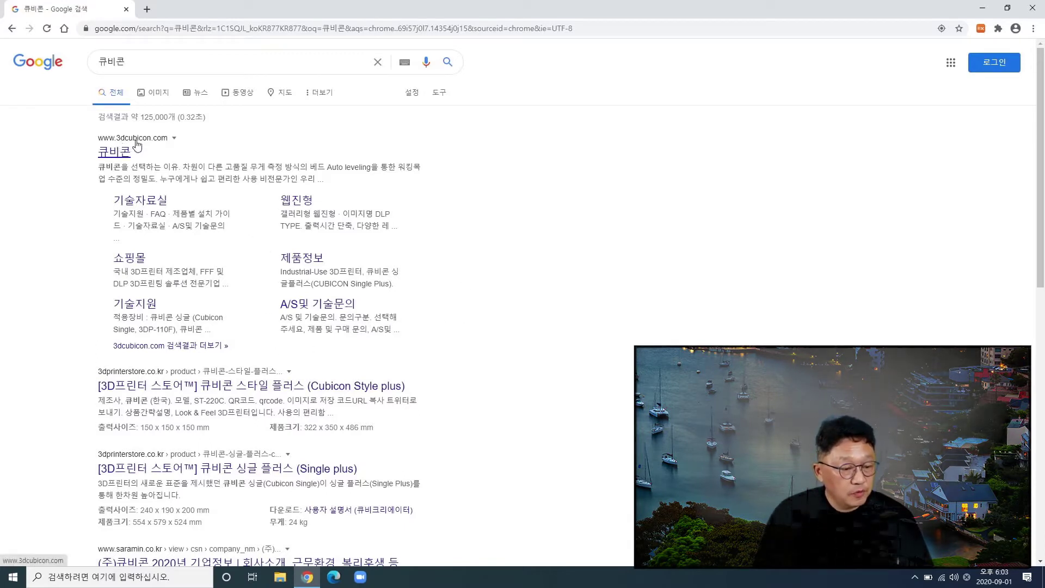
# Open the 큐비콘 homepage (3dcubicon.com) from the search results and close its renewal notice.
pyautogui.click(138, 202)
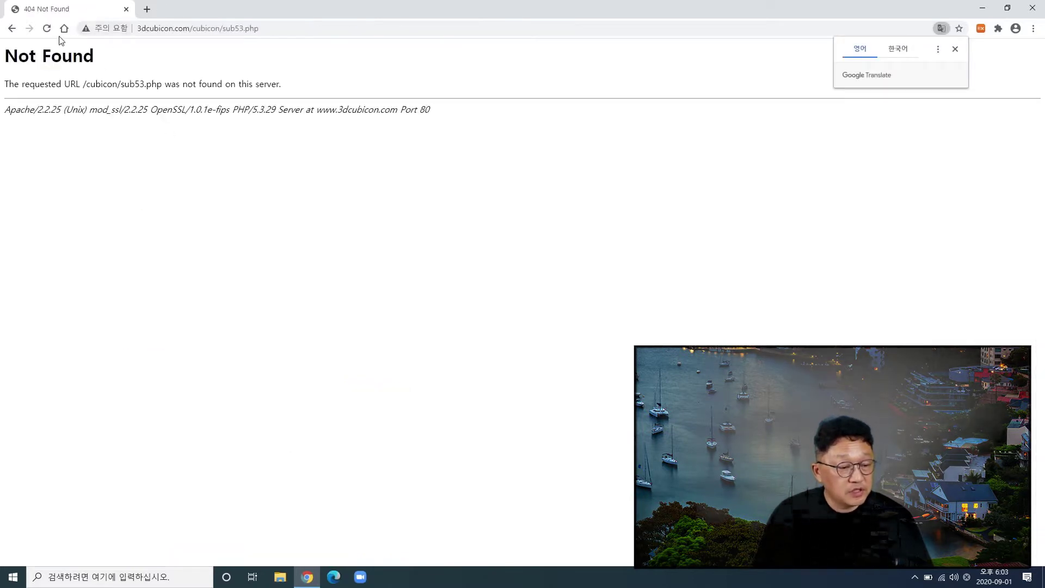
pyautogui.click(12, 28)
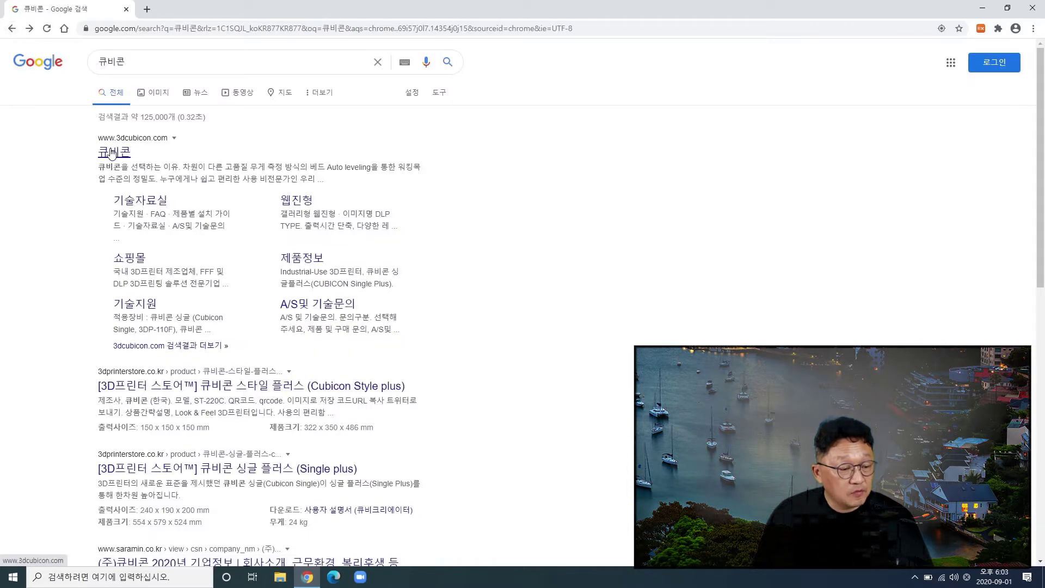
pyautogui.click(112, 153)
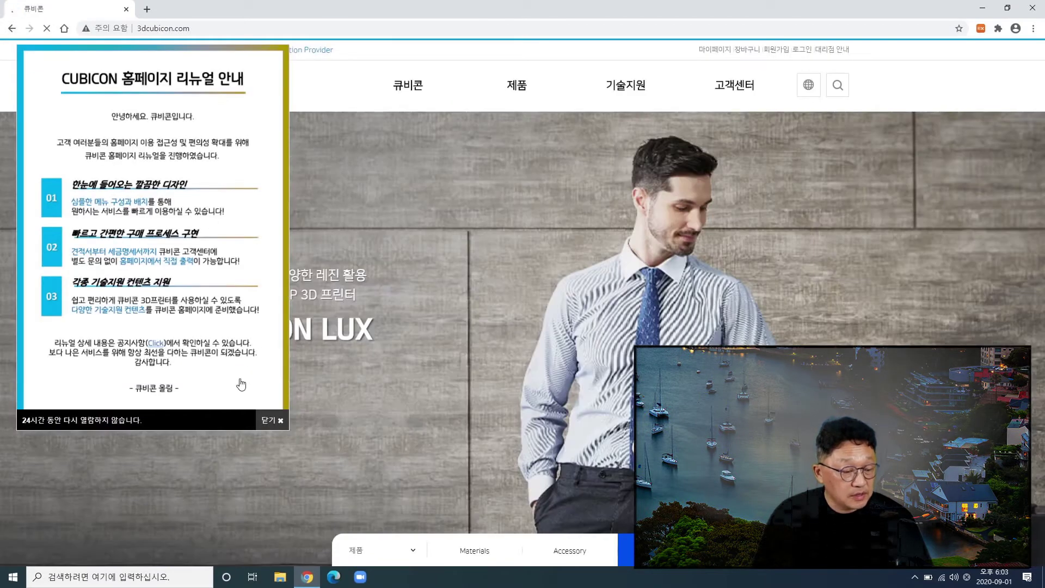
pyautogui.click(273, 420)
# Go to the site's 기술자료실 under technical support and open the [S/W] Cubicreator4 V4.2.9 update post.
pyautogui.moveTo(636, 92)
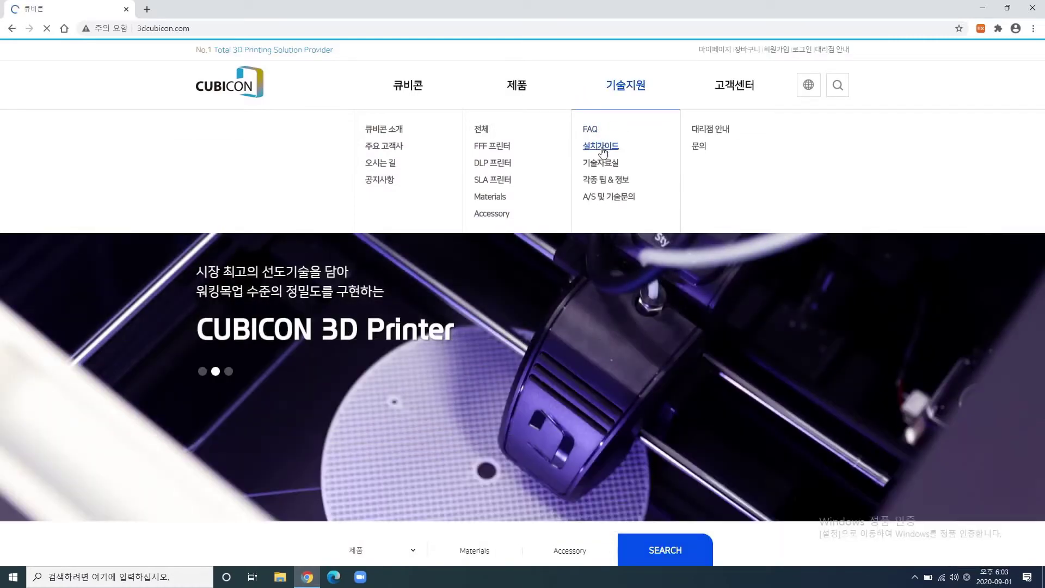
pyautogui.click(602, 162)
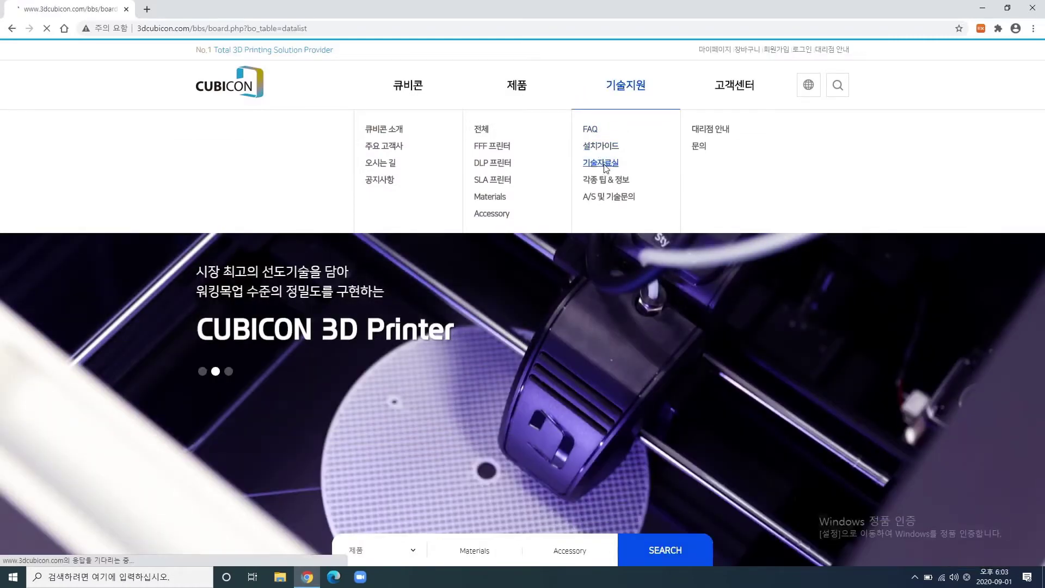
pyautogui.scroll(-4, 406, 318)
pyautogui.scroll(1, 400, 302)
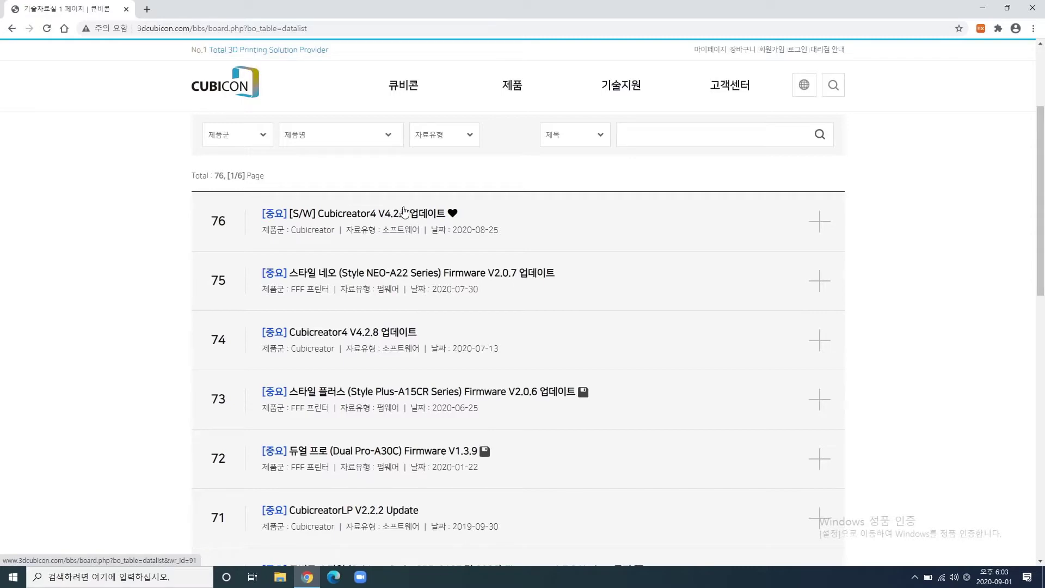
pyautogui.click(407, 220)
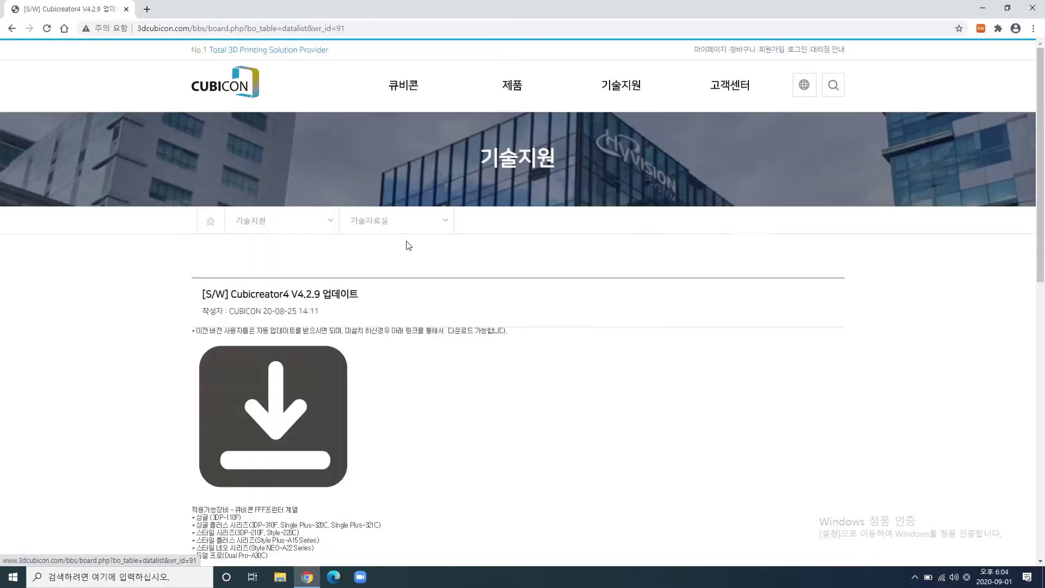
# Review the Cubicreator4 V4.2.9 post's supported printers and update notes, and download the installer.
pyautogui.scroll(-2, 417, 272)
pyautogui.scroll(-8, 387, 275)
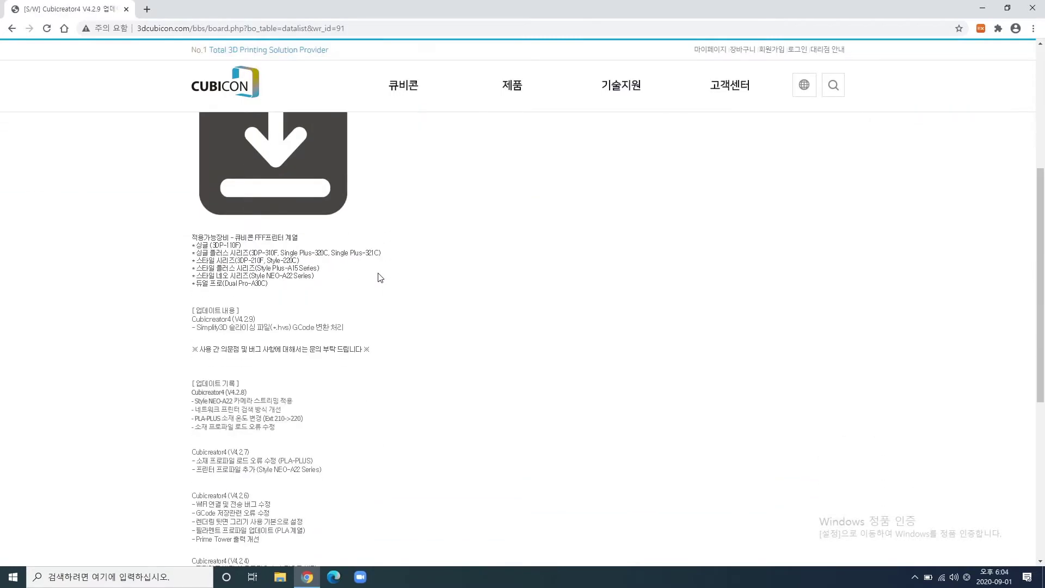
pyautogui.scroll(5, 373, 276)
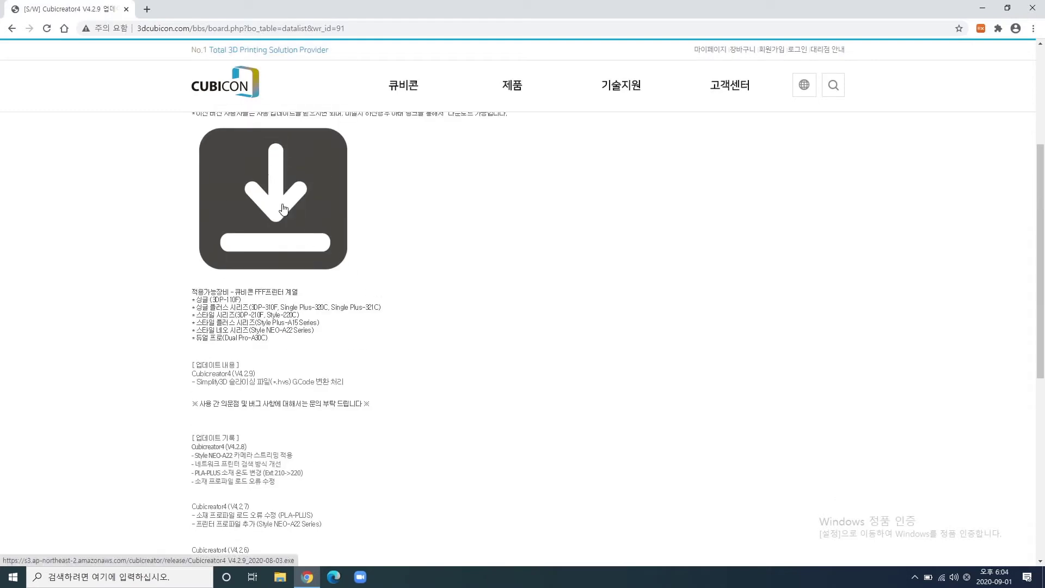
pyautogui.scroll(2, 281, 210)
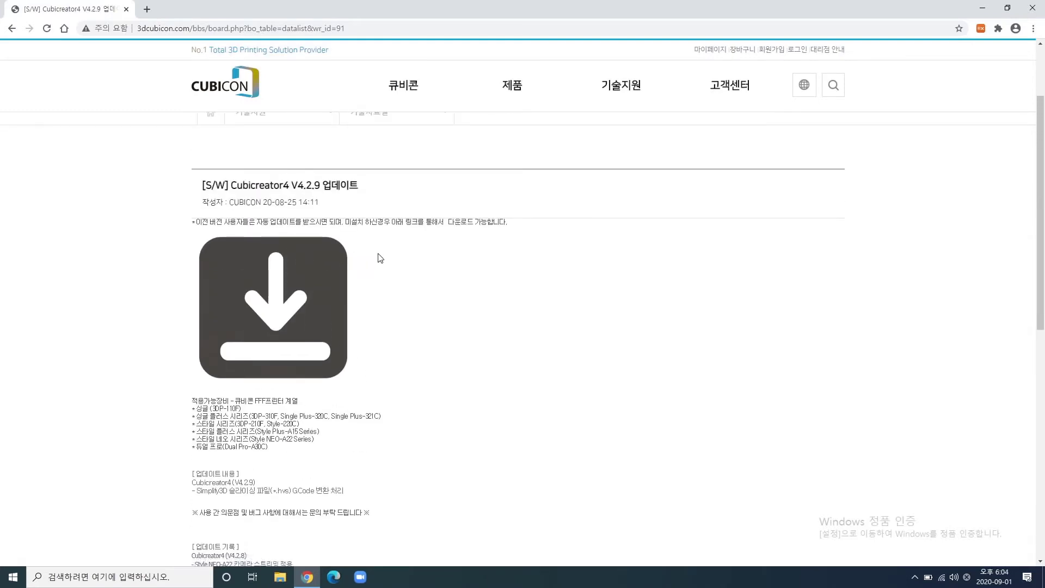
pyautogui.click(263, 363)
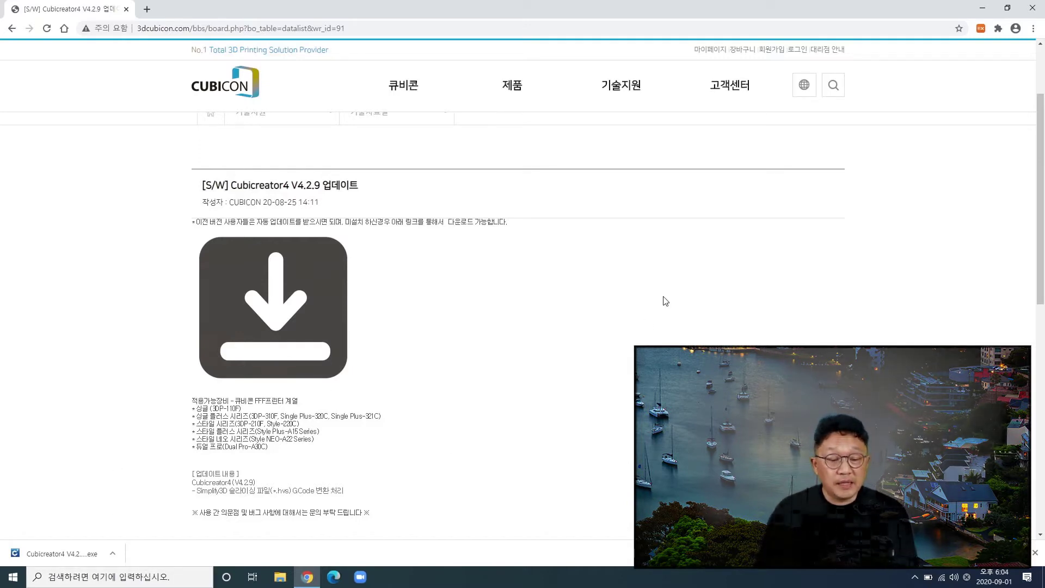
# Run Cubicreator4 V4.2.9_2020-08-03.exe from the Downloads folder, allow it through the security prompts, and minimize the folder window.
pyautogui.click(982, 8)
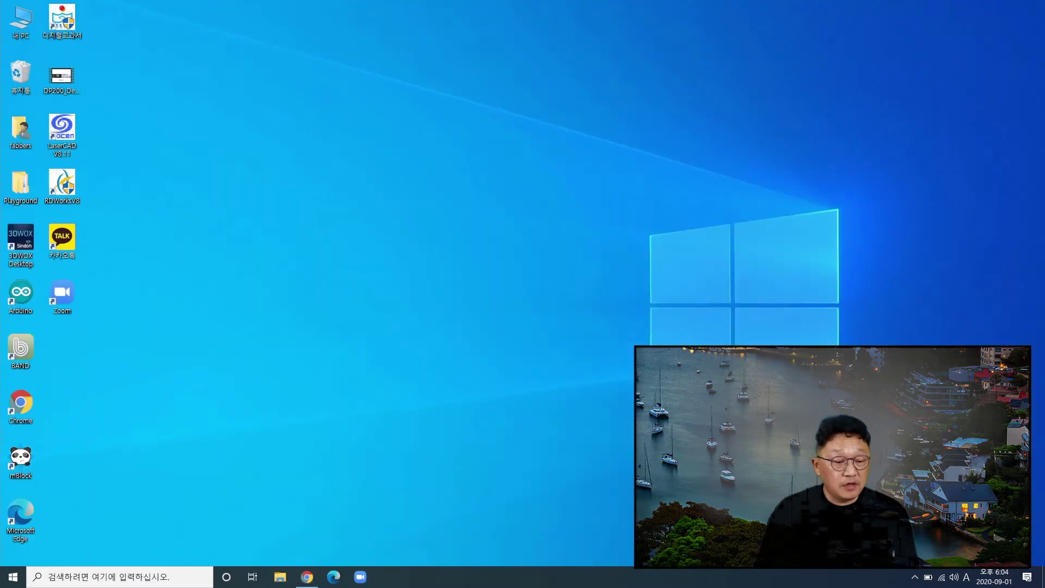
pyautogui.click(280, 577)
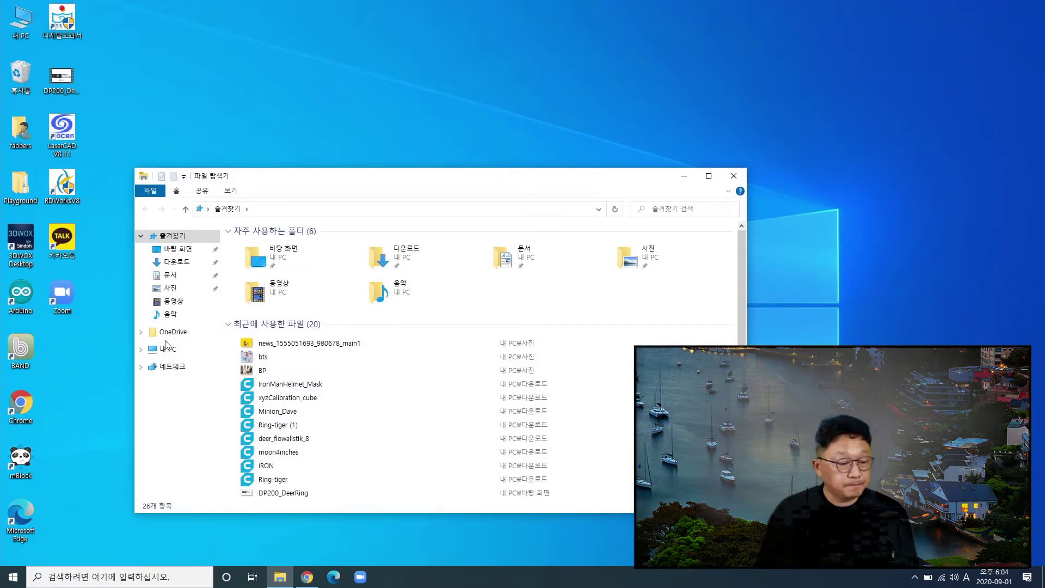
pyautogui.click(177, 262)
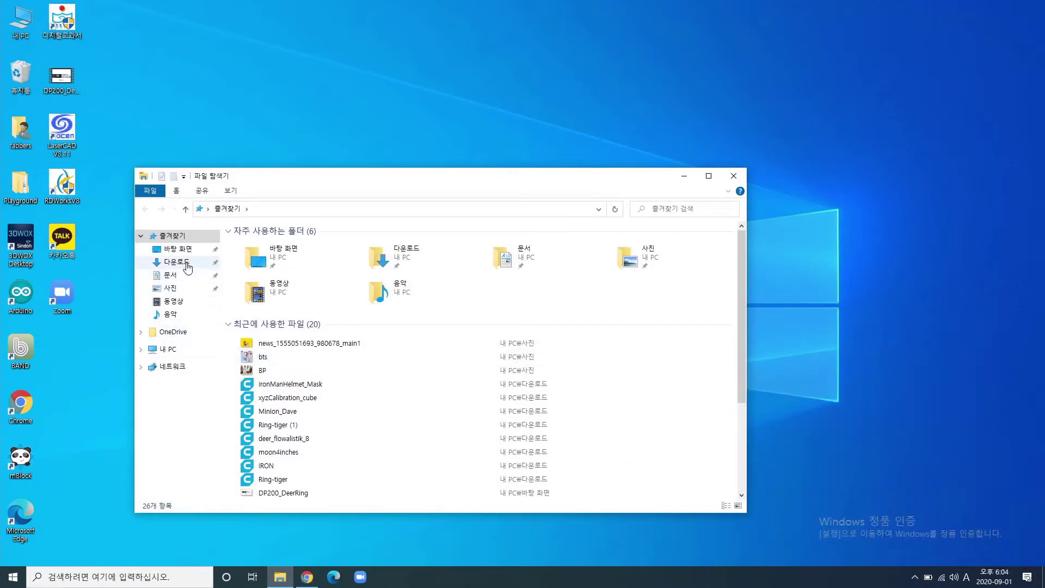
pyautogui.click(297, 260)
pyautogui.doubleClick(295, 261)
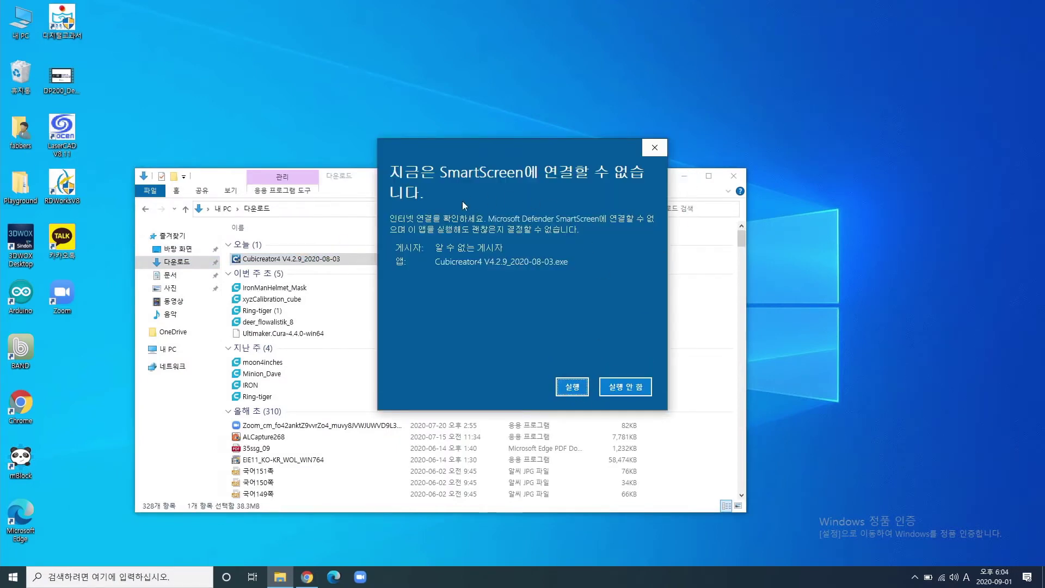
pyautogui.click(572, 387)
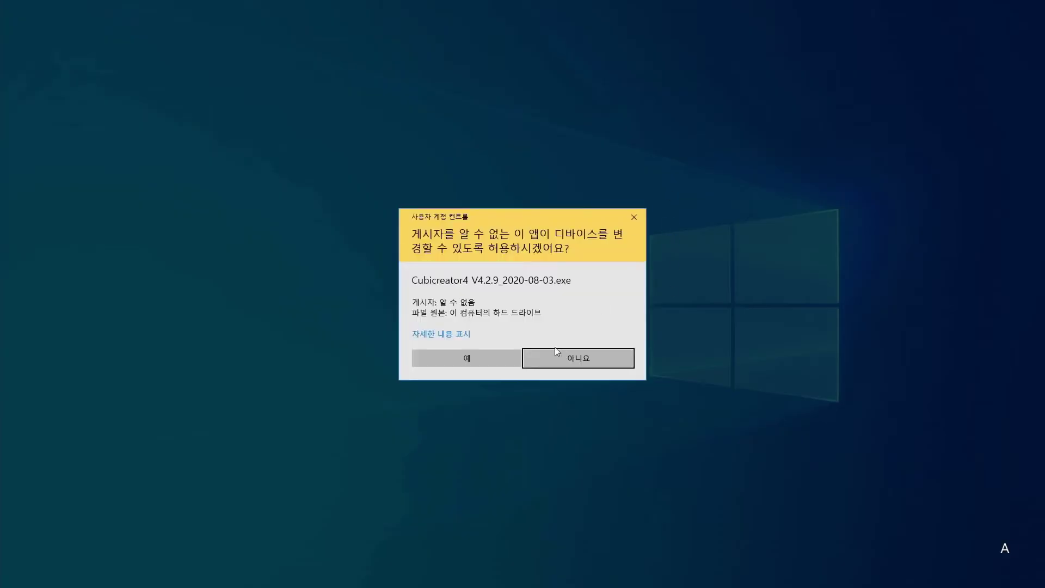
pyautogui.click(494, 364)
pyautogui.click(684, 176)
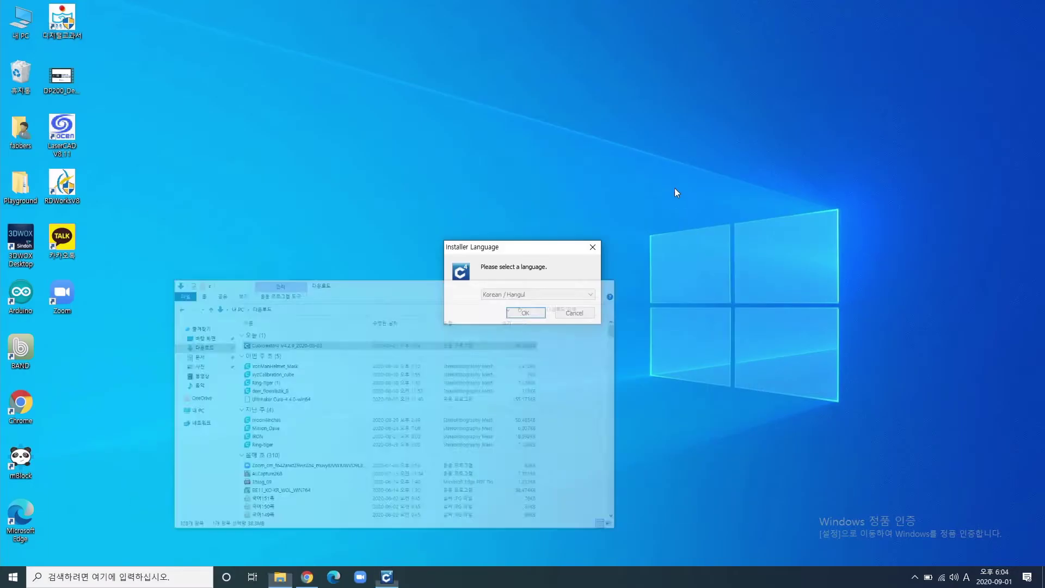
# Install Cubicreator4 V4.2.9 in Korean, accepting the license terms, and finish setup with launching the program and registering the thumbnail renderer enabled.
pyautogui.click(527, 316)
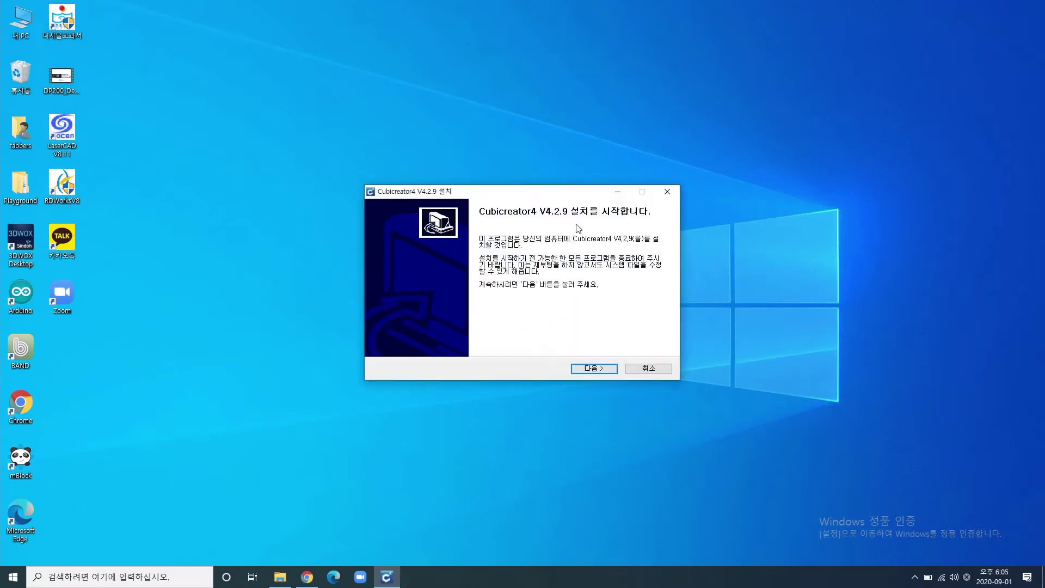
pyautogui.click(593, 368)
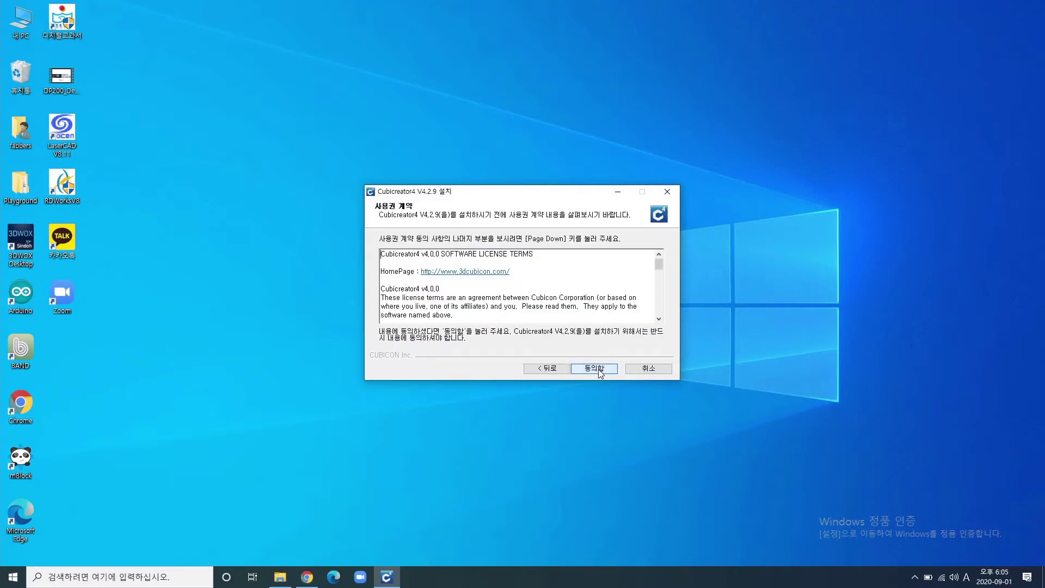
pyautogui.click(594, 369)
pyautogui.click(599, 369)
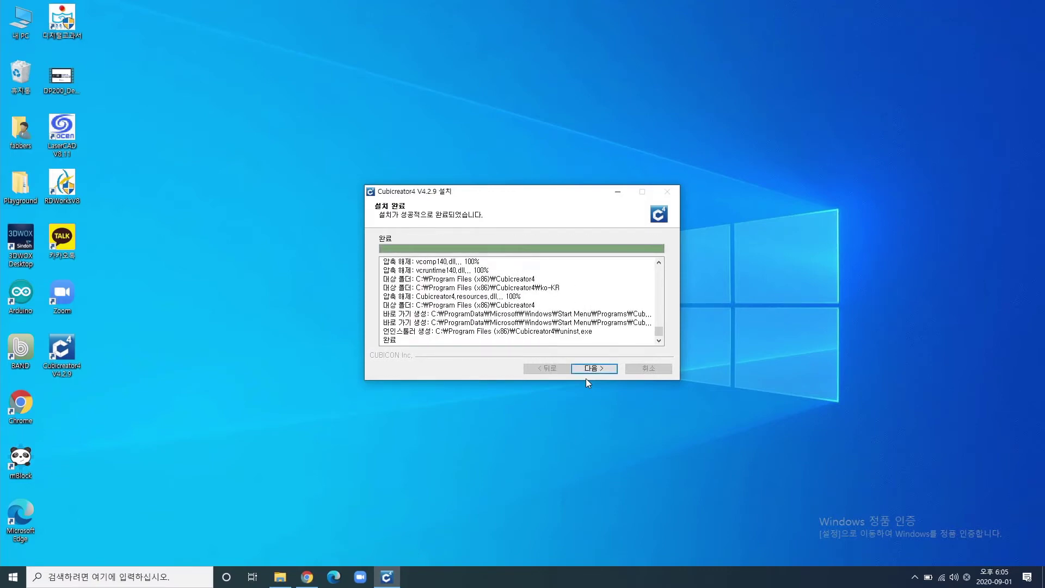
pyautogui.click(591, 367)
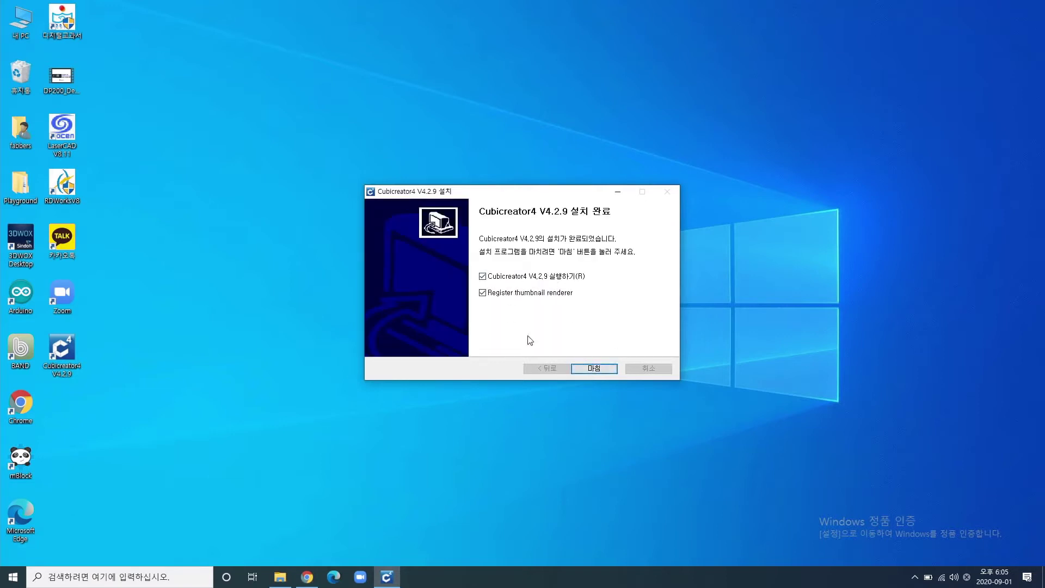
pyautogui.click(596, 370)
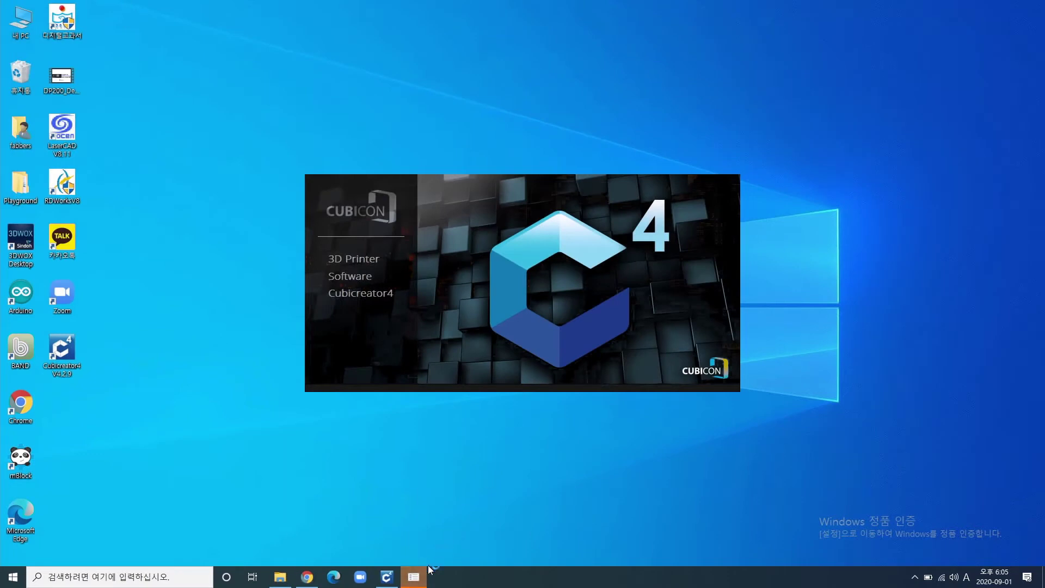
# Bring up the Windows security prompt and decline installing the STMicroelectronics port driver.
pyautogui.click(417, 577)
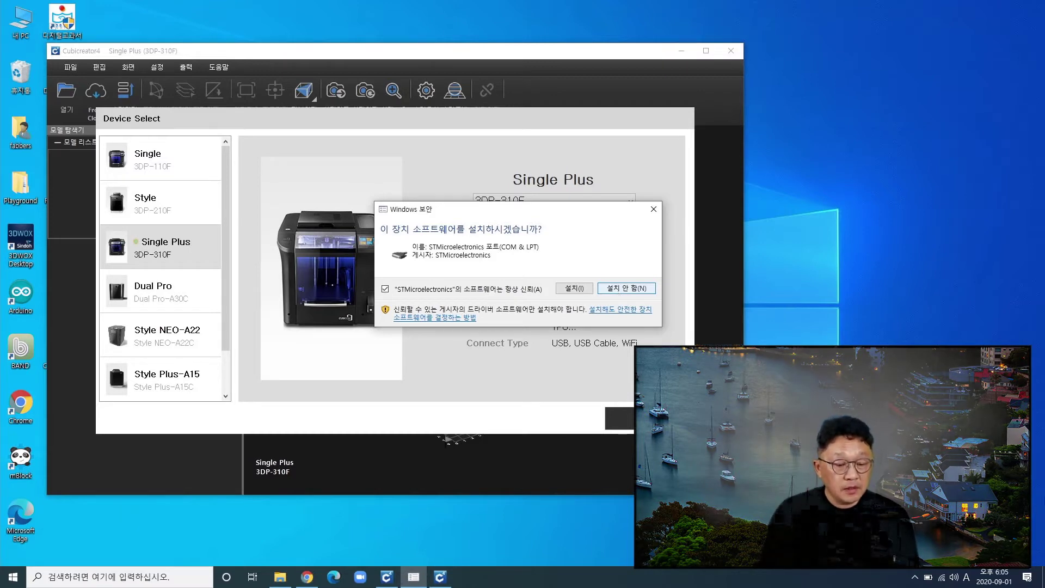
pyautogui.click(1041, 500)
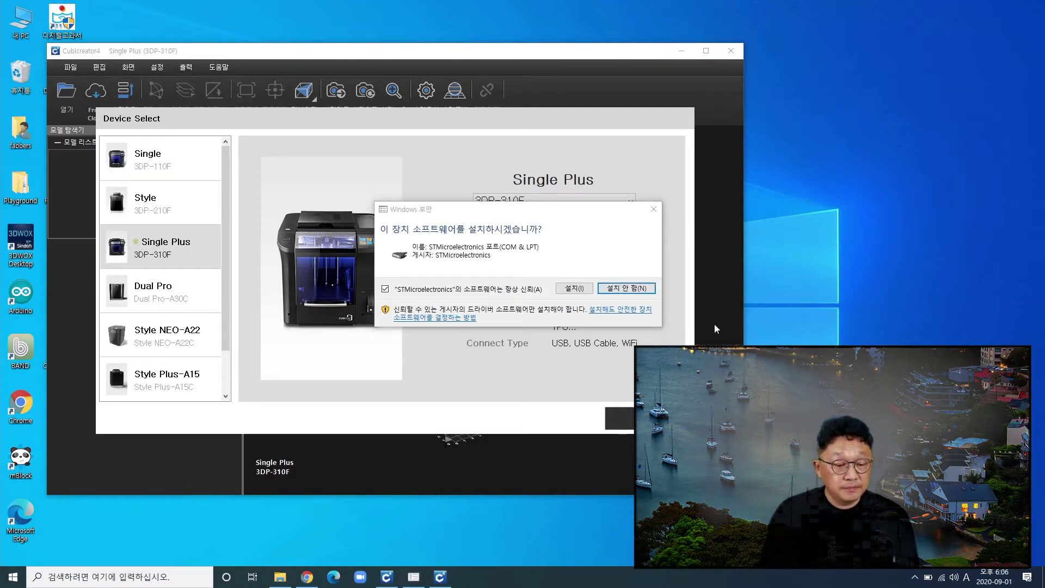
pyautogui.click(648, 289)
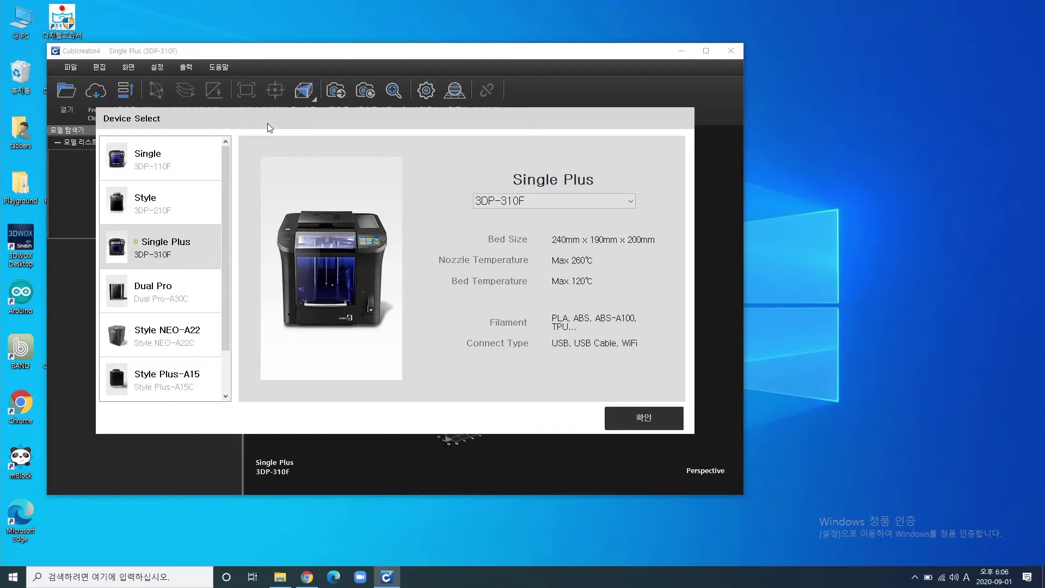
# Select the Style printer with model Style-220C as the device, confirm it, and close the new-features notice.
pyautogui.click(182, 167)
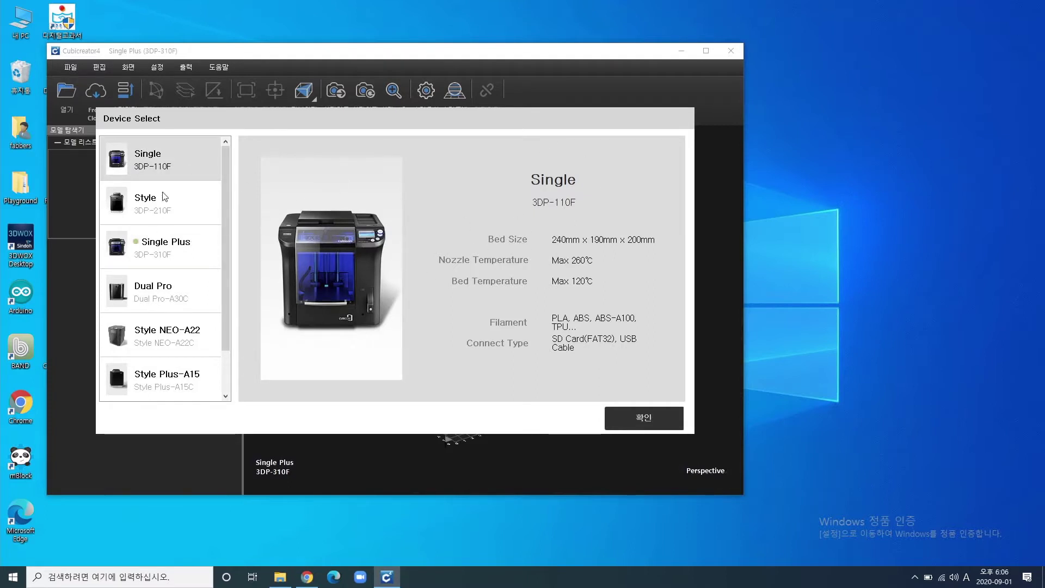
pyautogui.click(159, 211)
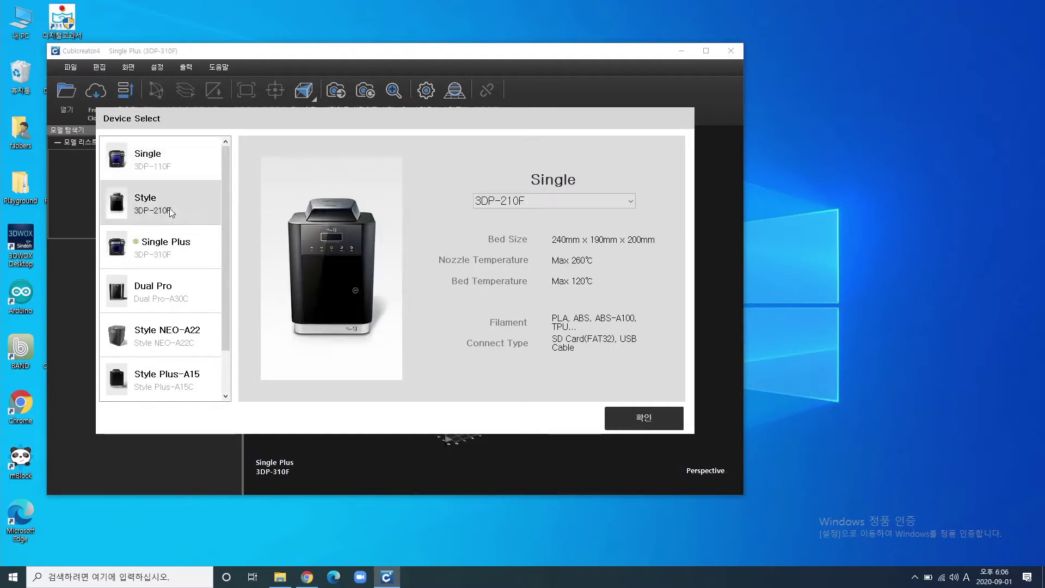
pyautogui.click(546, 201)
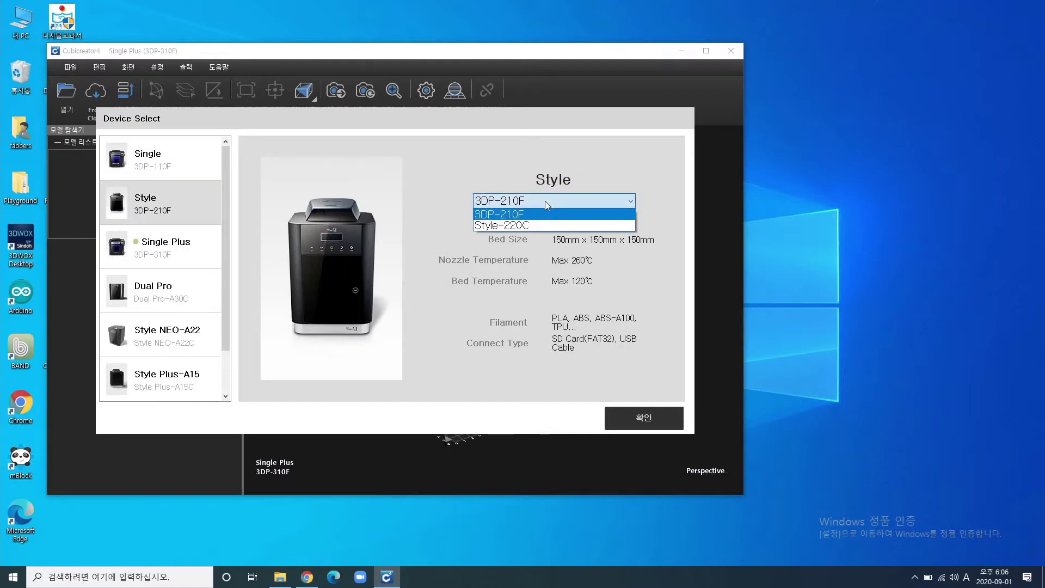
pyautogui.click(518, 229)
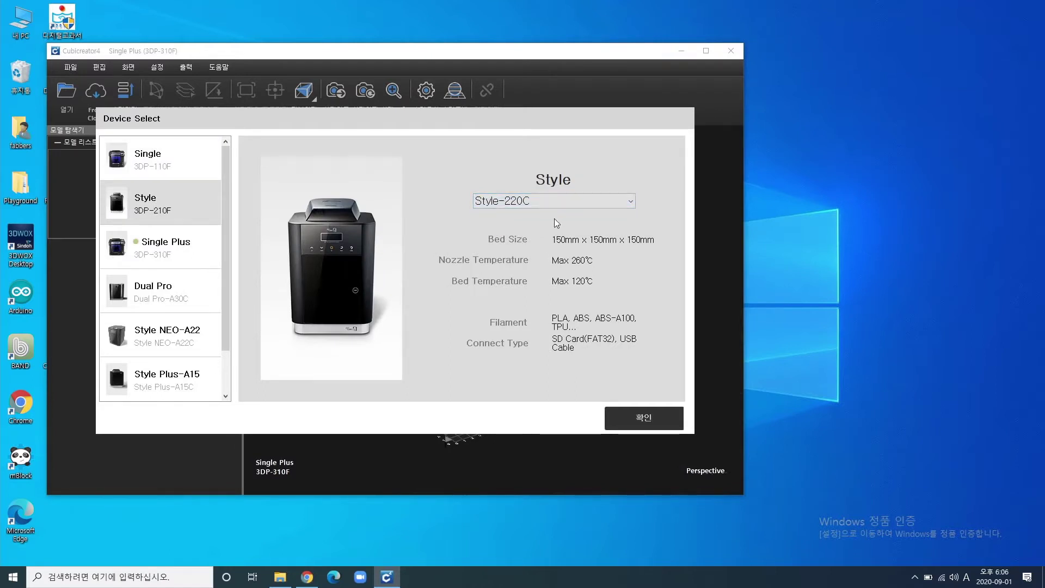
pyautogui.click(554, 201)
pyautogui.click(538, 214)
pyautogui.click(547, 206)
pyautogui.click(540, 225)
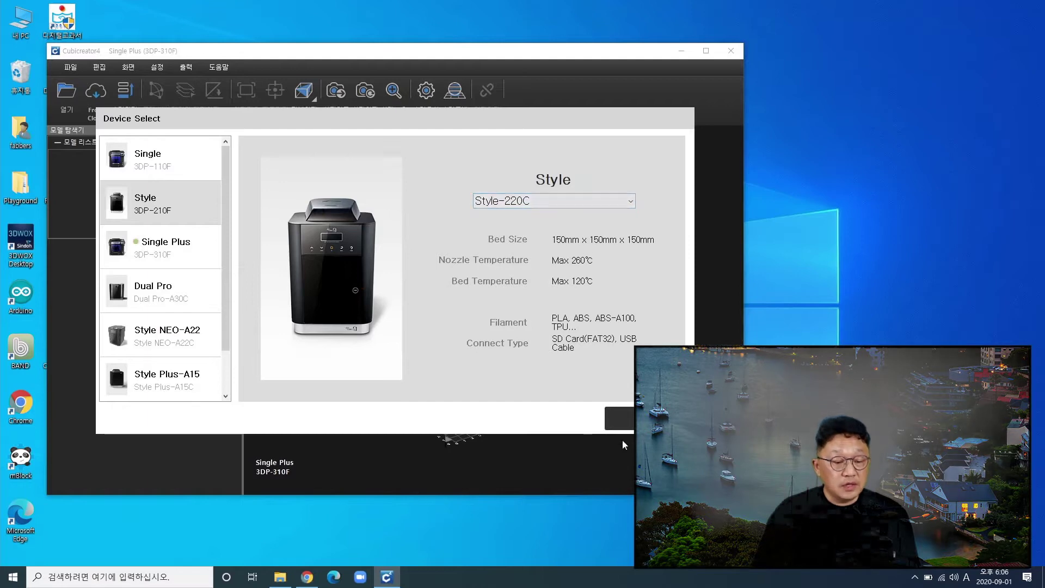
pyautogui.click(621, 418)
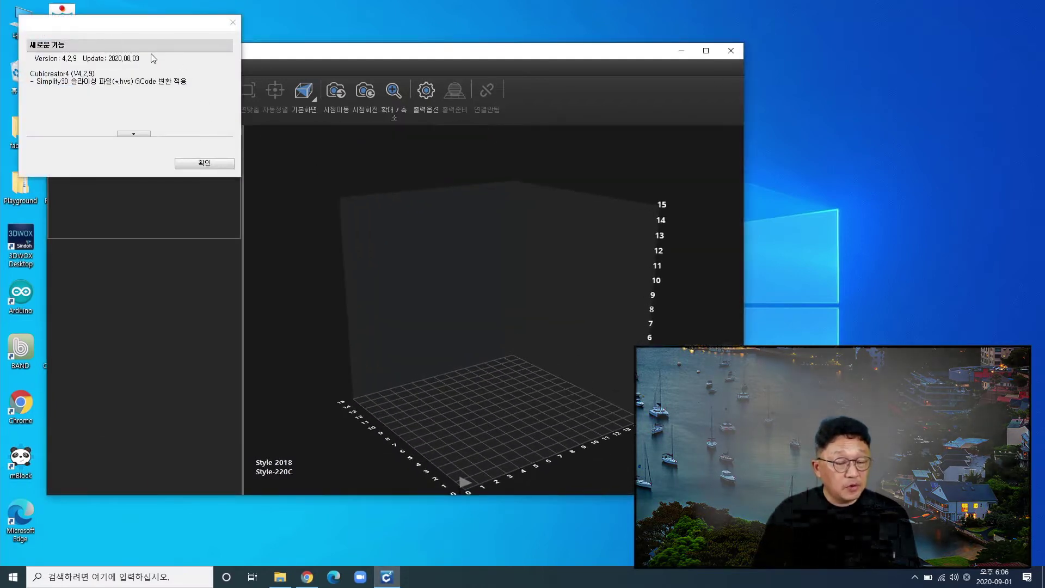
pyautogui.click(205, 163)
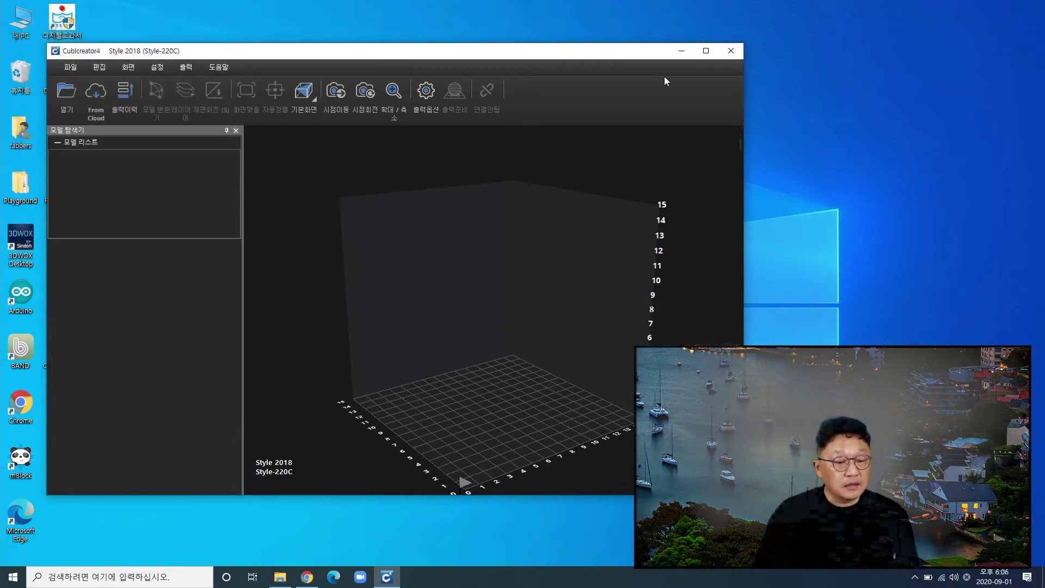
# Maximize the slicer window and examine the empty build volume from different angles and distances.
pyautogui.click(706, 51)
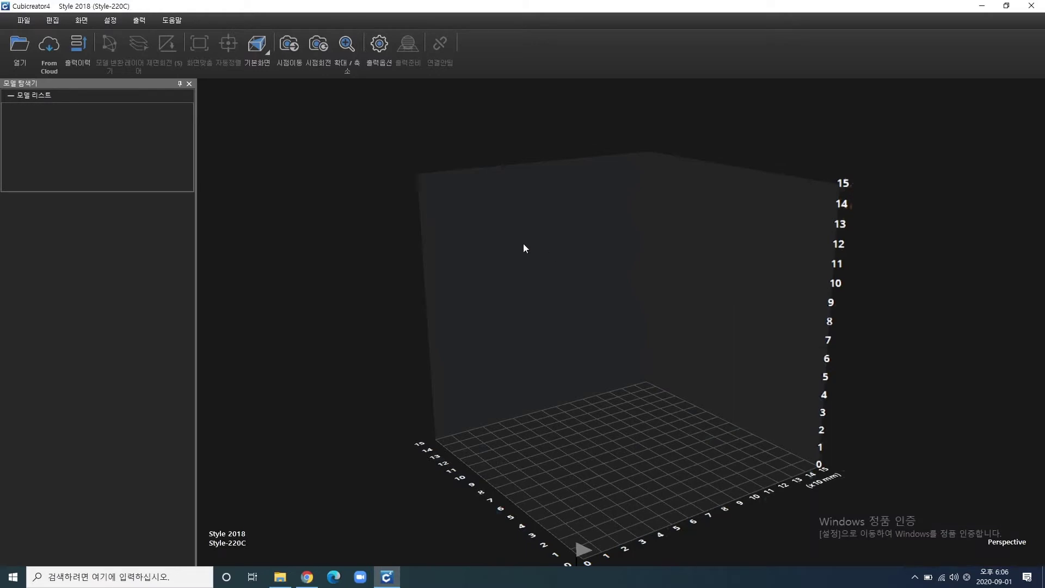
pyautogui.scroll(-2, 372, 221)
pyautogui.scroll(1, 417, 240)
pyautogui.moveTo(620, 365); pyautogui.dragTo(606, 413)
pyautogui.scroll(5, 601, 411)
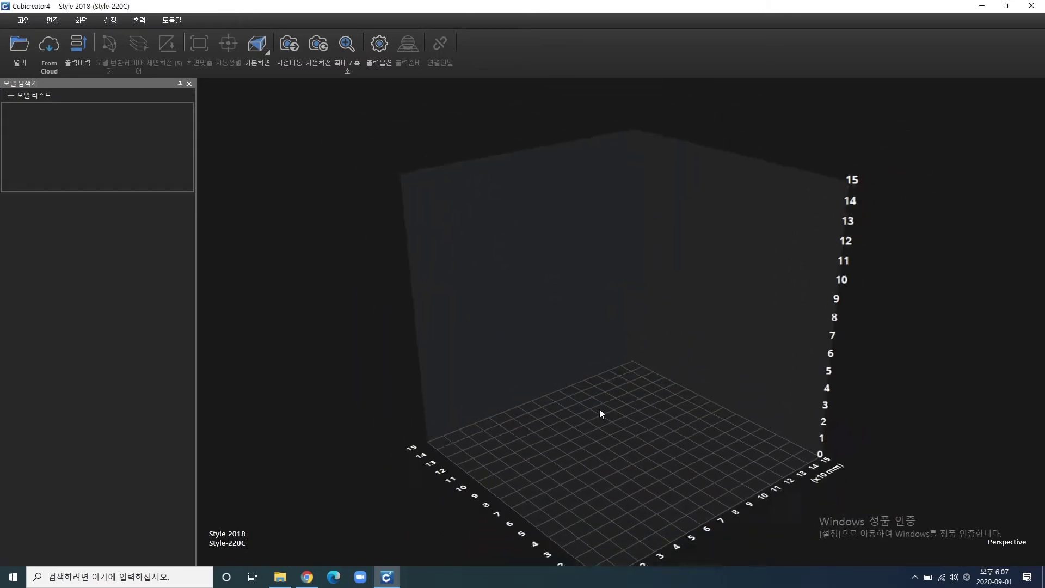
pyautogui.scroll(5, 587, 406)
pyautogui.scroll(-6, 584, 406)
pyautogui.scroll(-5, 583, 406)
pyautogui.scroll(3, 585, 406)
pyautogui.moveTo(609, 406); pyautogui.dragTo(652, 306, button='middle')
pyautogui.scroll(-3, 660, 311)
pyautogui.scroll(5, 658, 312)
pyautogui.moveTo(699, 332); pyautogui.dragTo(620, 424, button='right')
pyautogui.scroll(6, 649, 333)
pyautogui.scroll(-3, 587, 367)
pyautogui.moveTo(587, 367); pyautogui.dragTo(781, 256, button='right')
pyautogui.scroll(-6, 731, 326)
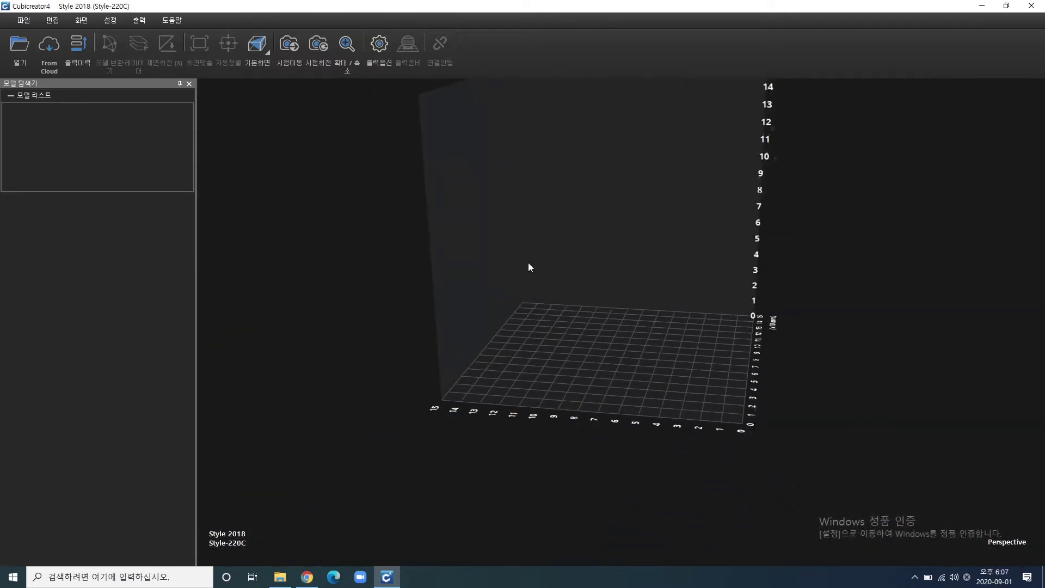
# Reset the 3D view of the build volume to the default view (기본화면).
pyautogui.moveTo(650, 298); pyautogui.dragTo(503, 330, button='right')
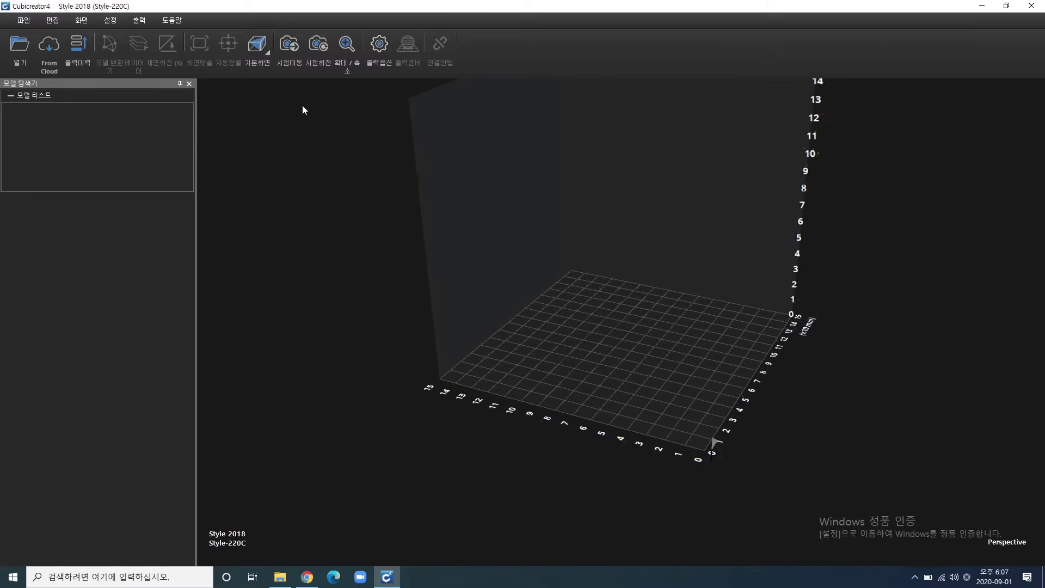
pyautogui.click(261, 45)
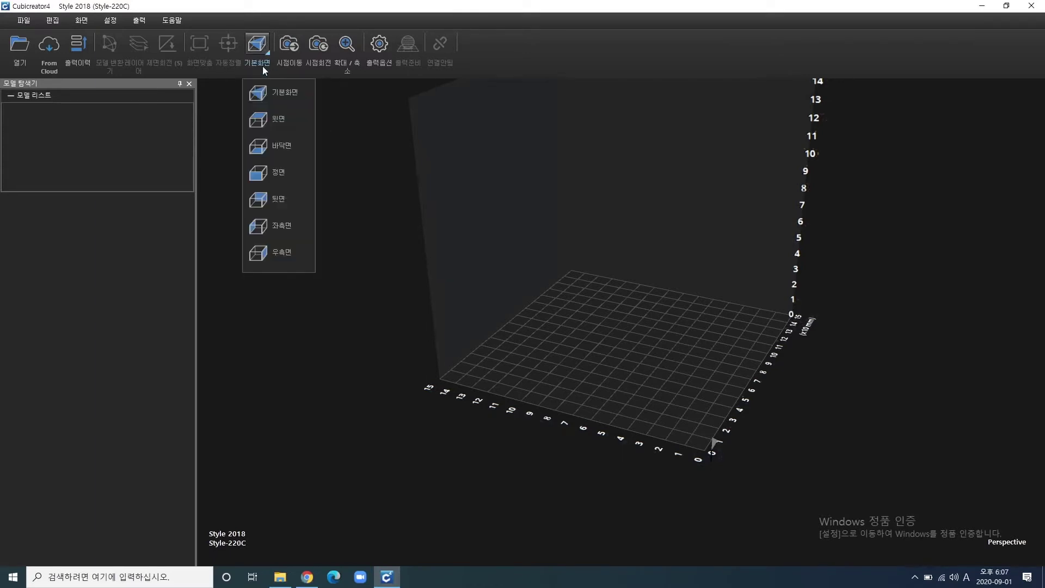
pyautogui.click(263, 94)
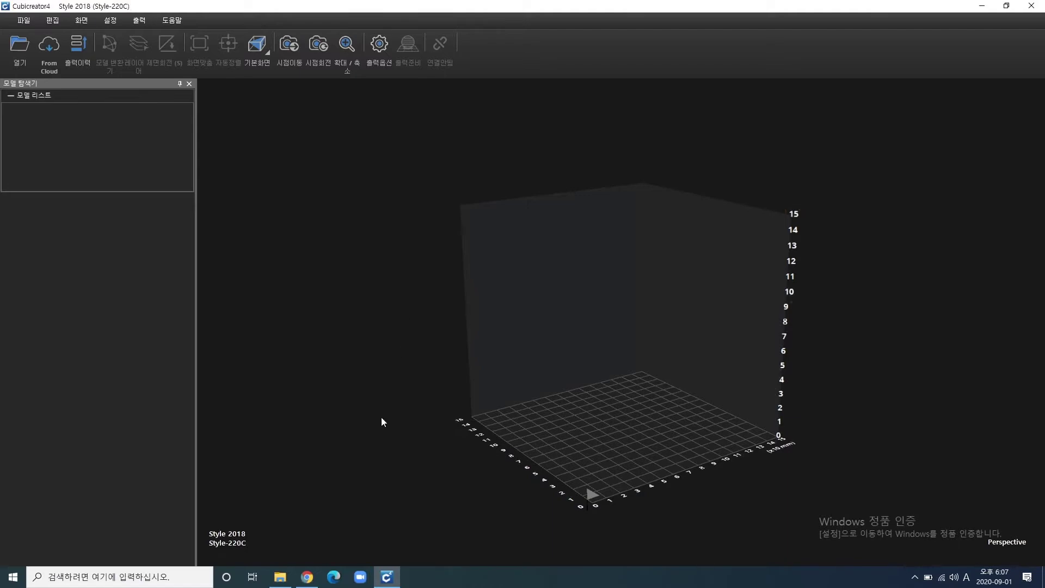
# Switch to Chrome, open the Thingiverse website from the home page shortcuts, and dismiss the translation prompt.
pyautogui.click(308, 577)
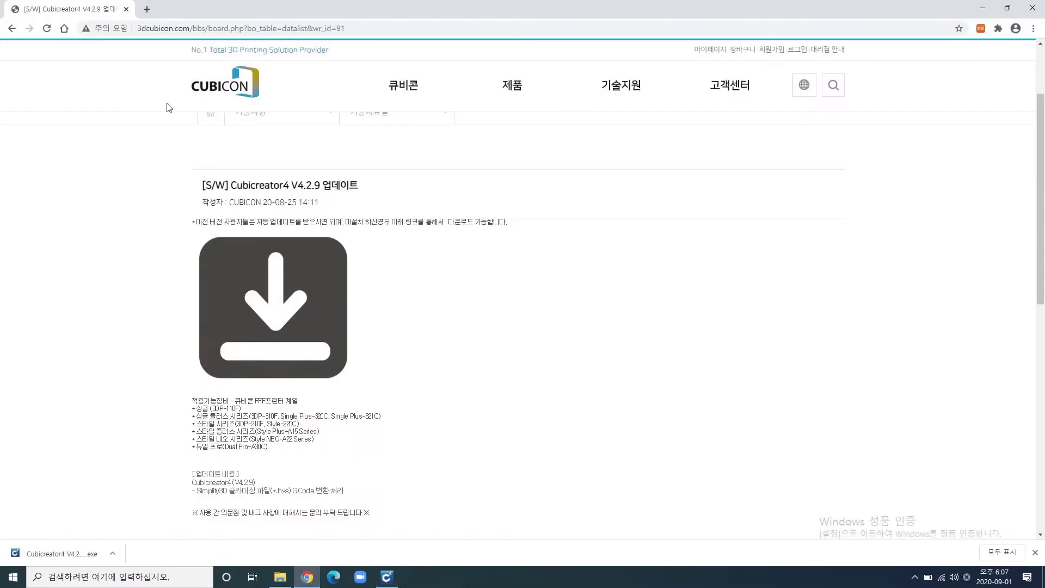
pyautogui.click(64, 29)
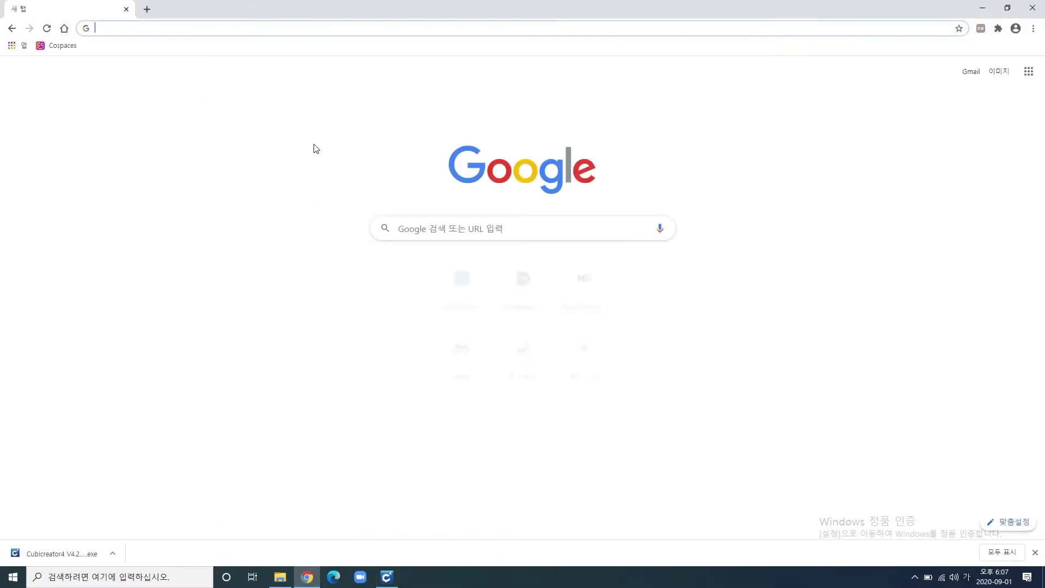
pyautogui.click(467, 292)
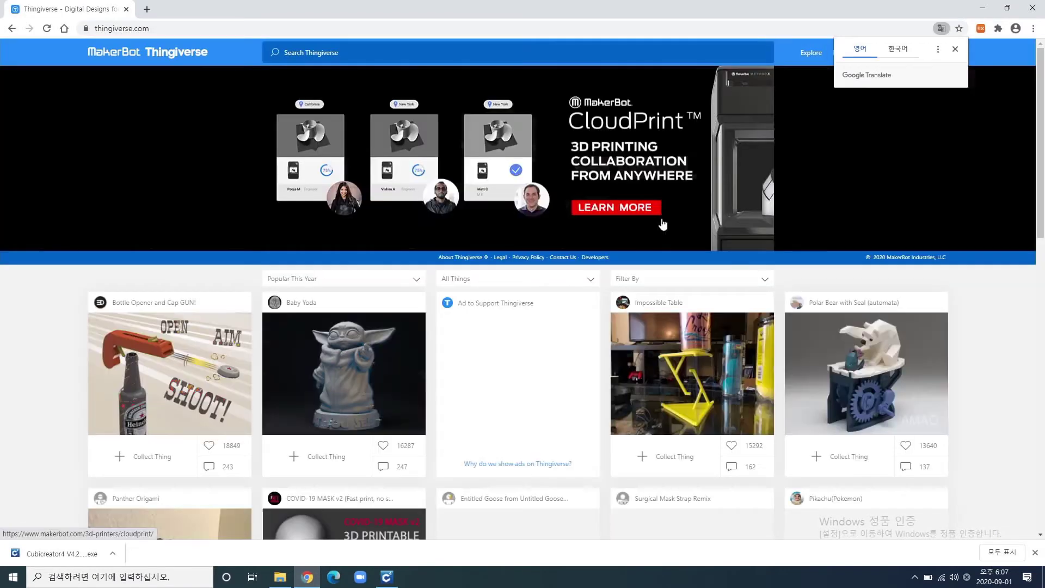
pyautogui.click(956, 50)
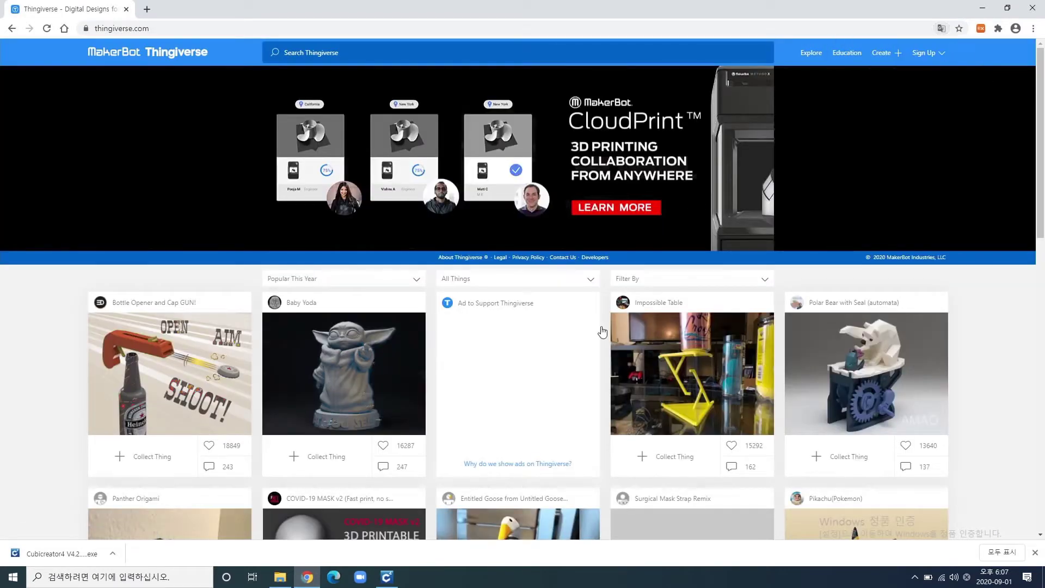
pyautogui.click(375, 53)
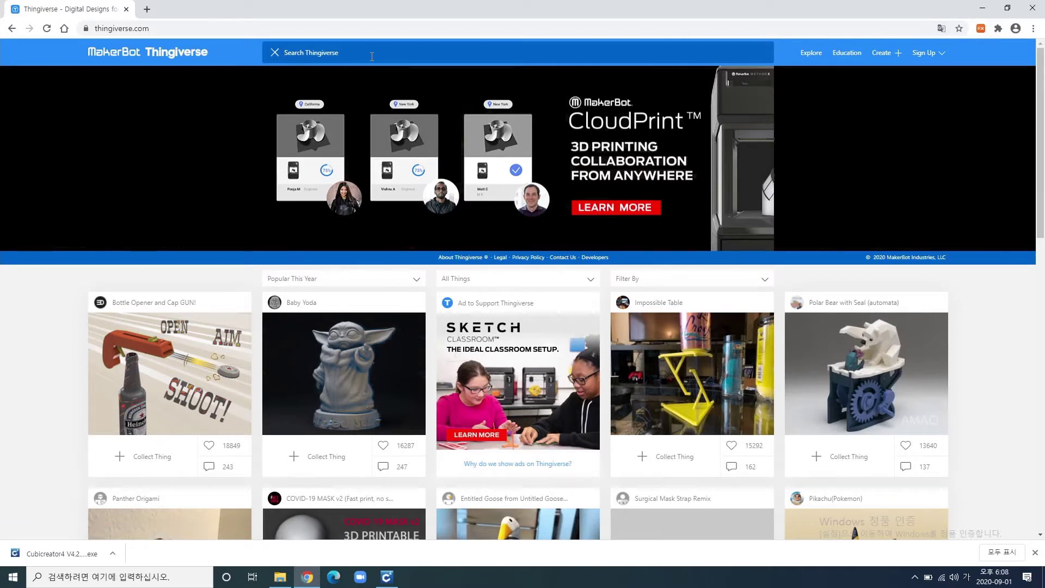
pyautogui.write('ㅋ')
pyautogui.write('ㅜㅎ')
pyautogui.press('Return')
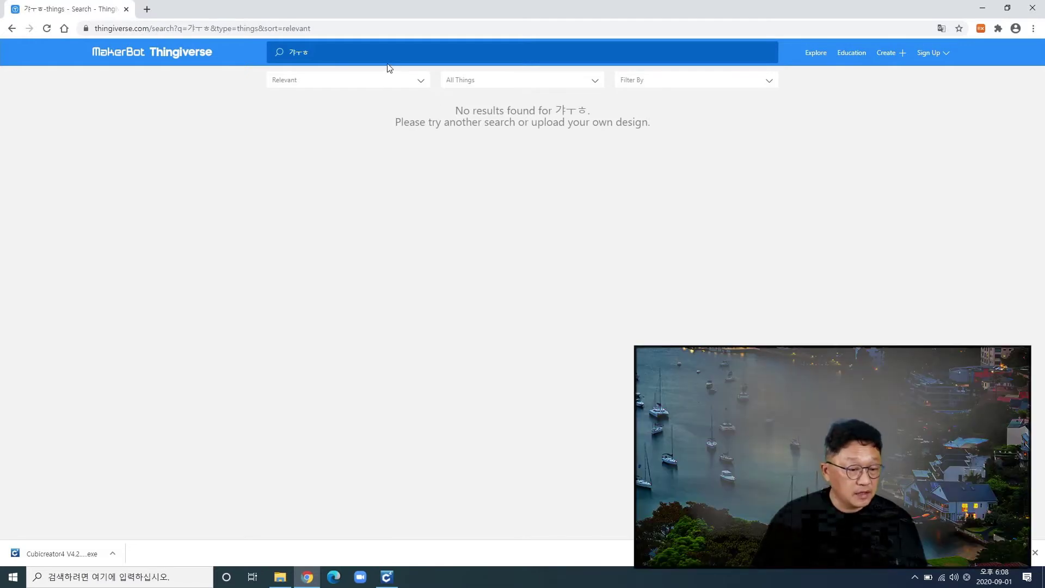
# Search Thingiverse for "ring", with the input language switched to English.
pyautogui.click(381, 53)
pyautogui.press('Hangul')
pyautogui.write('r')
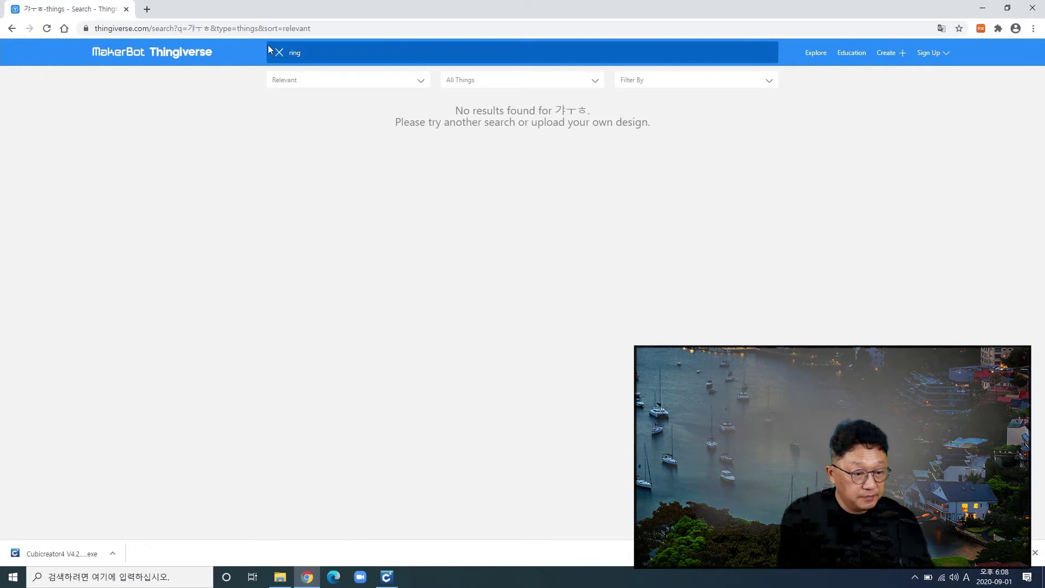
pyautogui.write('ing')
pyautogui.press('Return')
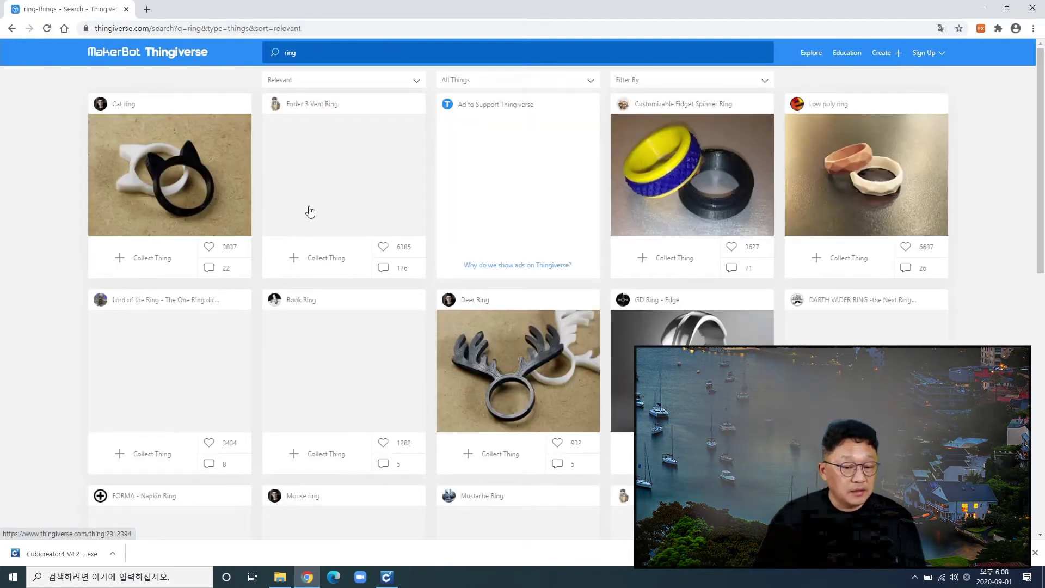
# Browse the ring search results and open the Mouse ring model page.
pyautogui.scroll(-1, 513, 320)
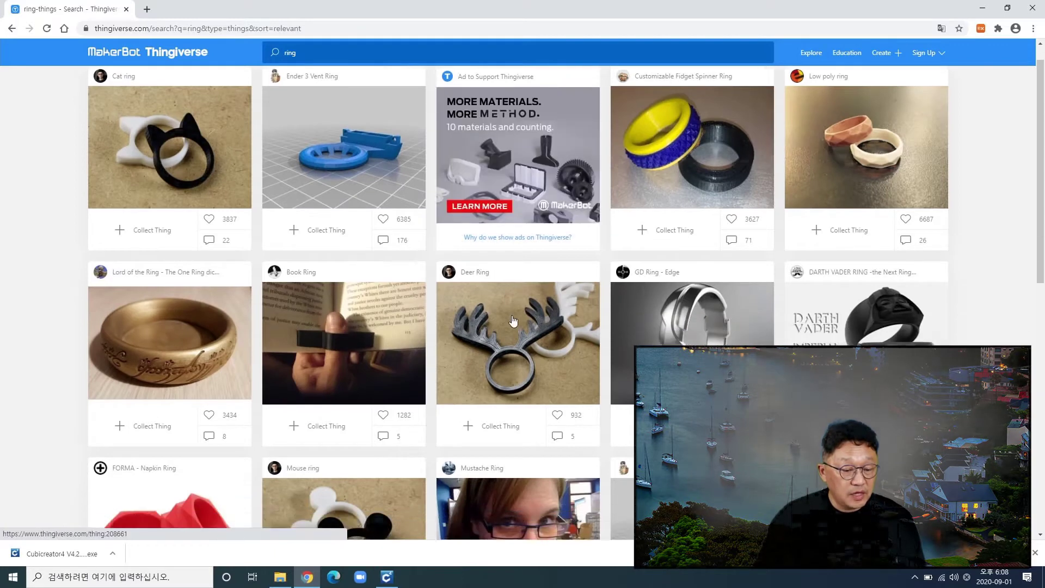
pyautogui.scroll(-5, 513, 321)
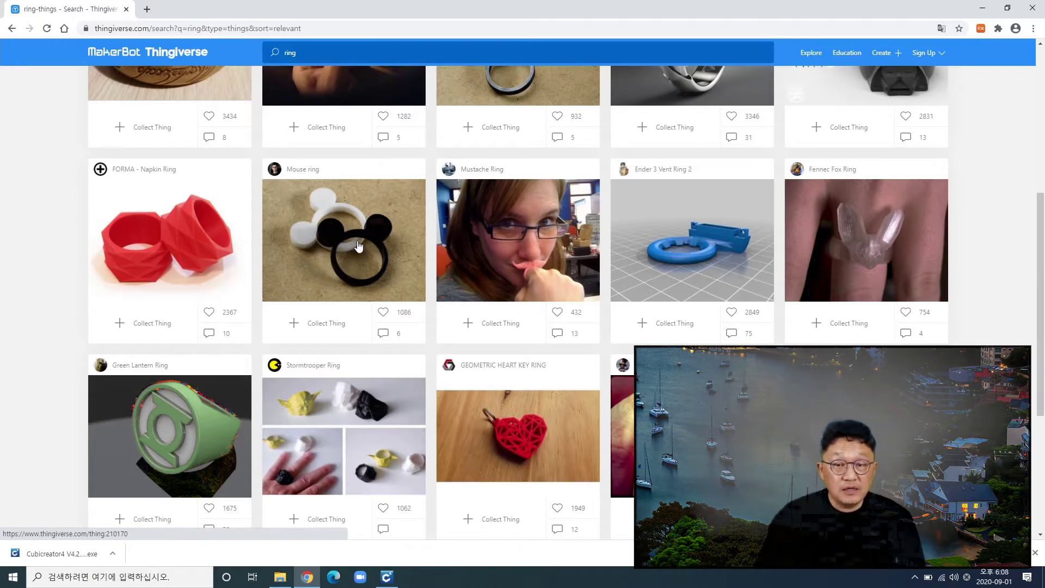
pyautogui.scroll(3, 345, 256)
pyautogui.scroll(-2, 346, 257)
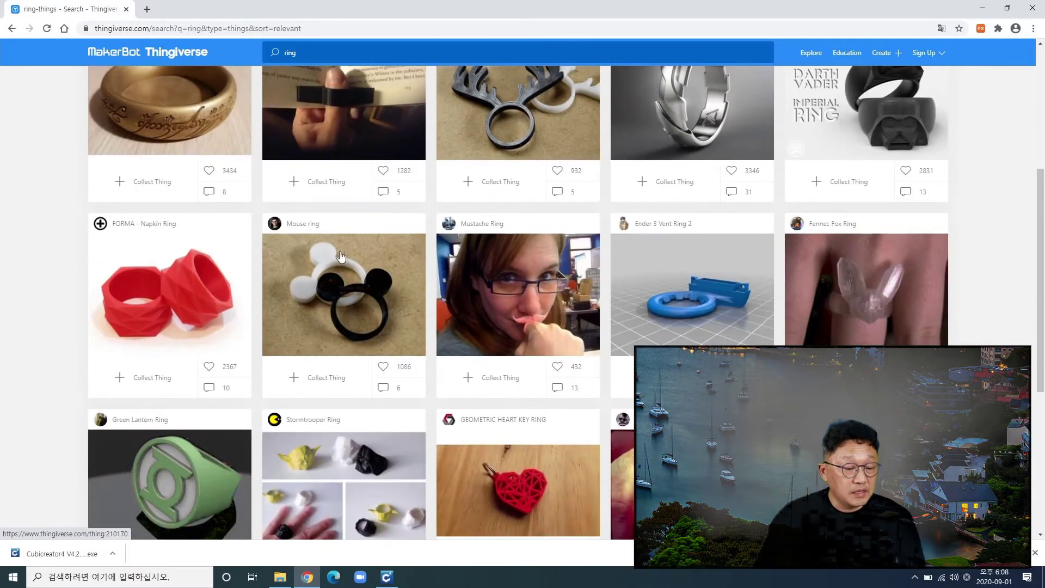
pyautogui.click(366, 293)
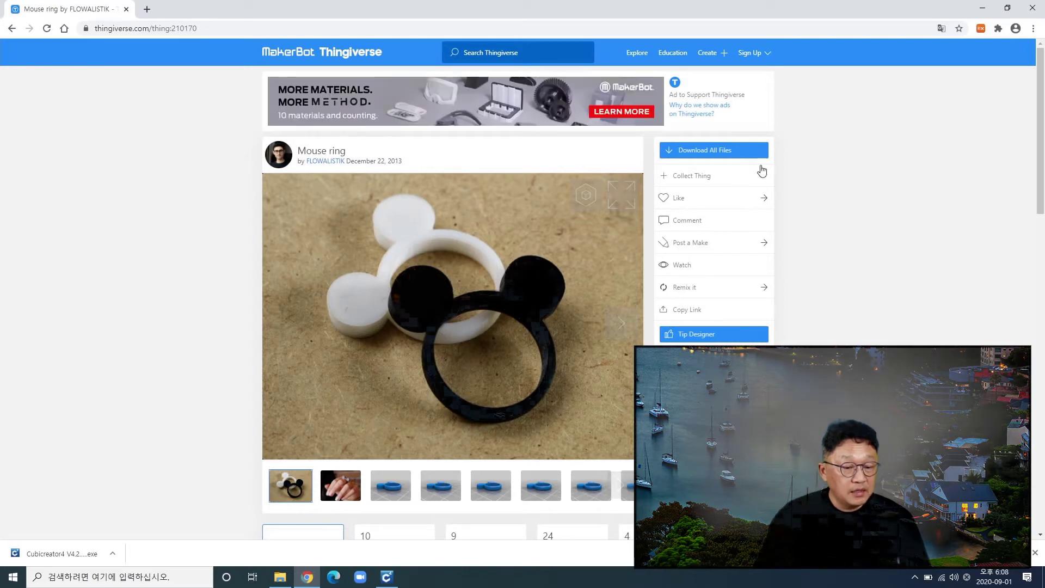
# Check the size list on the Mouse ring page and download mouse_ring_flowalistik_8.STL from its Thing Files.
pyautogui.click(737, 150)
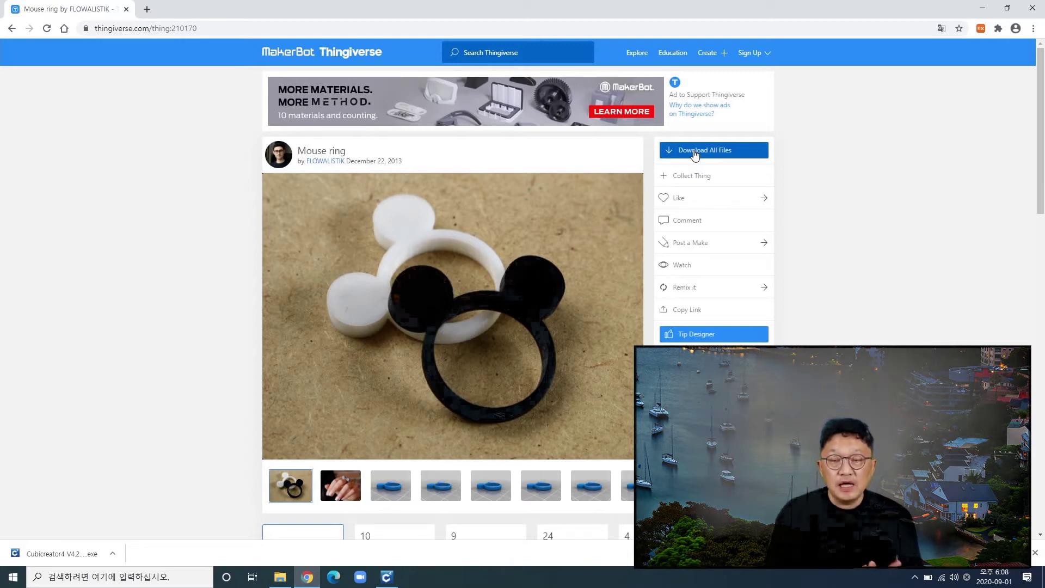
pyautogui.scroll(-6, 537, 358)
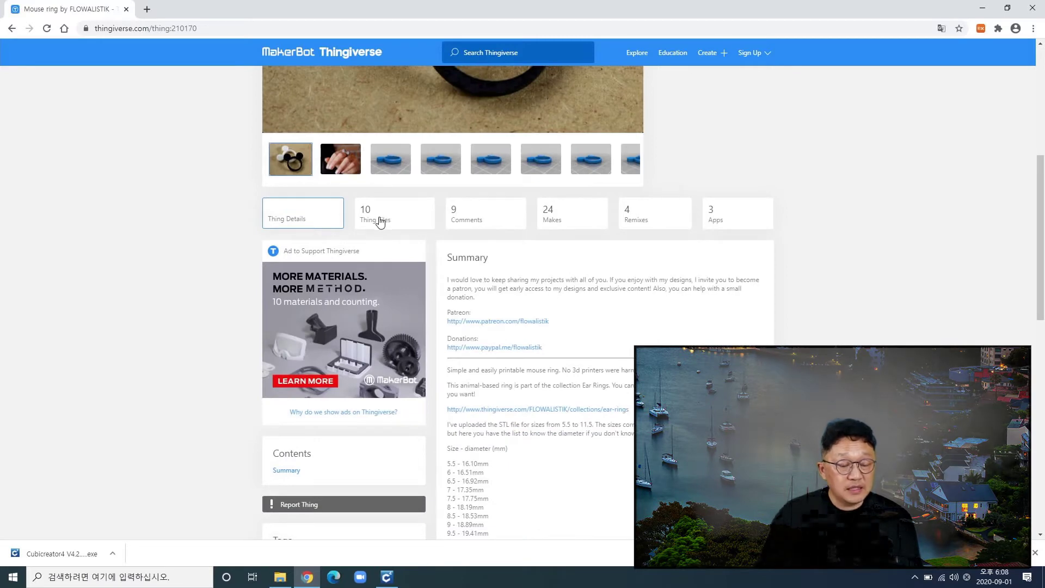
pyautogui.scroll(-5, 409, 238)
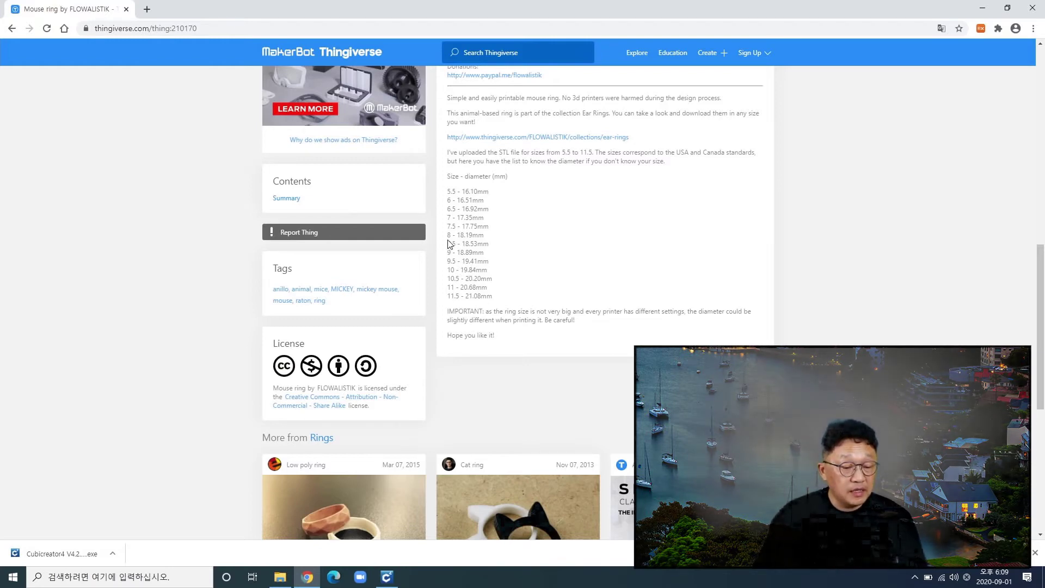
pyautogui.scroll(2, 479, 263)
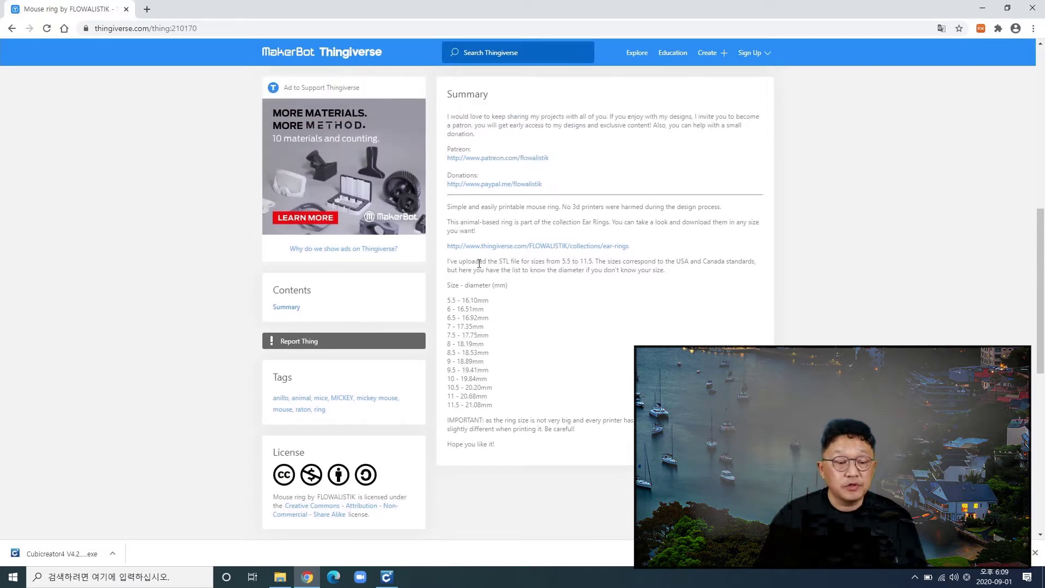
pyautogui.scroll(2, 477, 264)
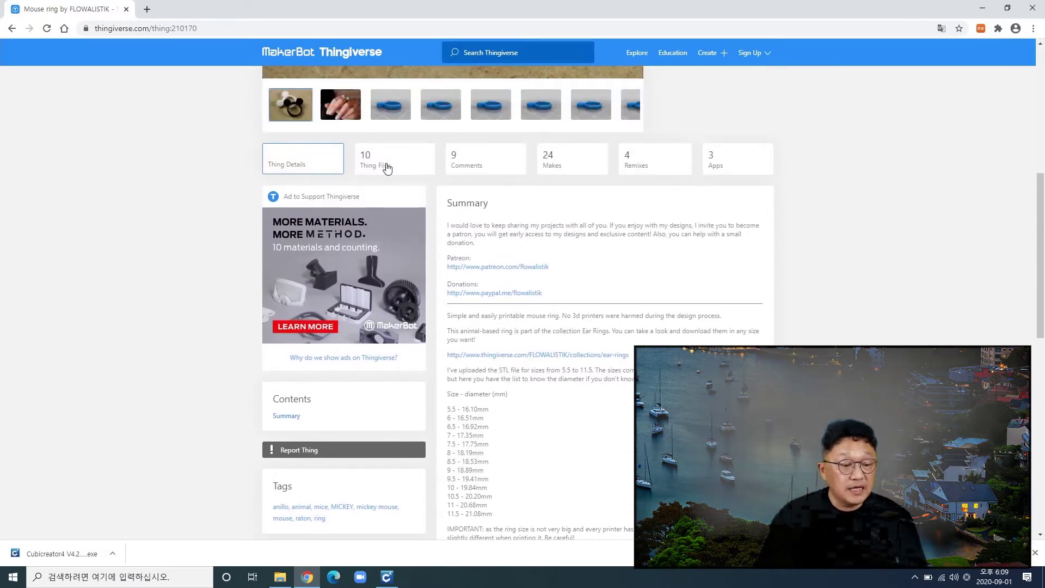
pyautogui.click(386, 165)
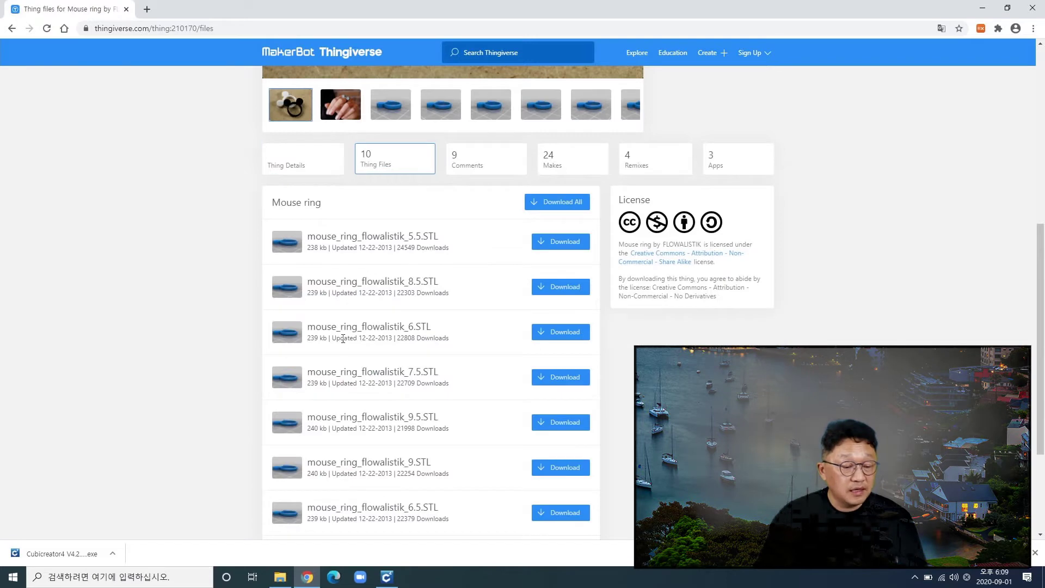
pyautogui.scroll(-2, 344, 329)
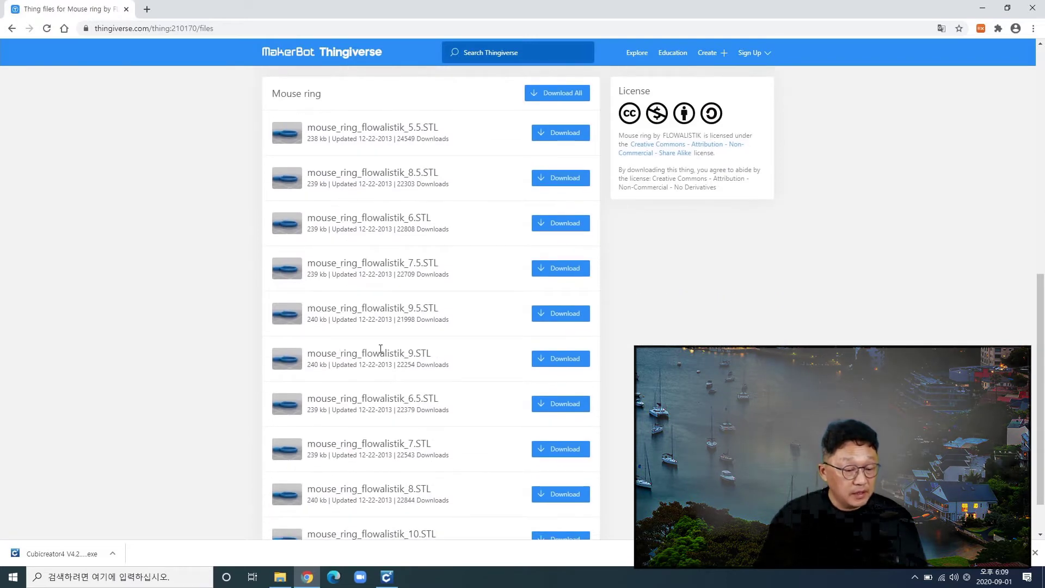
pyautogui.scroll(-1, 380, 348)
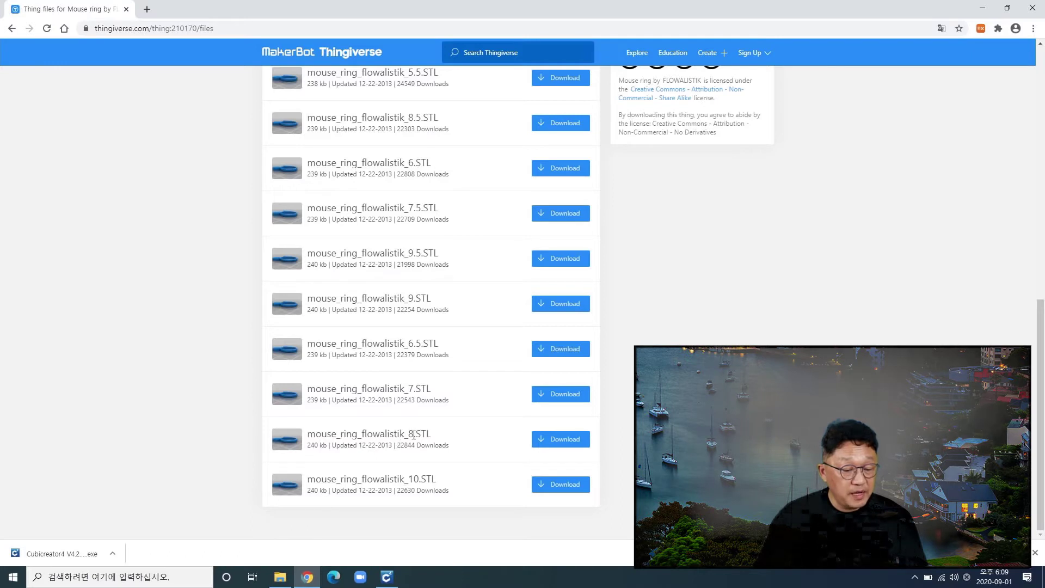
pyautogui.click(552, 441)
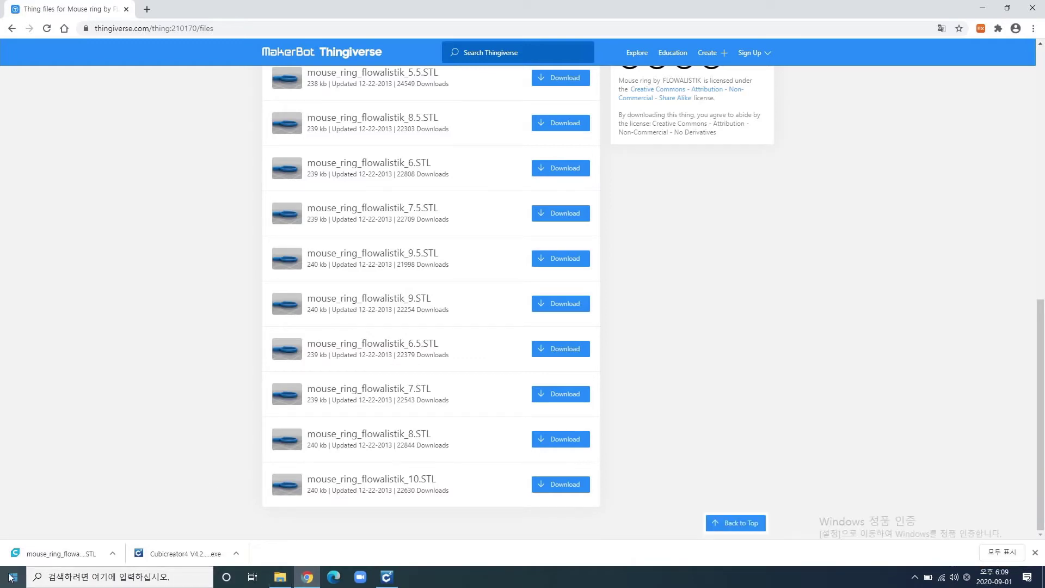
# Switch to Cubicreator4 and open mouse_ring_flowalistik_8 from the Downloads folder.
pyautogui.click(385, 577)
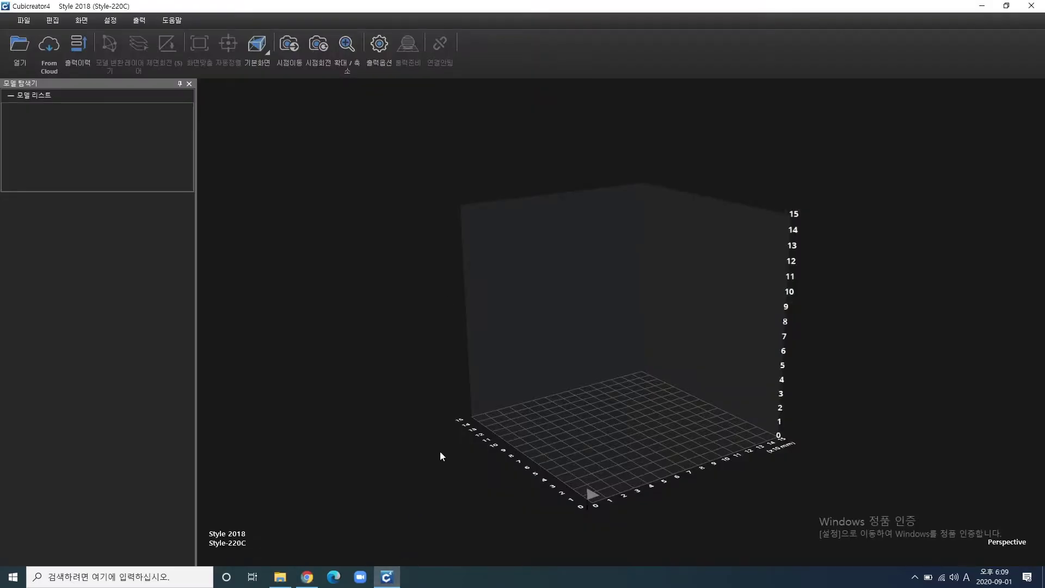
pyautogui.click(19, 50)
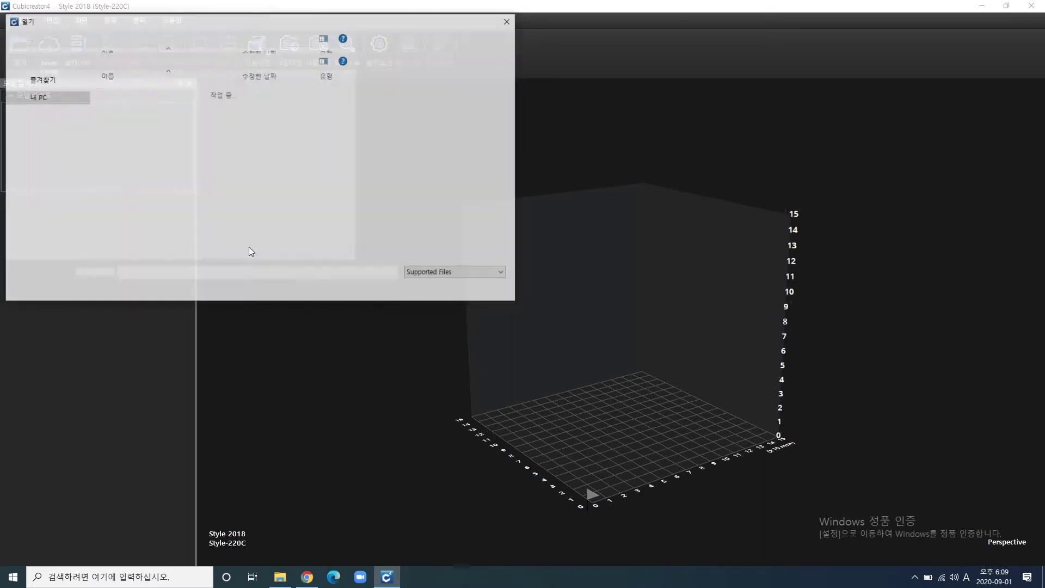
pyautogui.click(46, 109)
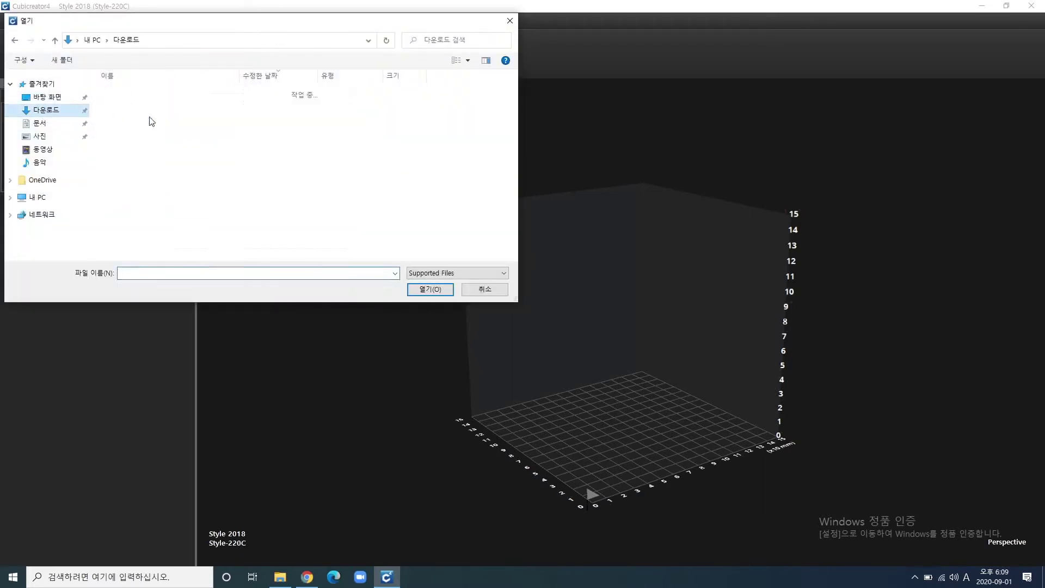
pyautogui.click(137, 108)
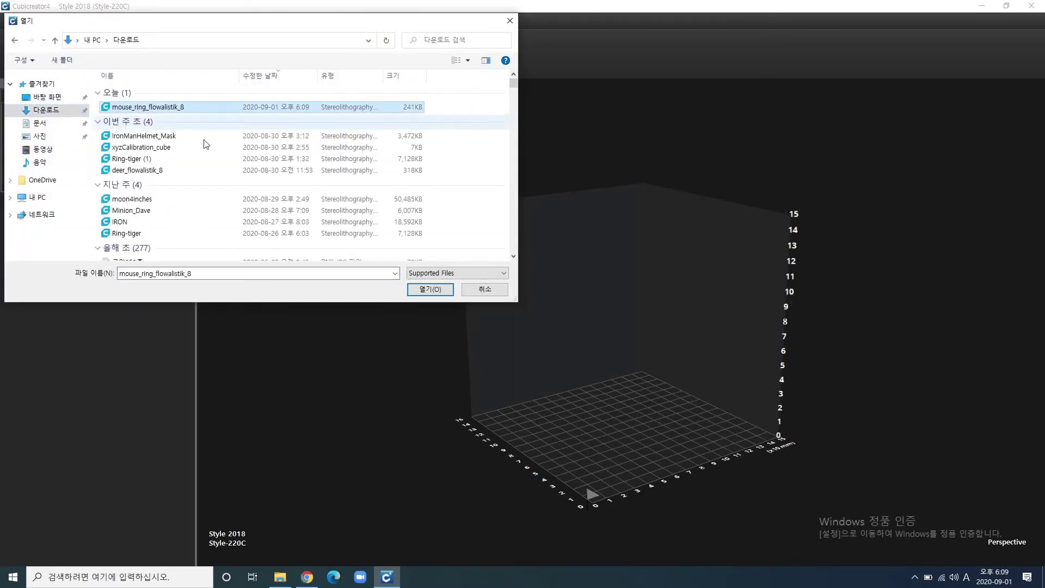
pyautogui.click(429, 289)
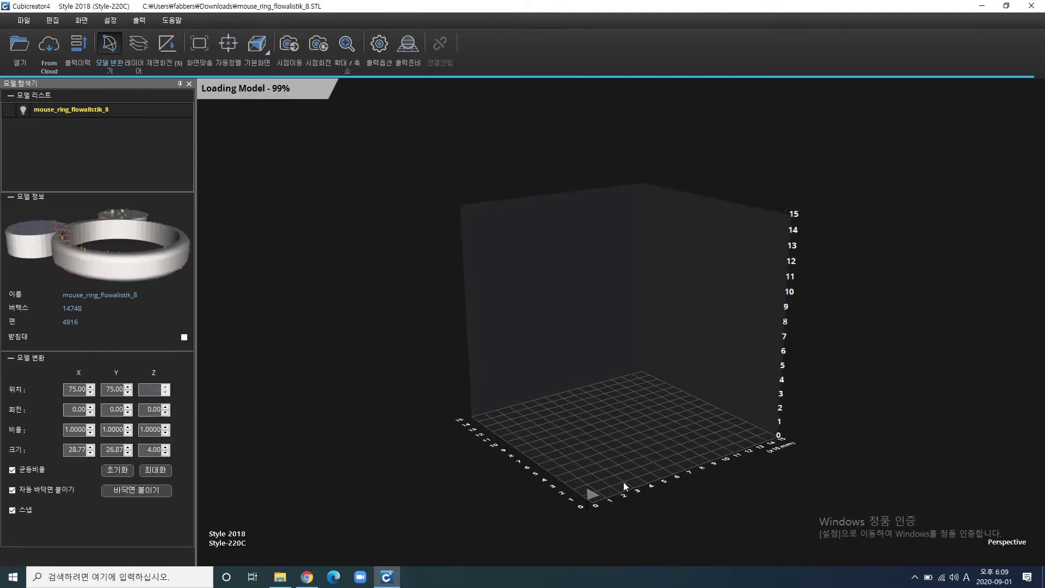
# Move the mouse ring model off the front of the print bed to about X 94, Y -35.
pyautogui.scroll(3, 618, 479)
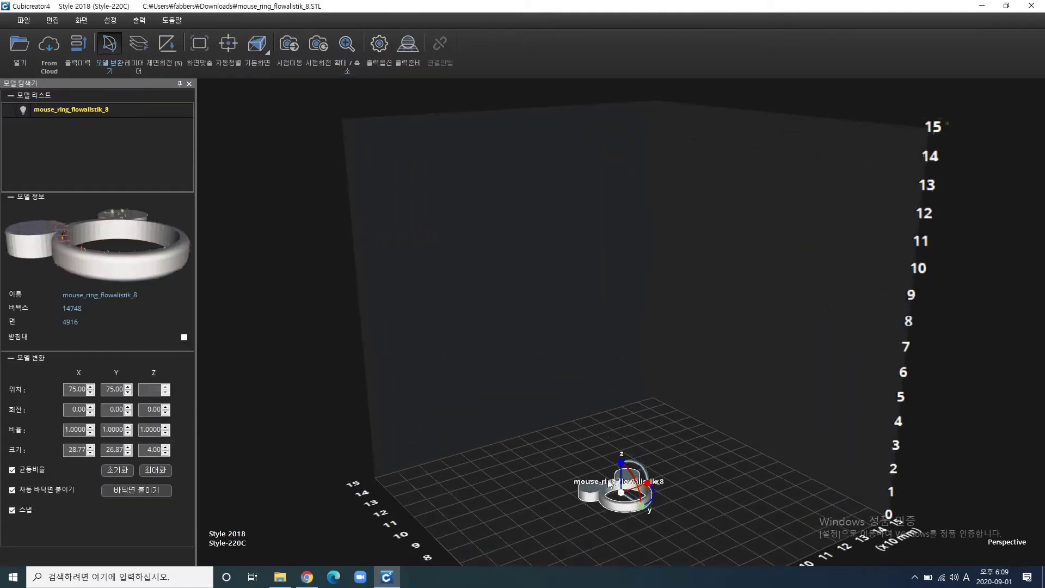
pyautogui.click(707, 469)
pyautogui.click(598, 487)
pyautogui.scroll(-4, 675, 472)
pyautogui.scroll(5, 605, 478)
pyautogui.moveTo(601, 362); pyautogui.dragTo(600, 320, button='middle')
pyautogui.moveTo(564, 404); pyautogui.dragTo(648, 424, button='right')
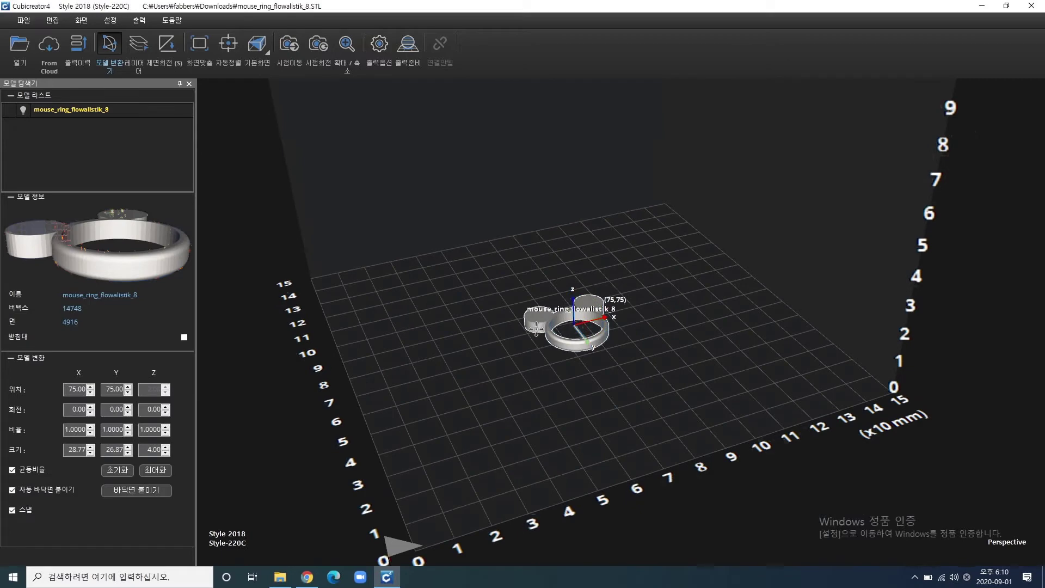
pyautogui.moveTo(536, 328); pyautogui.dragTo(877, 453)
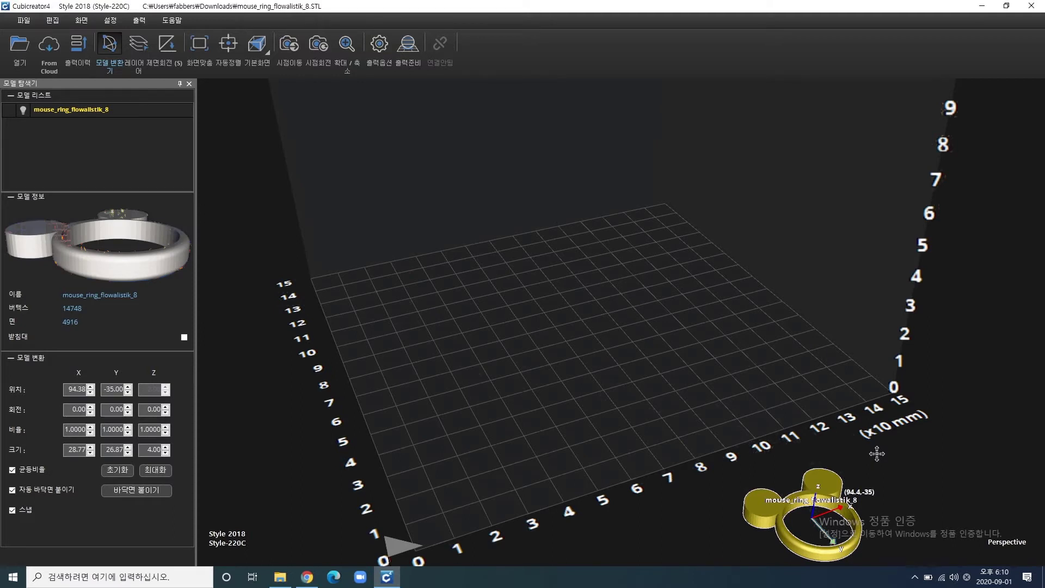
# Move the mouse ring back onto the print bed to about X 74, Y 75.
pyautogui.moveTo(874, 456); pyautogui.dragTo(646, 272)
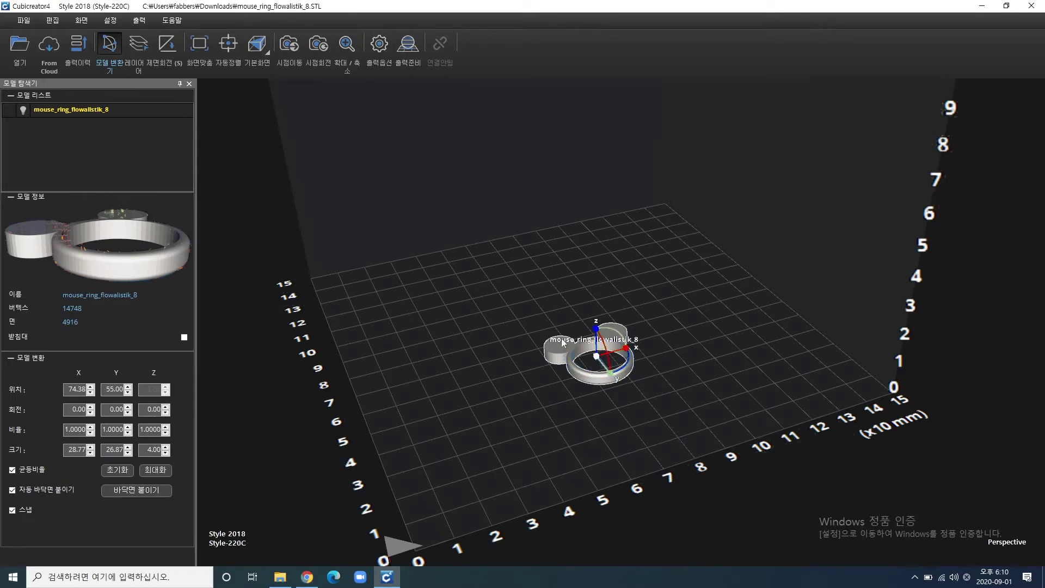
pyautogui.moveTo(558, 341); pyautogui.dragTo(543, 303)
pyautogui.moveTo(569, 357); pyautogui.dragTo(934, 490)
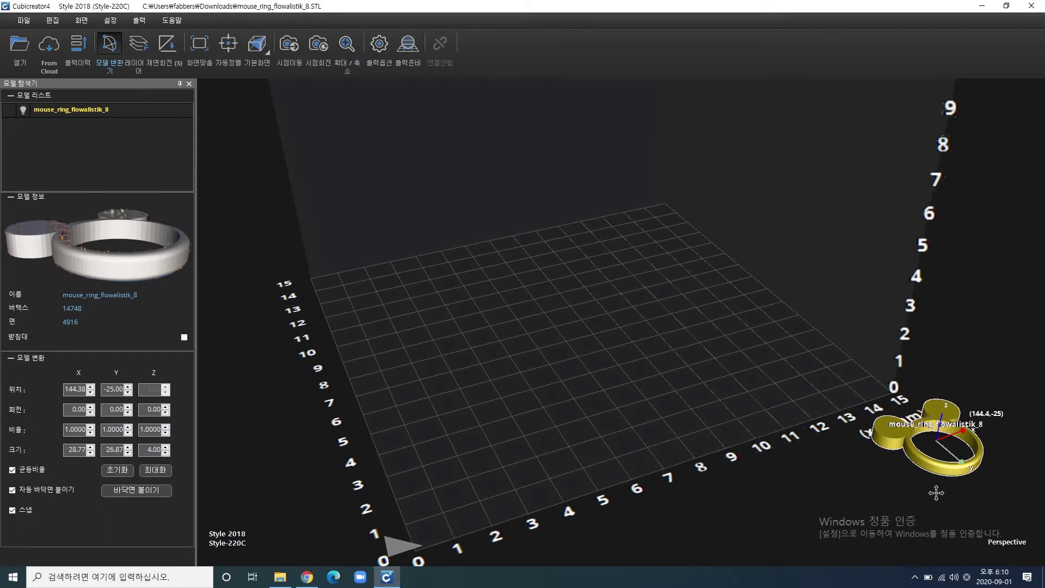
pyautogui.moveTo(936, 493); pyautogui.dragTo(479, 340)
pyautogui.scroll(-2, 646, 369)
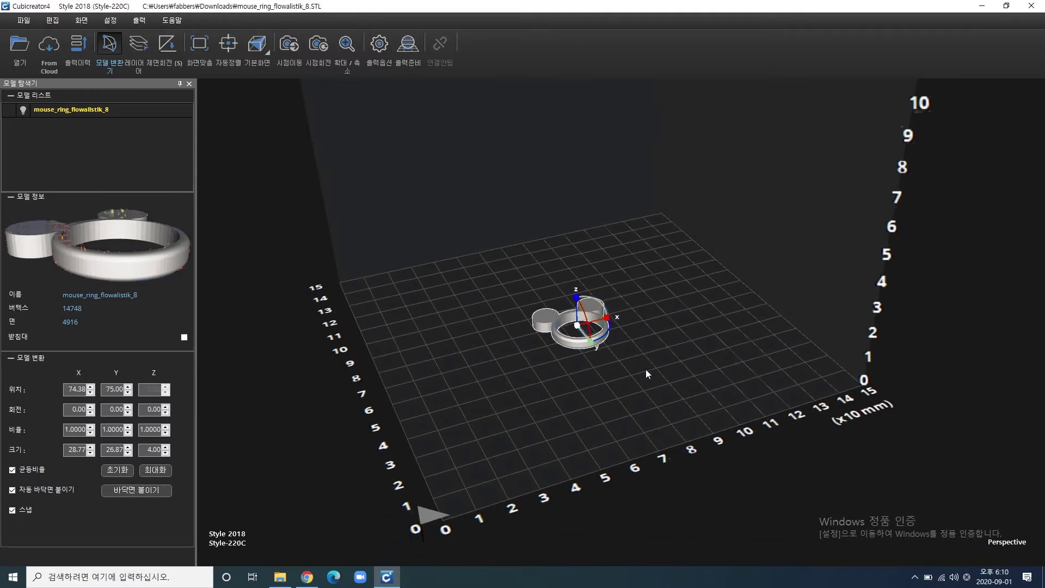
pyautogui.scroll(4, 554, 297)
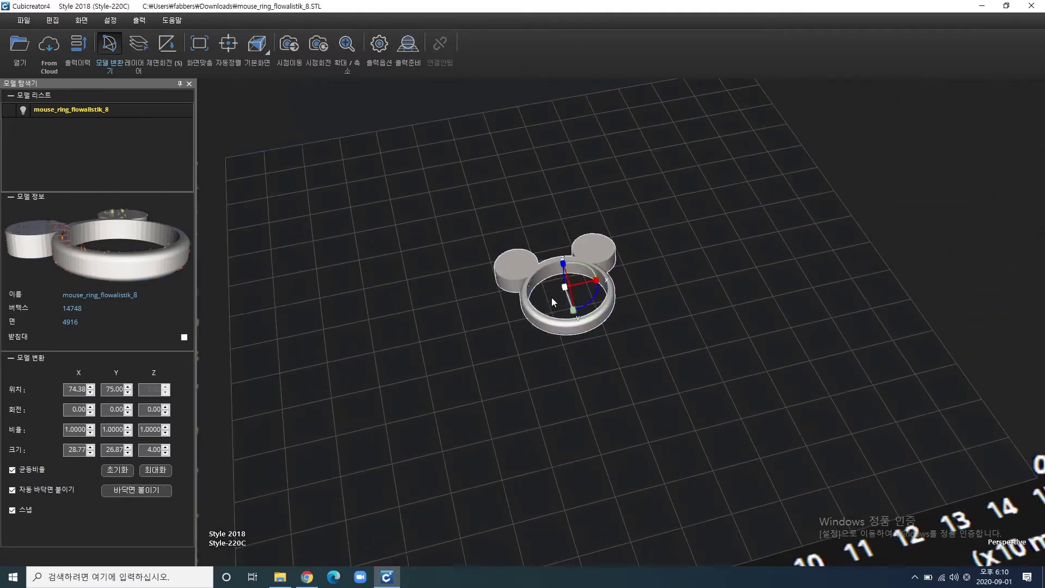
pyautogui.scroll(-1, 565, 289)
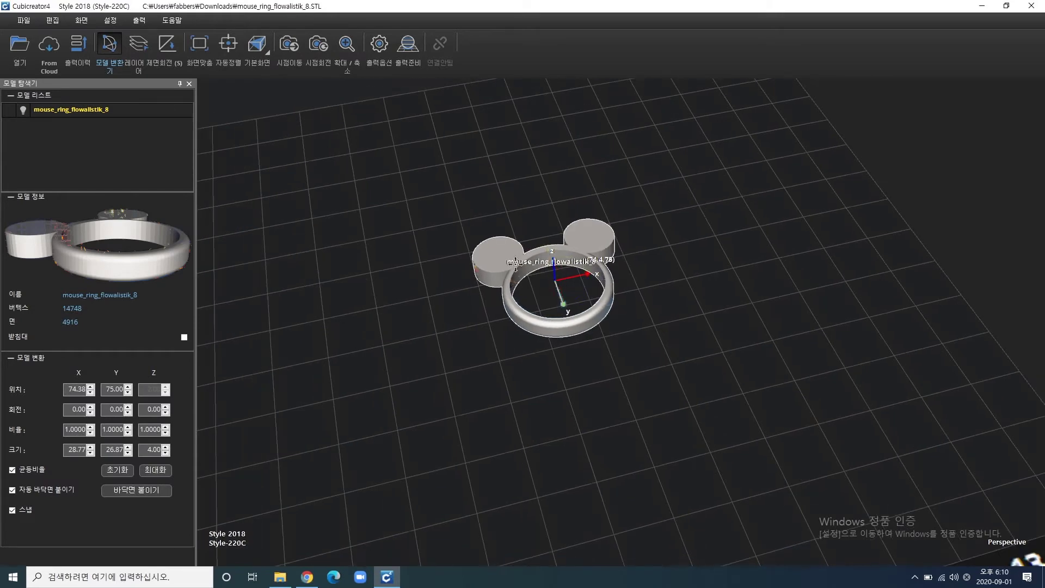
pyautogui.scroll(-6, 500, 270)
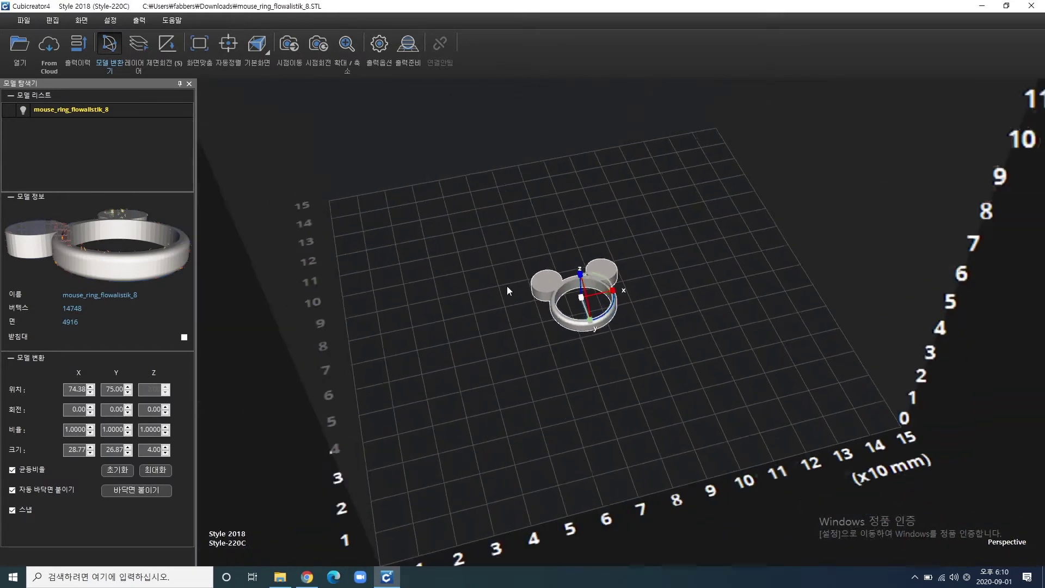
# Examine the mouse ring's context commands without applying any, and reselect the model.
pyautogui.rightClick(554, 294)
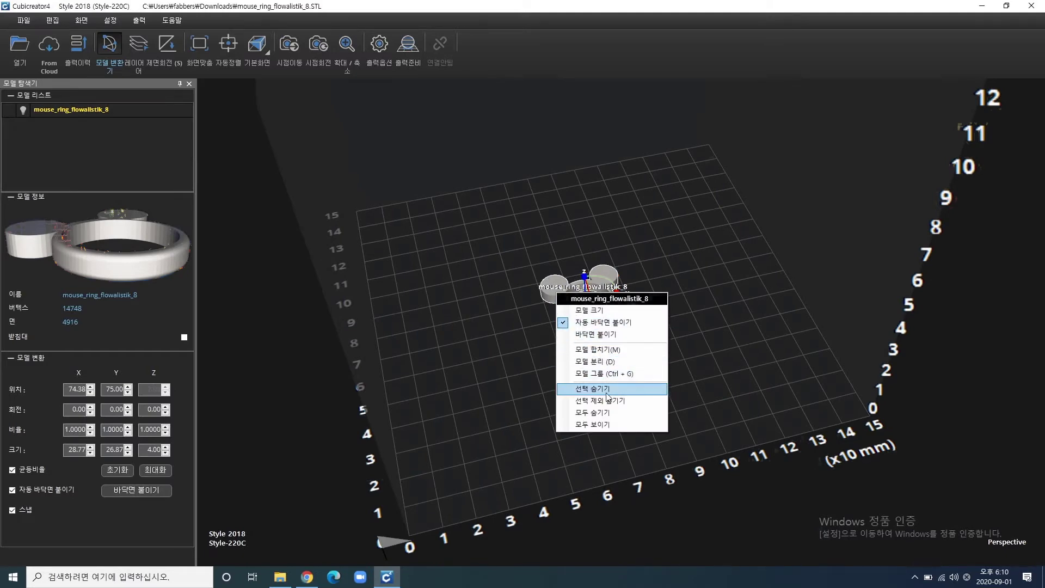
pyautogui.click(496, 388)
pyautogui.click(557, 293)
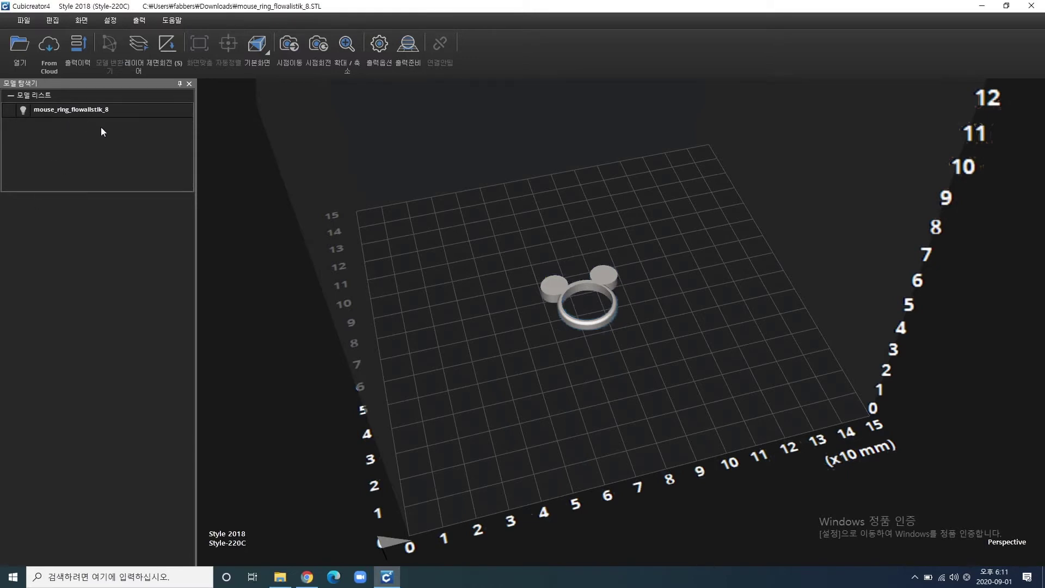
pyautogui.click(553, 291)
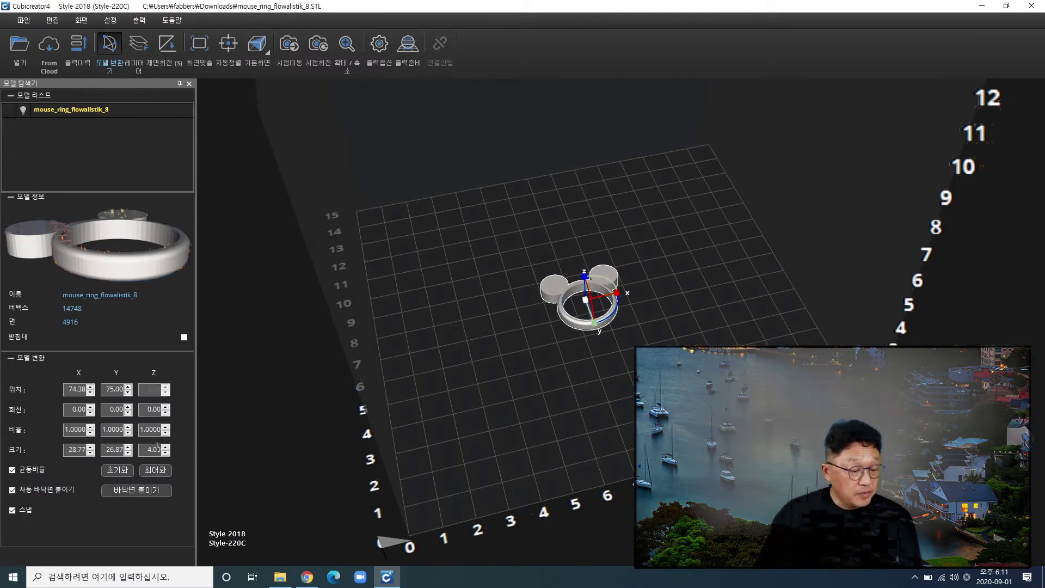
# Check the mouse ring's X, Y and Z size values in the model transform settings.
pyautogui.moveTo(144, 447); pyautogui.dragTo(176, 448)
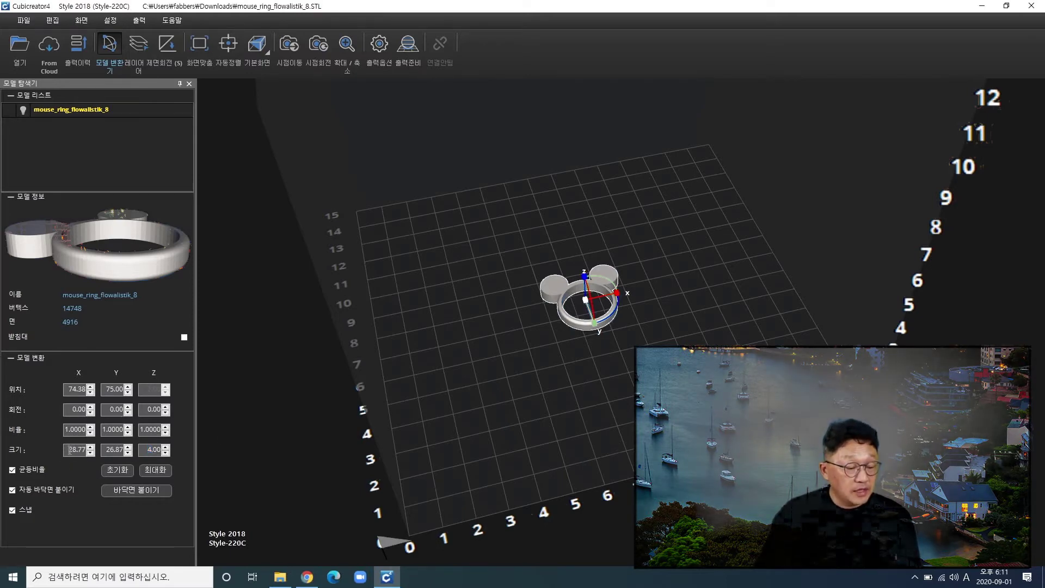
pyautogui.doubleClick(127, 450)
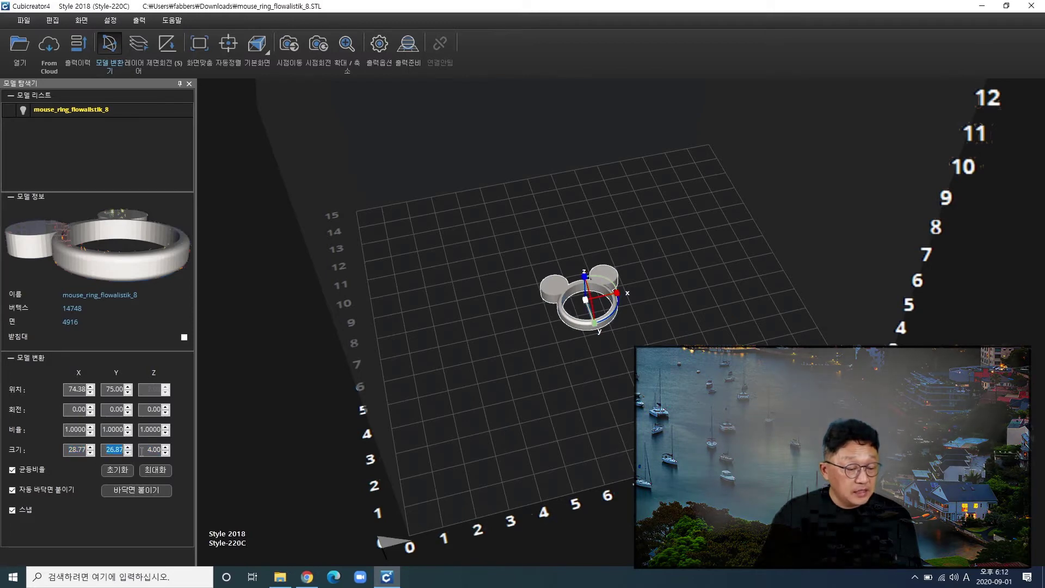
pyautogui.click(540, 368)
# Select the mouse ring and examine its ears and band up close from several angles.
pyautogui.scroll(6, 649, 275)
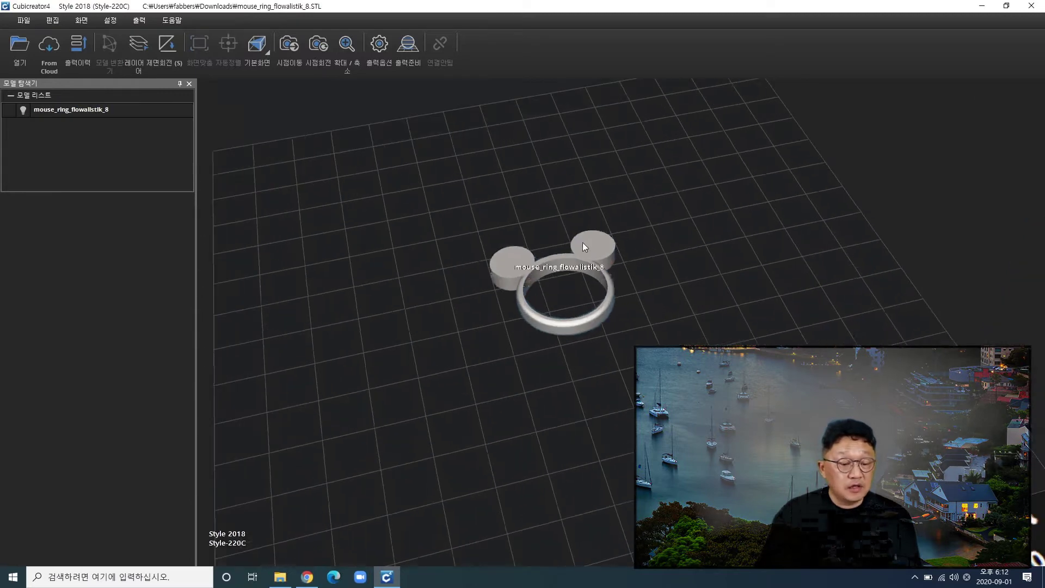
pyautogui.click(583, 229)
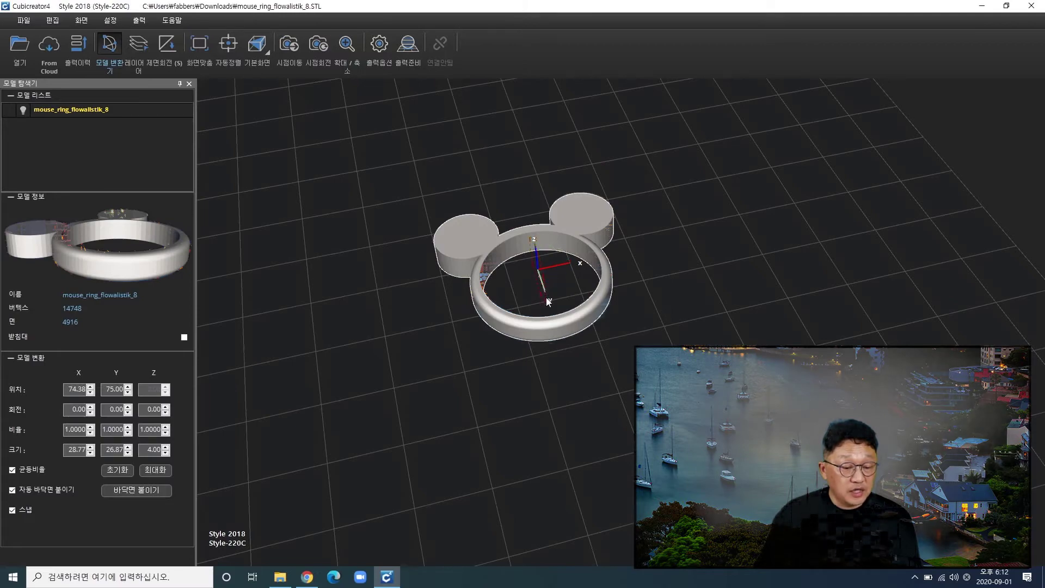
pyautogui.moveTo(534, 289); pyautogui.dragTo(623, 253, button='right')
pyautogui.moveTo(554, 304); pyautogui.dragTo(675, 292, button='right')
pyautogui.moveTo(675, 292); pyautogui.dragTo(746, 283, button='middle')
pyautogui.scroll(6, 554, 371)
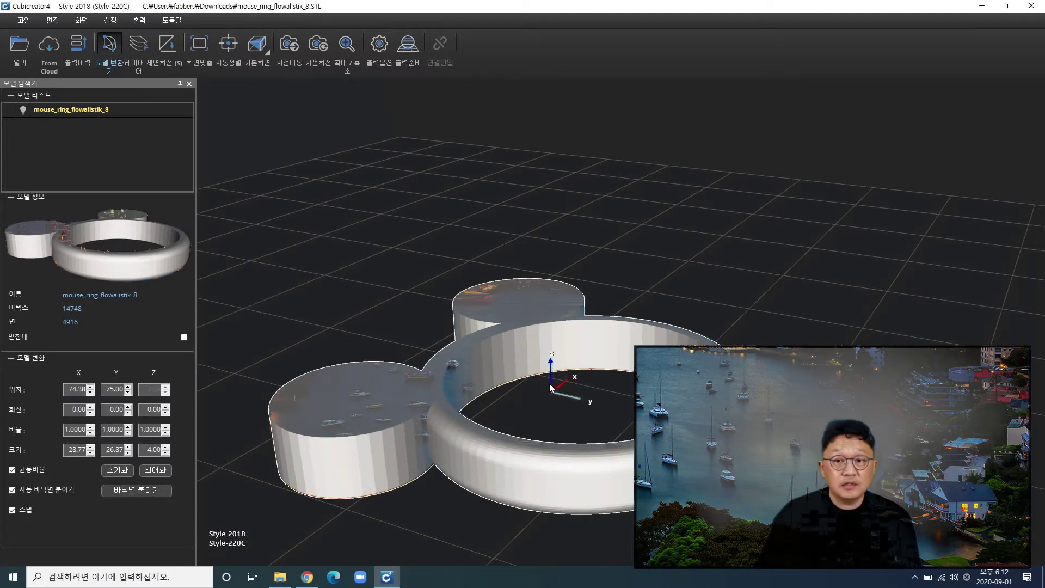
pyautogui.moveTo(669, 455); pyautogui.dragTo(486, 473, button='right')
pyautogui.scroll(-2, 485, 473)
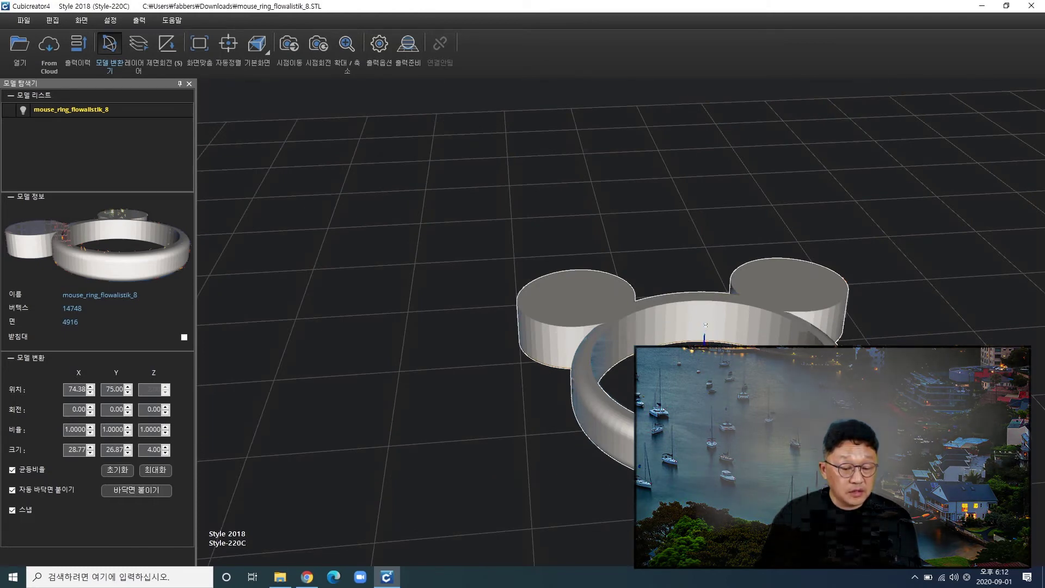
pyautogui.click(762, 370)
pyautogui.click(764, 327)
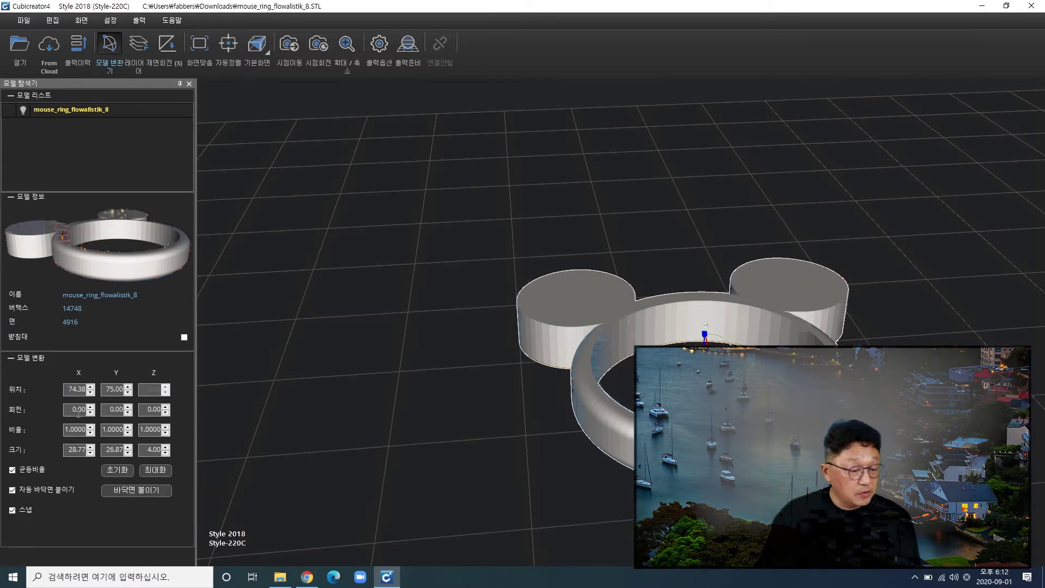
# Set the mouse ring's X rotation to 90 degrees so it stands upright, and inspect it from the side.
pyautogui.moveTo(70, 409); pyautogui.dragTo(95, 409)
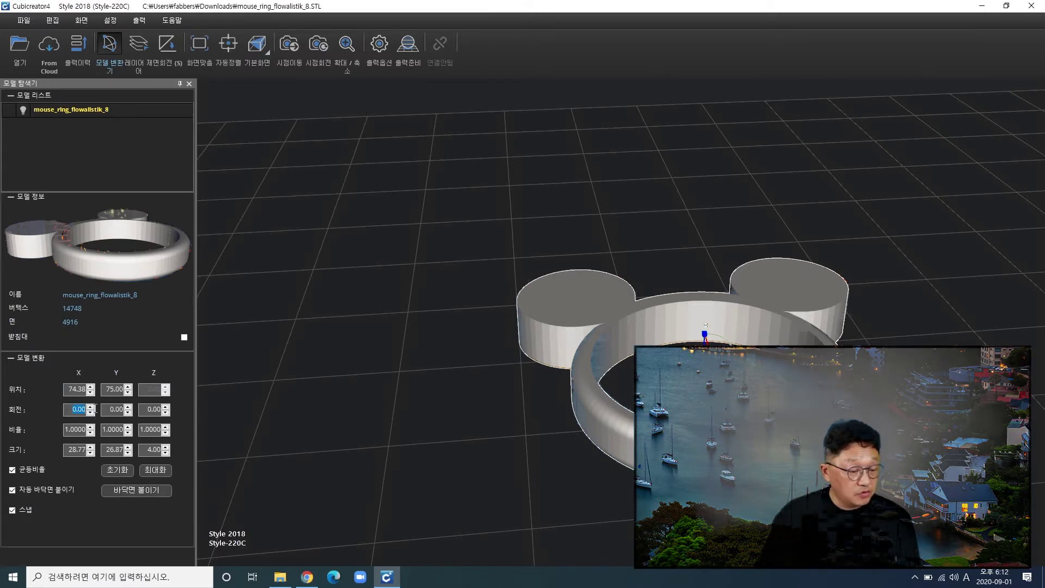
pyautogui.write('90')
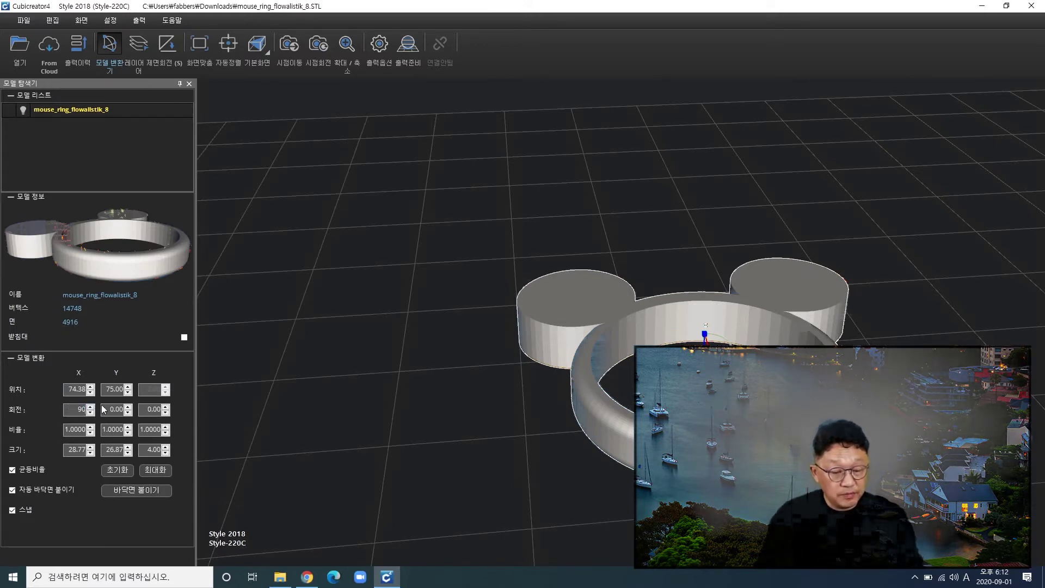
pyautogui.press('Return')
pyautogui.click(416, 390)
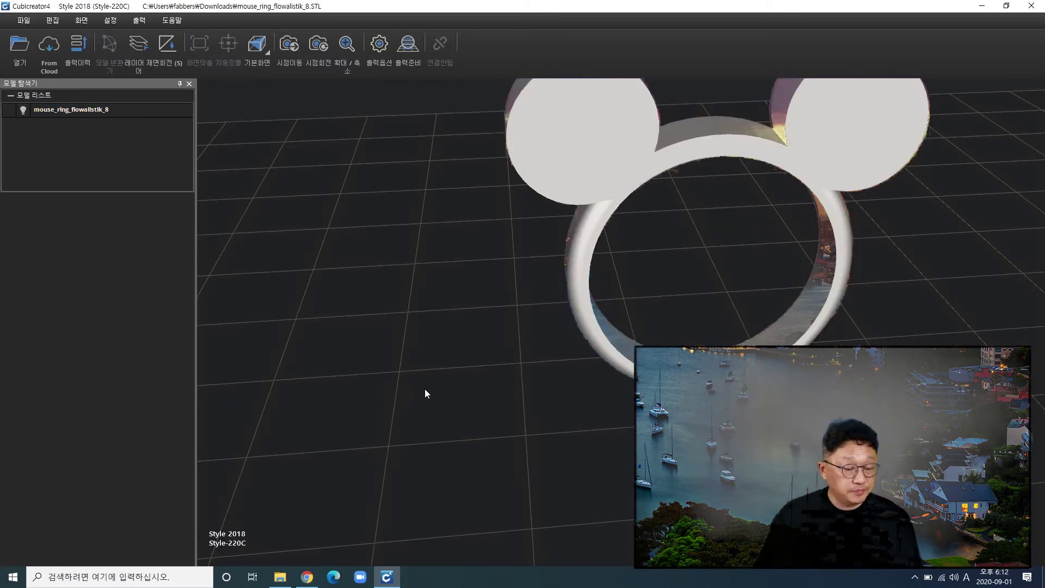
pyautogui.scroll(-2, 539, 368)
pyautogui.click(568, 225)
pyautogui.scroll(-3, 514, 314)
pyautogui.moveTo(514, 314); pyautogui.dragTo(594, 275, button='right')
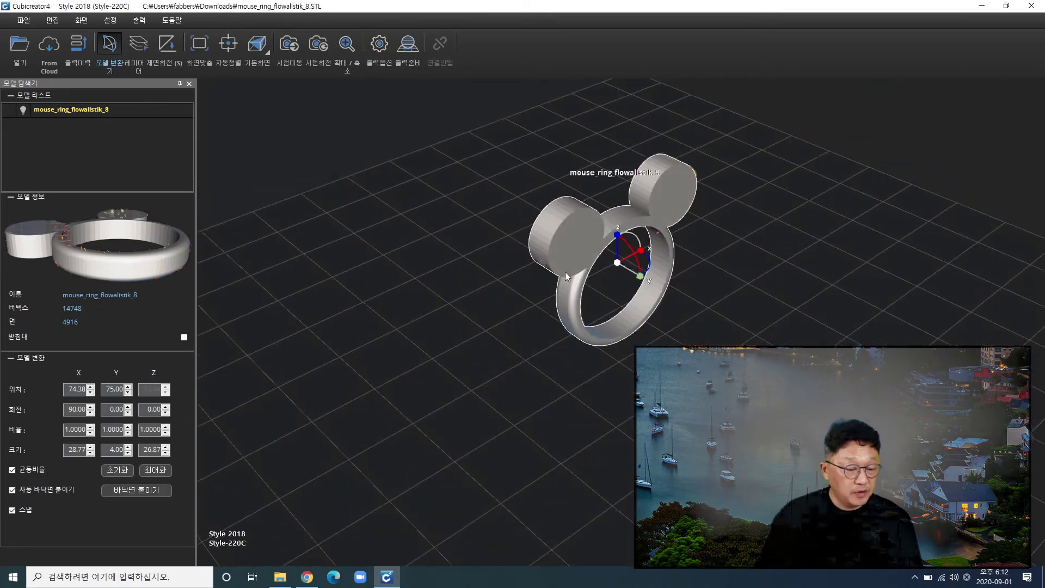
# Set the mouse ring's X rotation back to 0 so it lies flat on the bed.
pyautogui.click(75, 409)
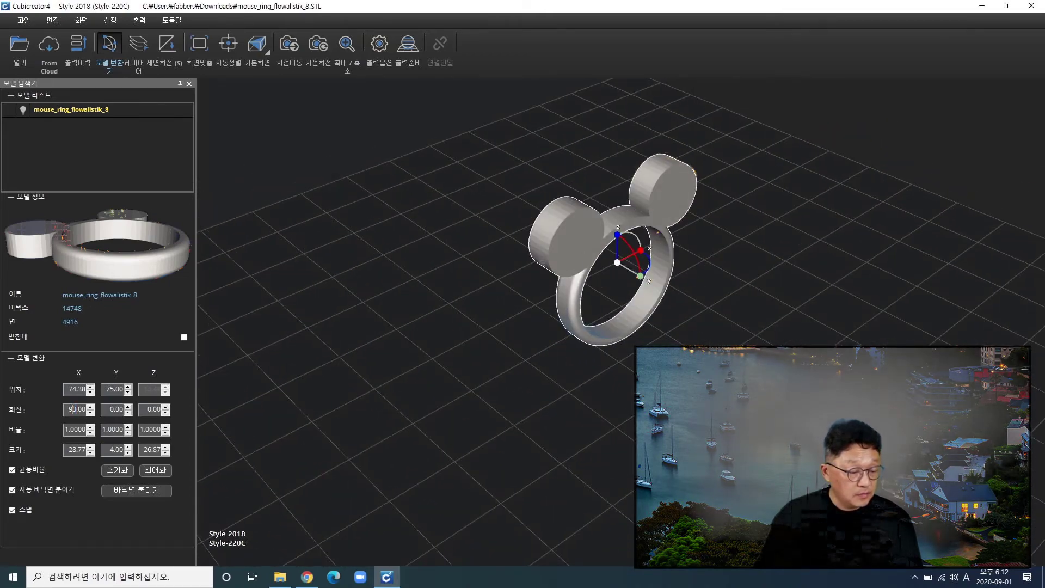
pyautogui.write('0')
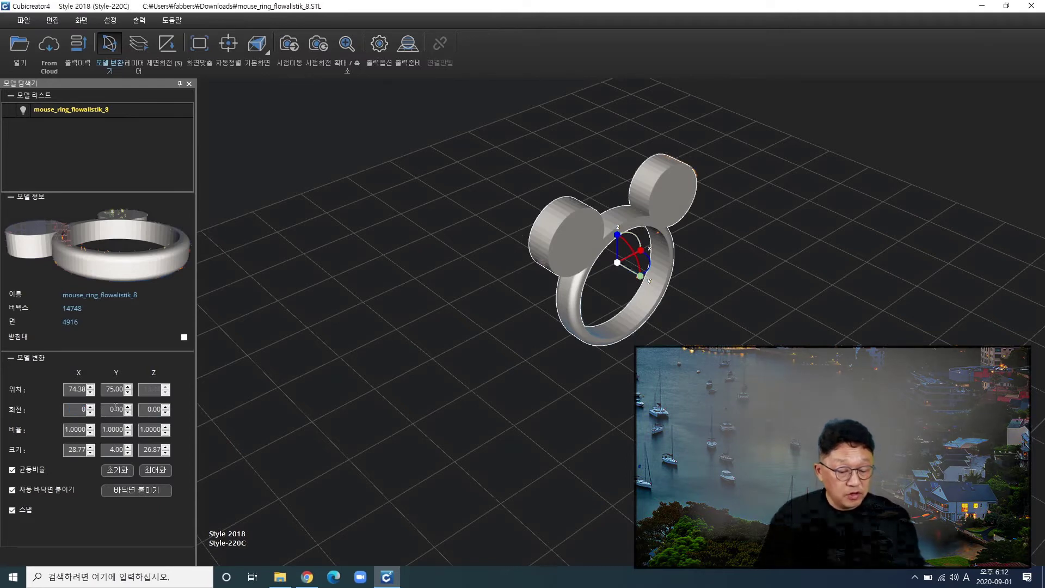
pyautogui.press('Return')
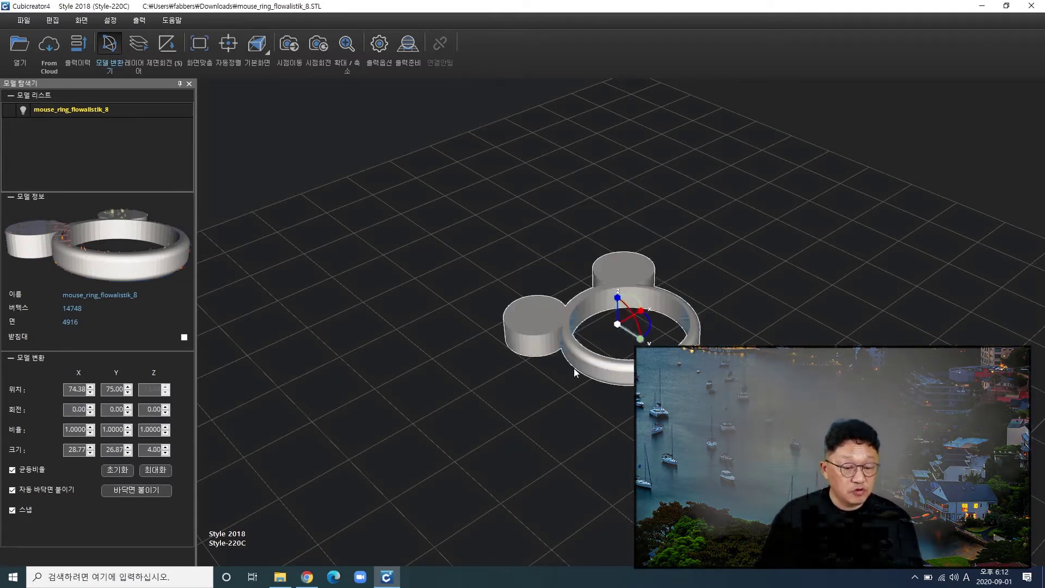
pyautogui.scroll(-1, 393, 439)
pyautogui.moveTo(430, 421); pyautogui.dragTo(274, 417, button='right')
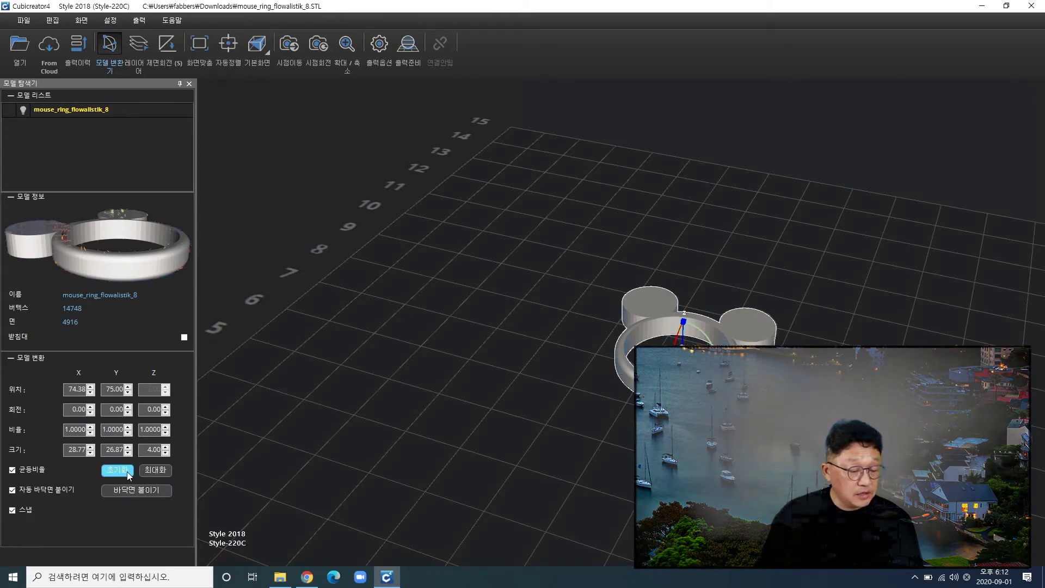
# Maximize the mouse ring to fill the print volume and view it against the whole bed.
pyautogui.click(153, 471)
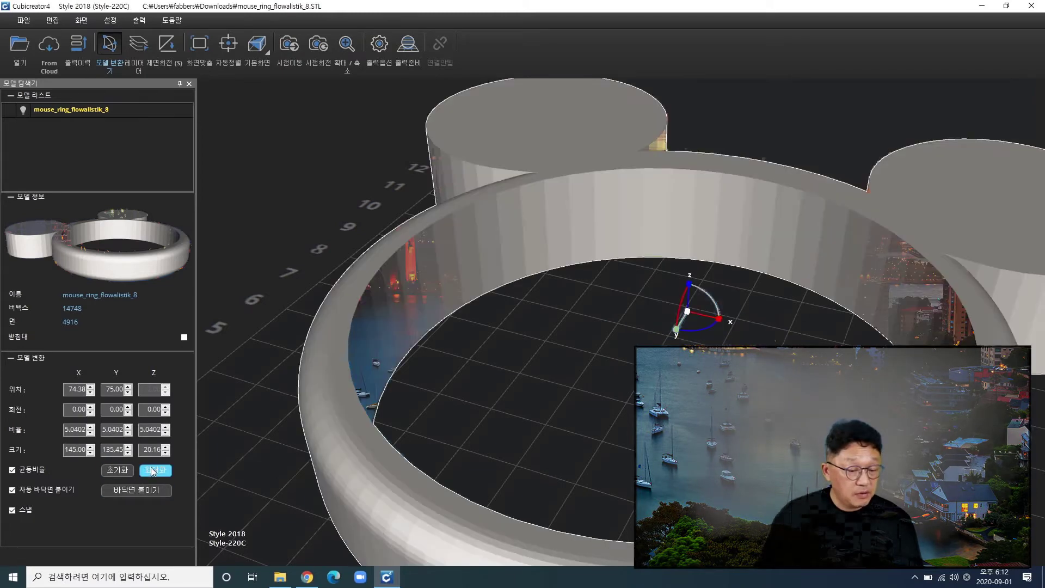
pyautogui.scroll(-6, 486, 346)
pyautogui.moveTo(479, 331); pyautogui.dragTo(455, 409, button='right')
pyautogui.moveTo(440, 452); pyautogui.dragTo(536, 418, button='right')
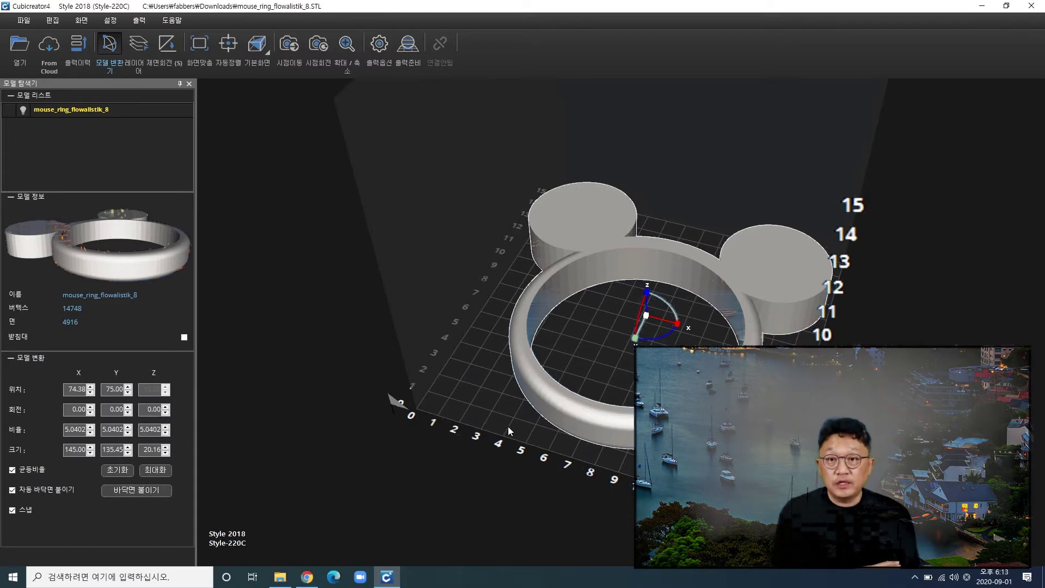
# Reset the mouse ring's transform to its original size, centred on the bed.
pyautogui.click(128, 470)
pyautogui.scroll(5, 700, 305)
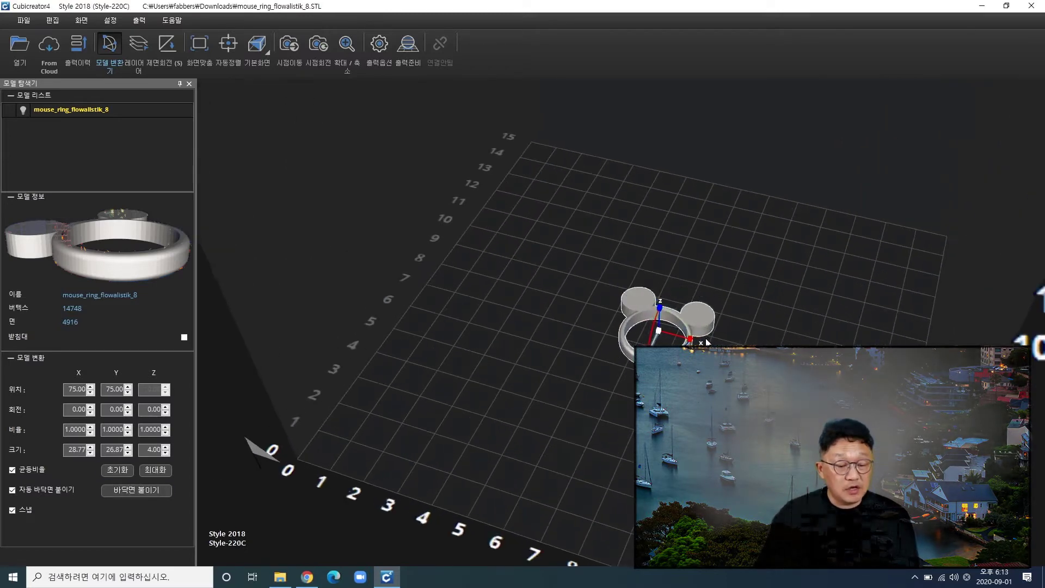
pyautogui.scroll(5, 606, 382)
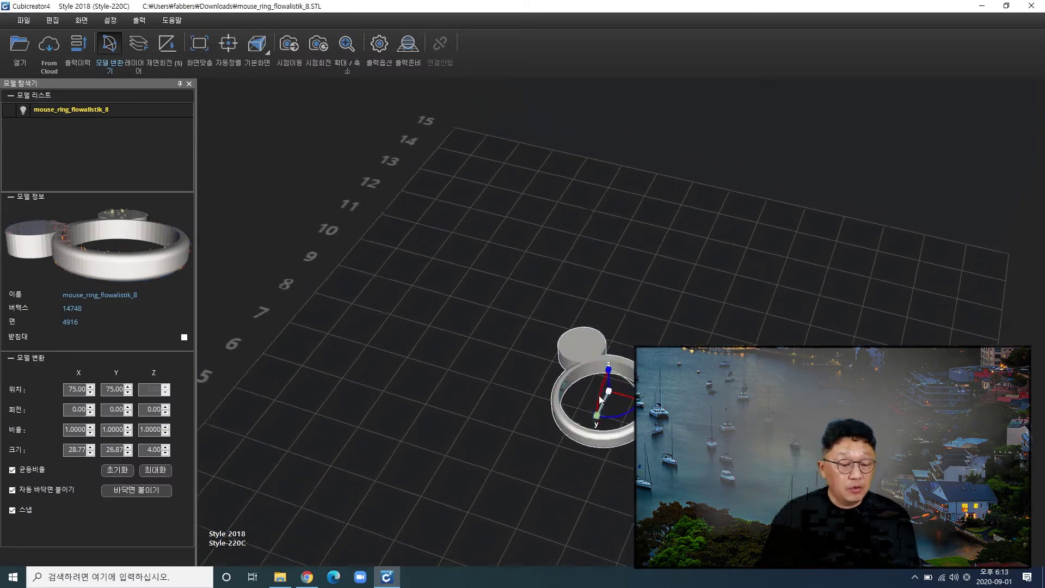
# Open the output options, switch the print speed to high and set it back to normal.
pyautogui.moveTo(606, 383); pyautogui.dragTo(619, 301, button='middle')
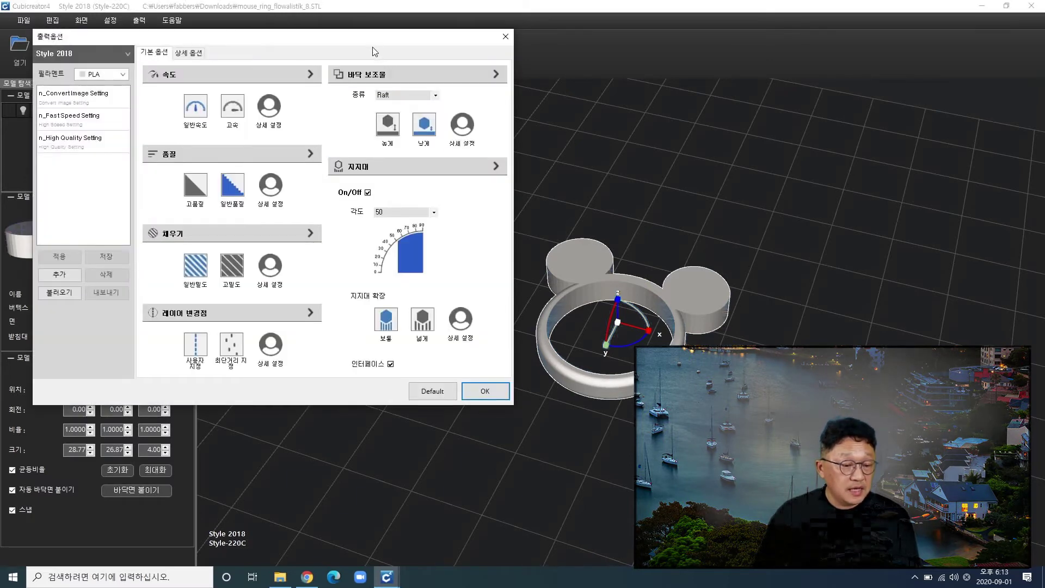
pyautogui.moveTo(357, 39); pyautogui.dragTo(522, 93)
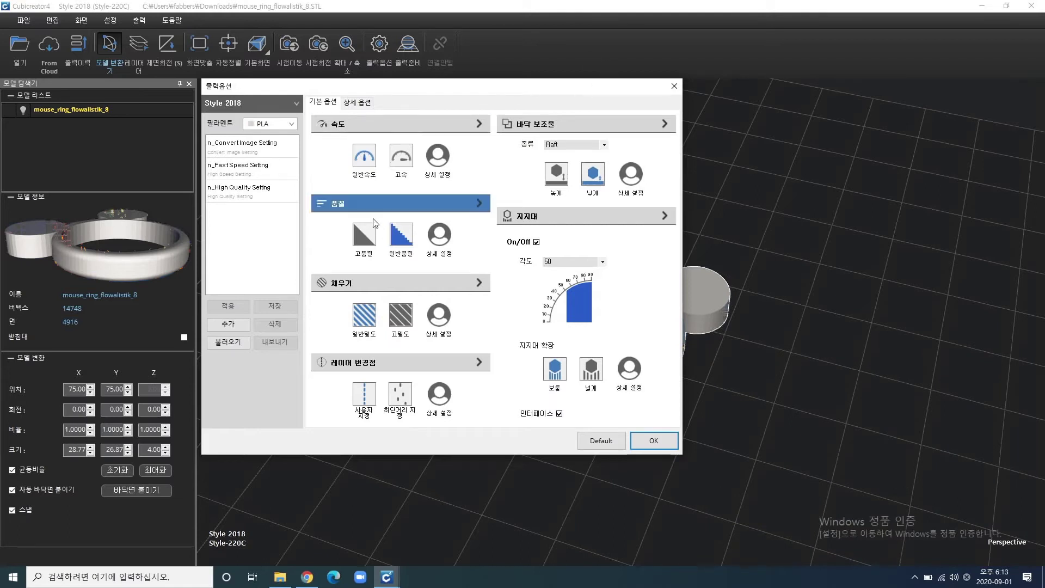
pyautogui.click(400, 167)
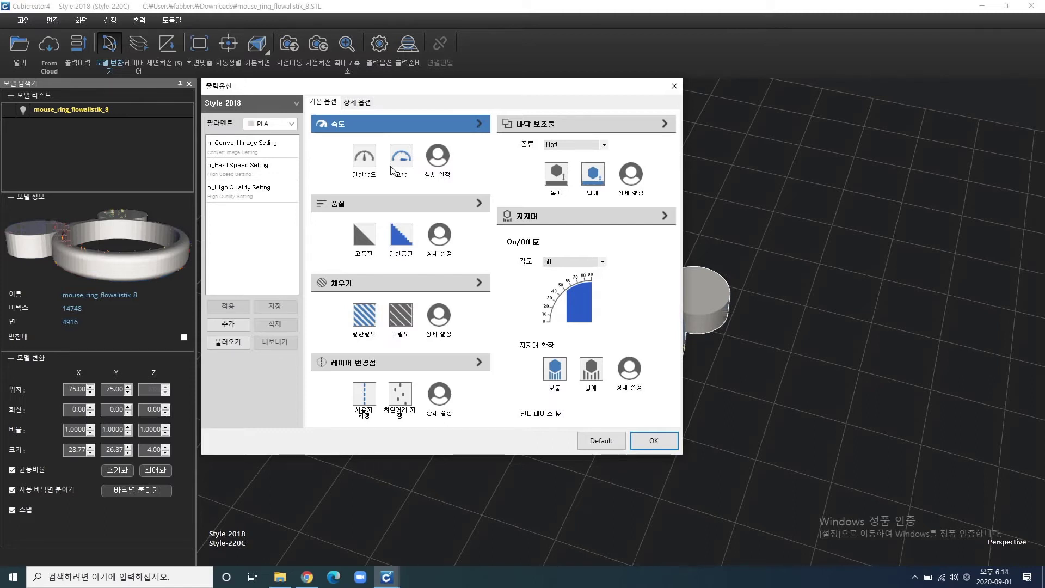
pyautogui.click(367, 156)
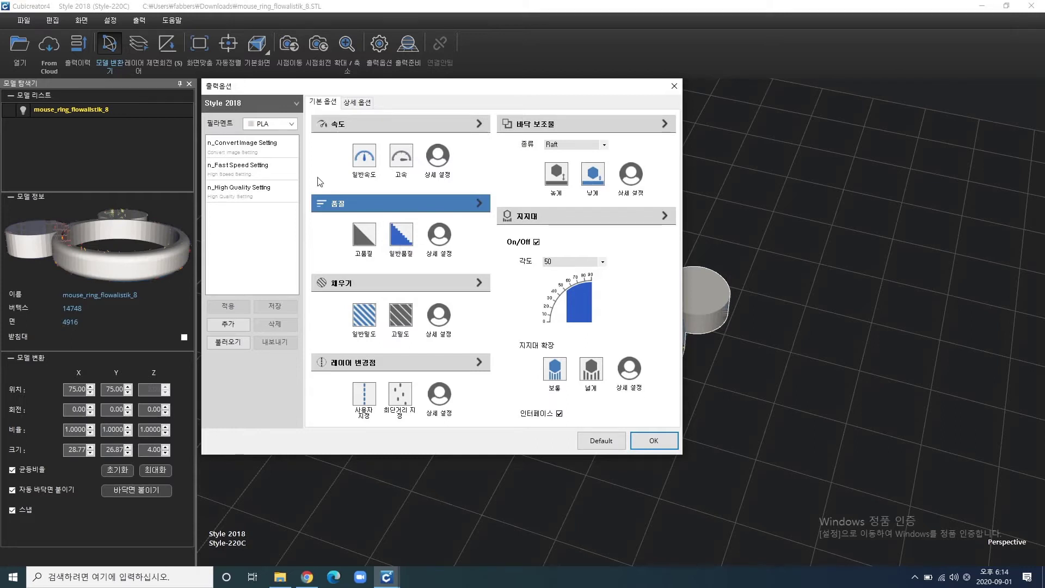
pyautogui.moveTo(355, 94); pyautogui.dragTo(202, 47)
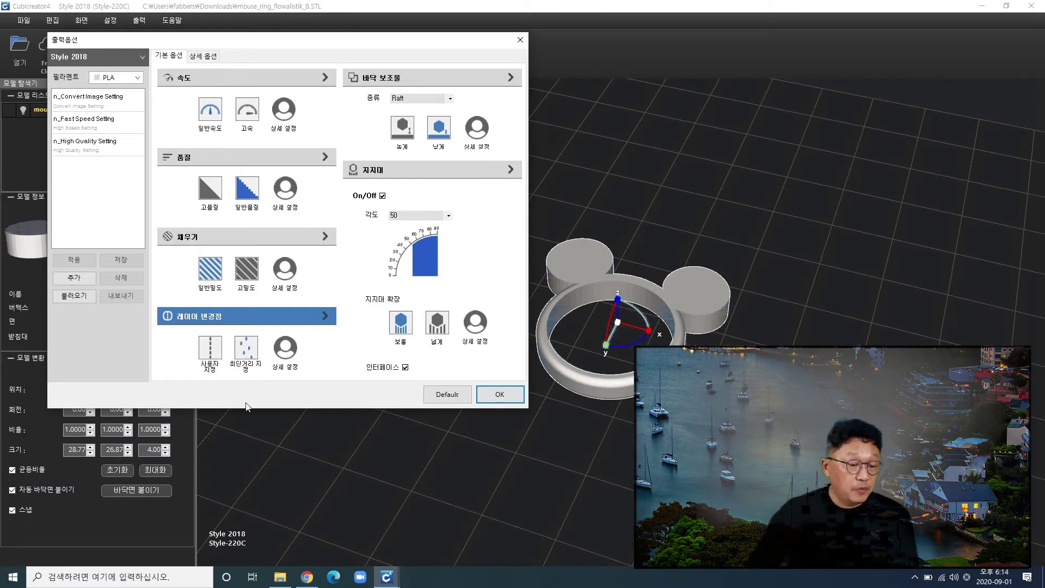
# Review the bed-adhesion types, keep Raft, and open the detailed bed-adhesion settings.
pyautogui.click(450, 99)
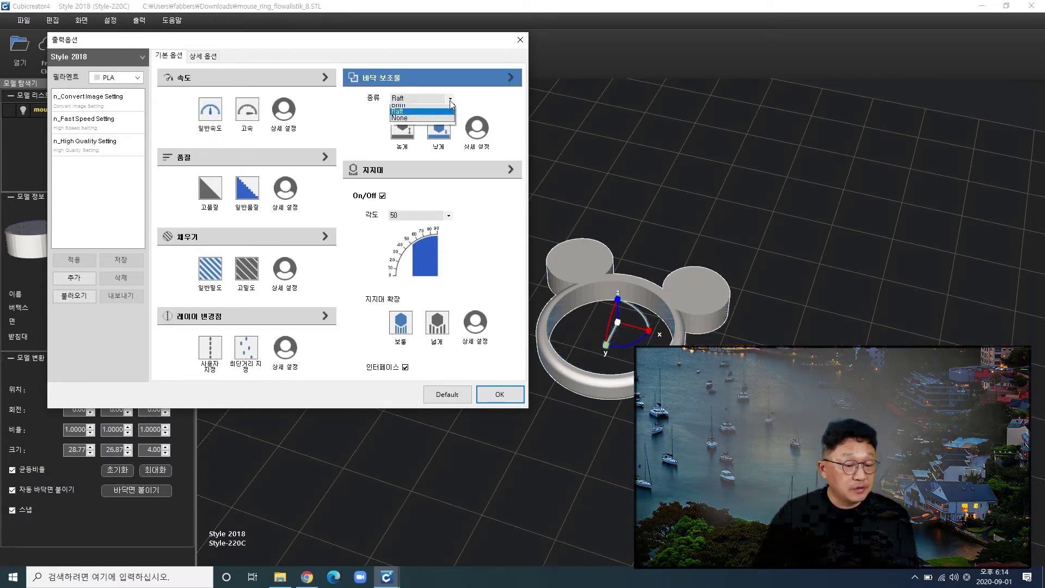
pyautogui.click(450, 100)
pyautogui.click(479, 127)
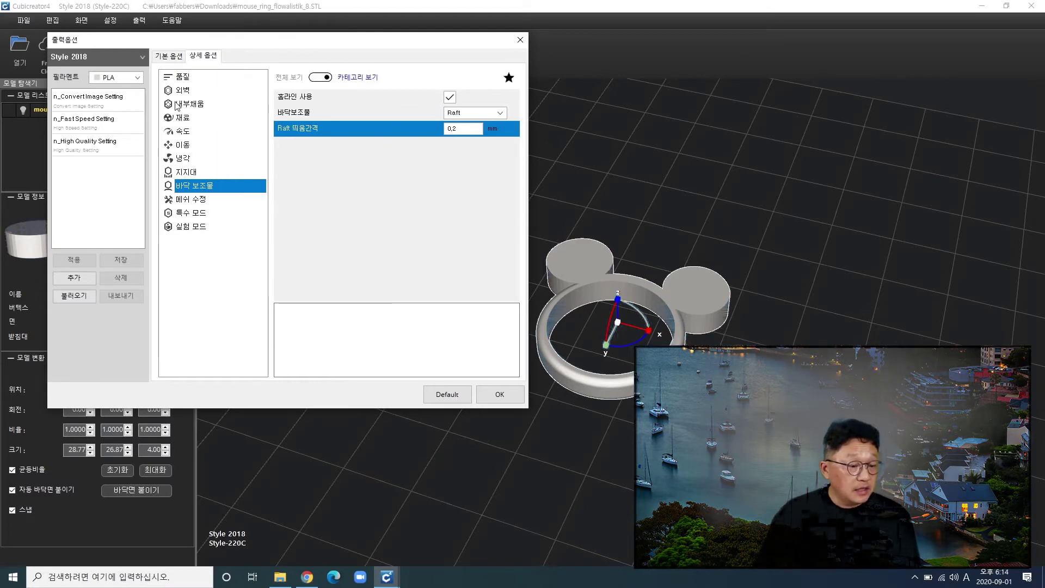
# Return to the basic output options, switch the supports off and back on, and accept the output options.
pyautogui.click(175, 58)
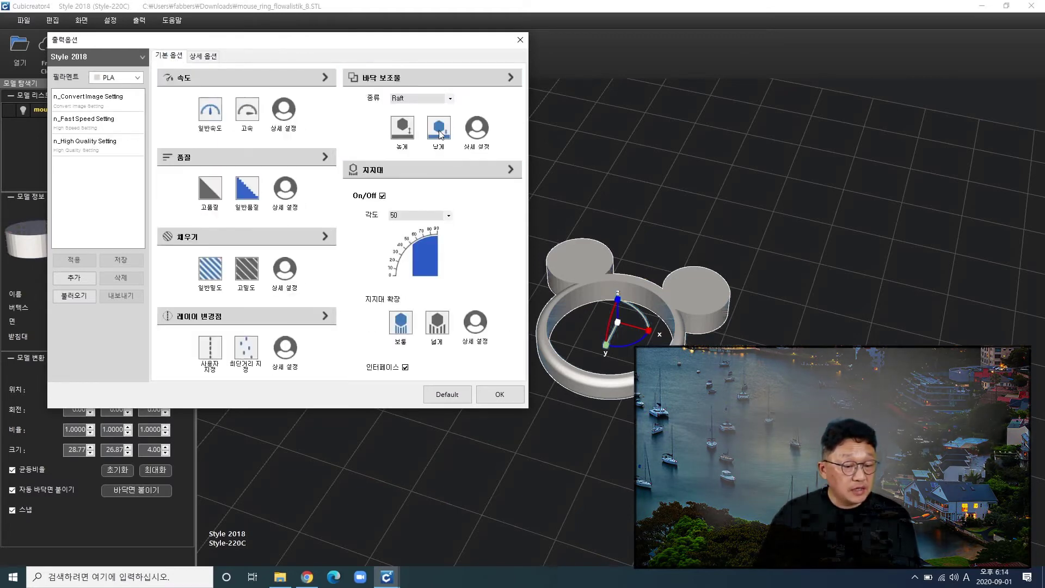
pyautogui.click(436, 171)
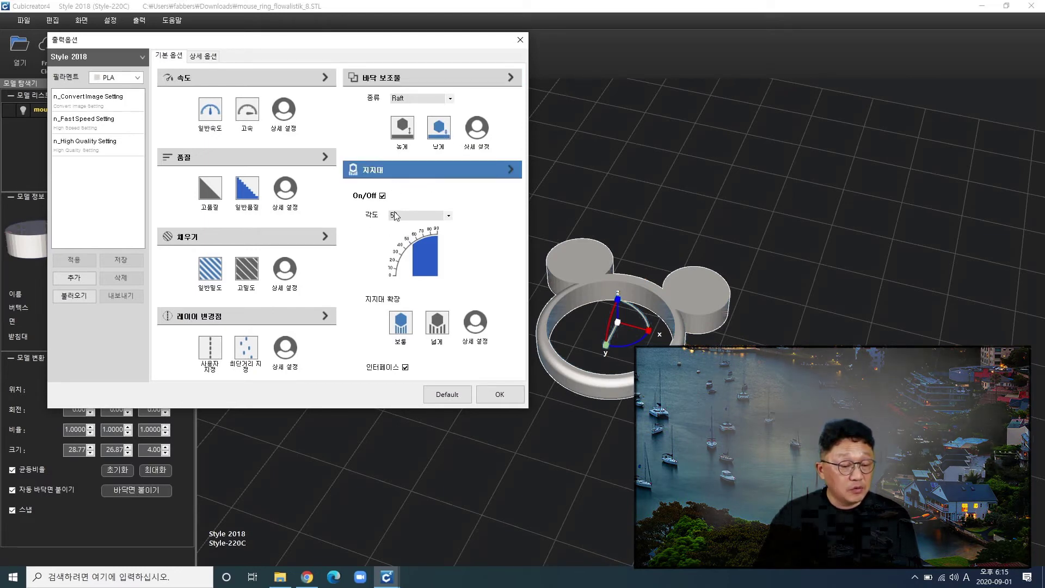
pyautogui.click(382, 196)
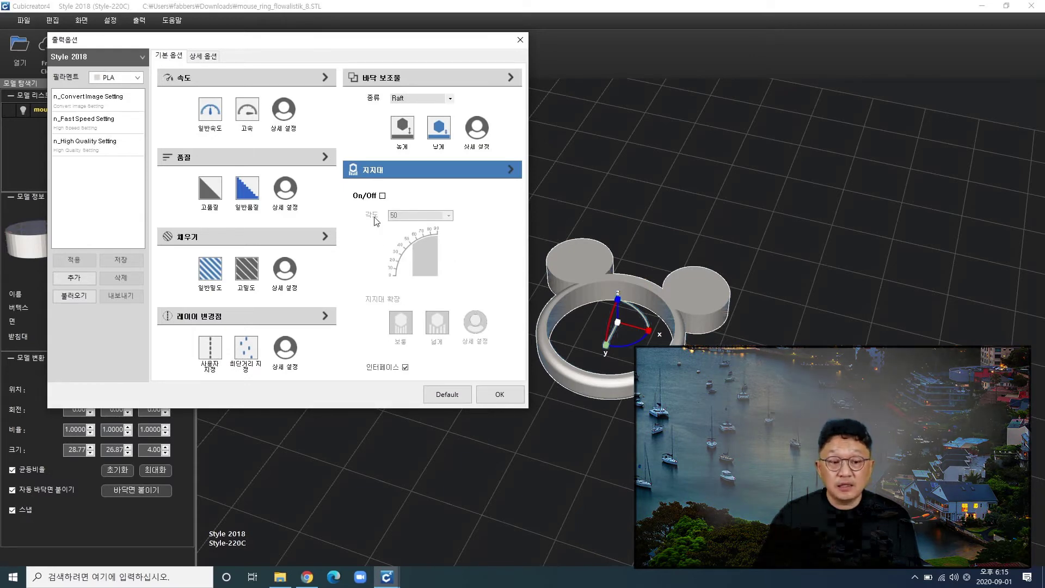
pyautogui.click(383, 195)
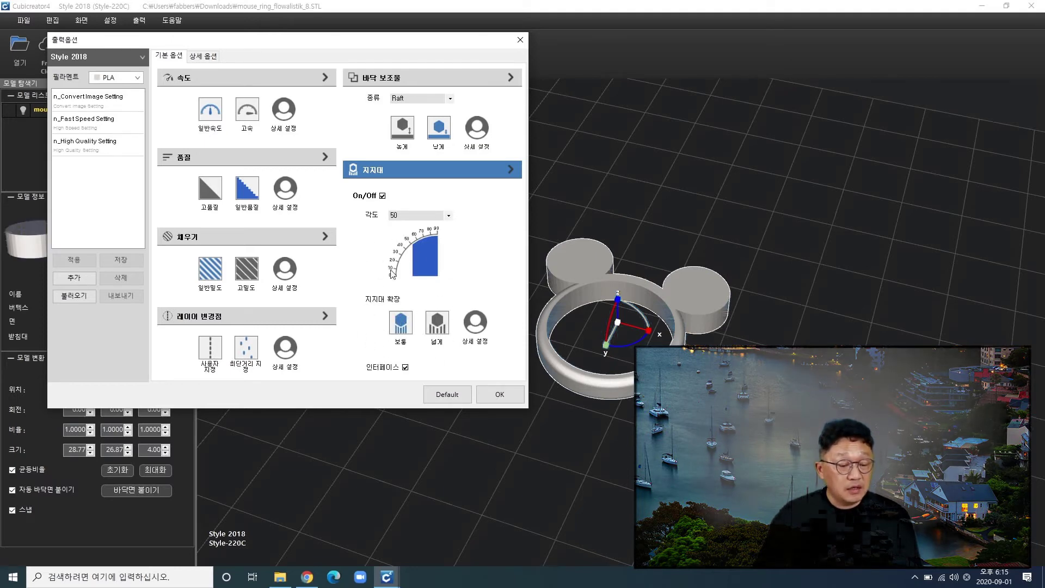
pyautogui.click(496, 394)
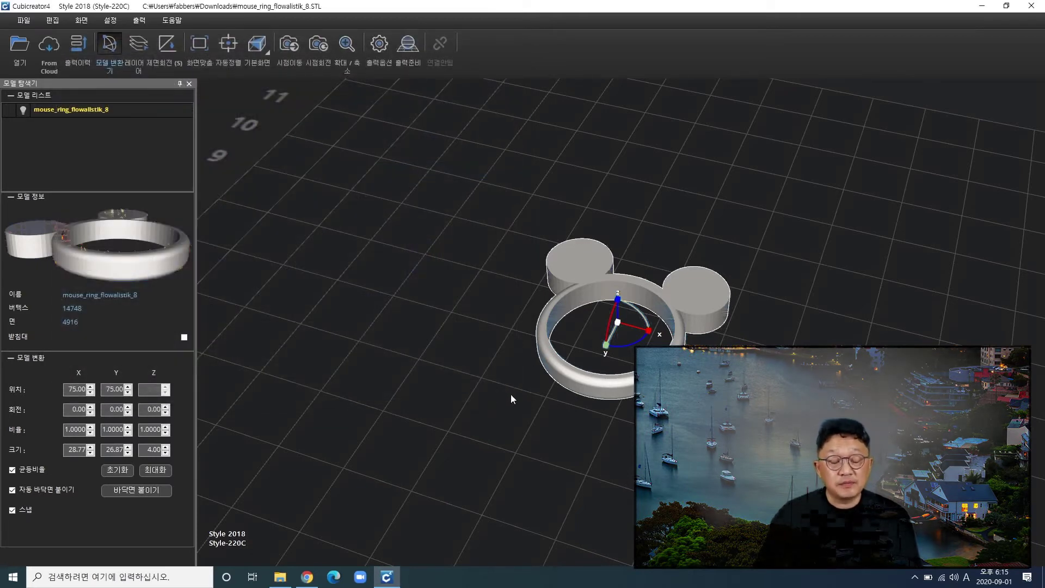
# Slice the mouse ring for output and examine the generated toolpath preview up close.
pyautogui.scroll(5, 501, 382)
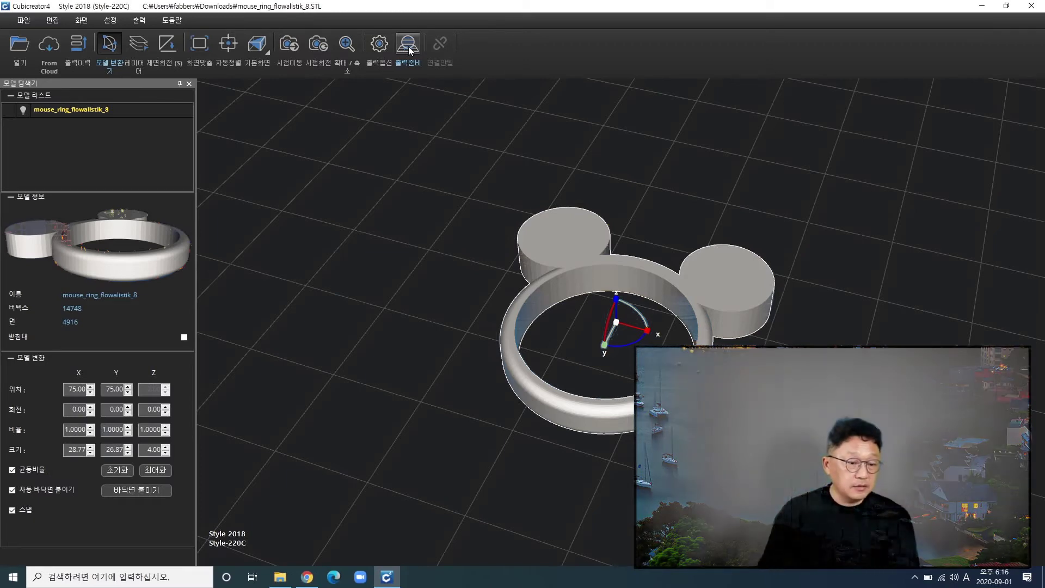
pyautogui.click(412, 51)
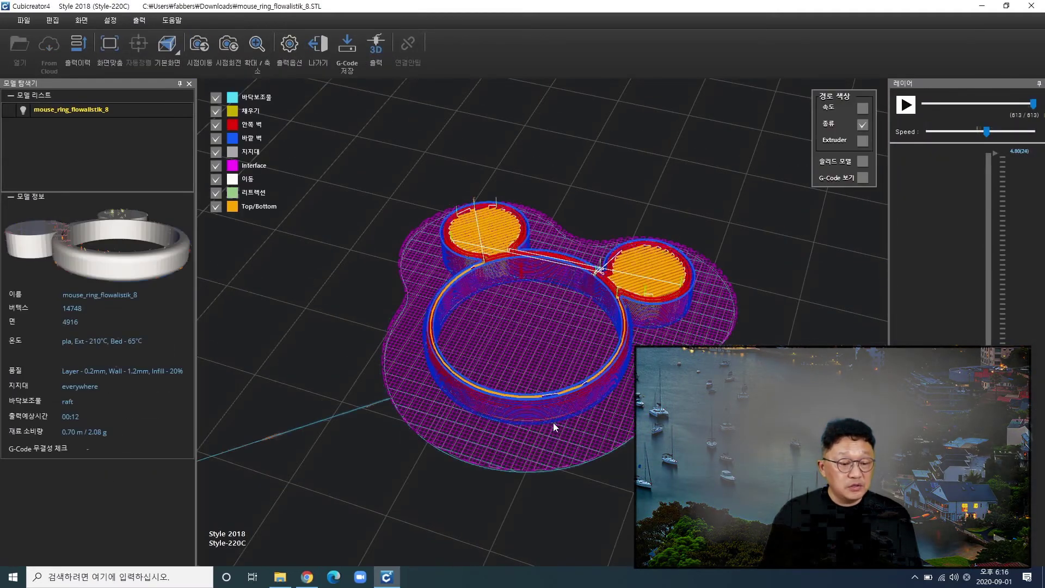
pyautogui.scroll(5, 540, 423)
pyautogui.moveTo(512, 425); pyautogui.dragTo(492, 415, button='right')
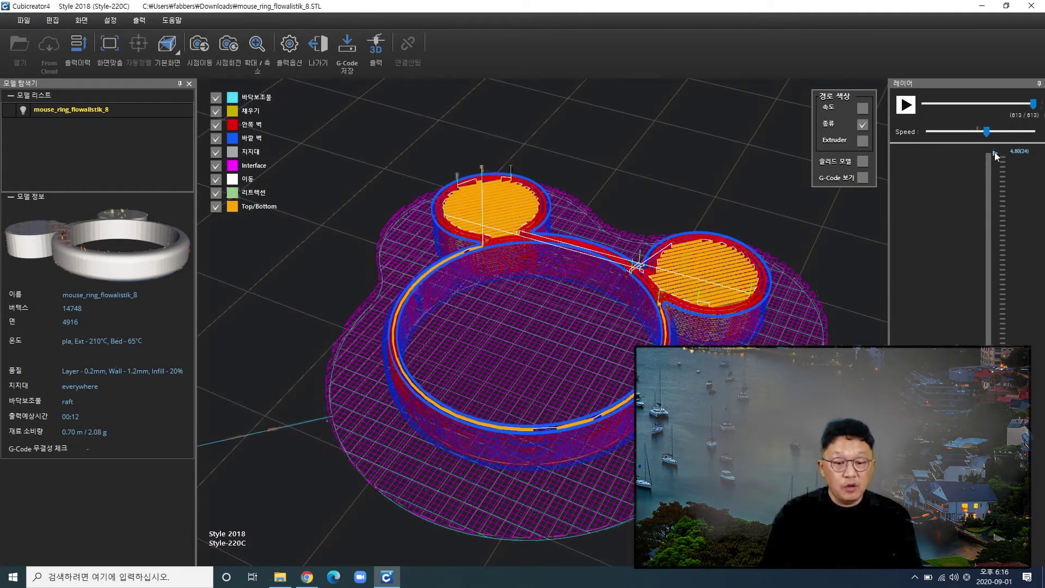
# Scrub the toolpath preview down through the layers, settle on layer 18 at 3.60, and examine the walls and infill.
pyautogui.moveTo(995, 153); pyautogui.dragTo(999, 189)
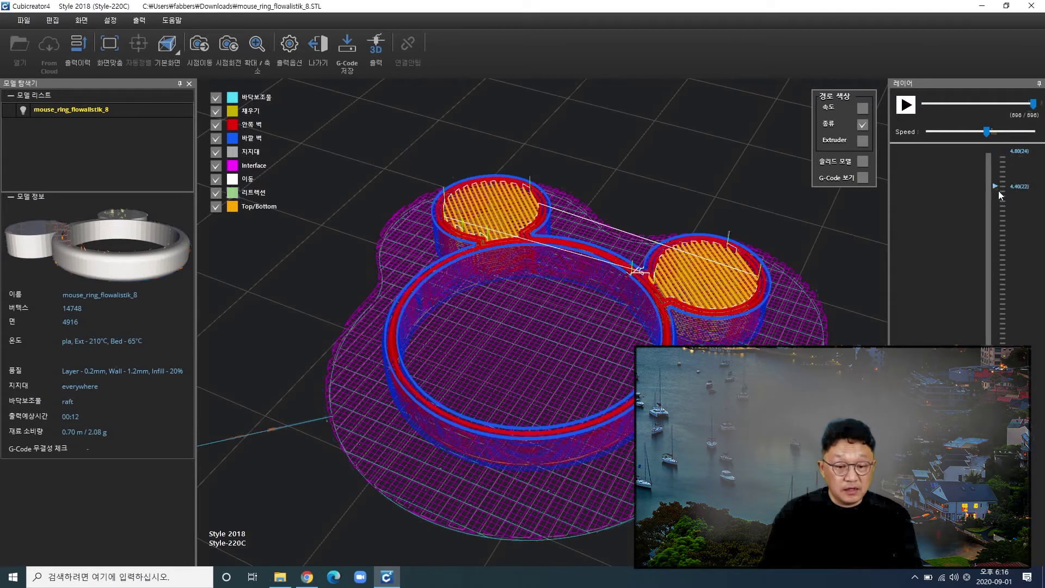
pyautogui.moveTo(989, 322); pyautogui.dragTo(991, 435)
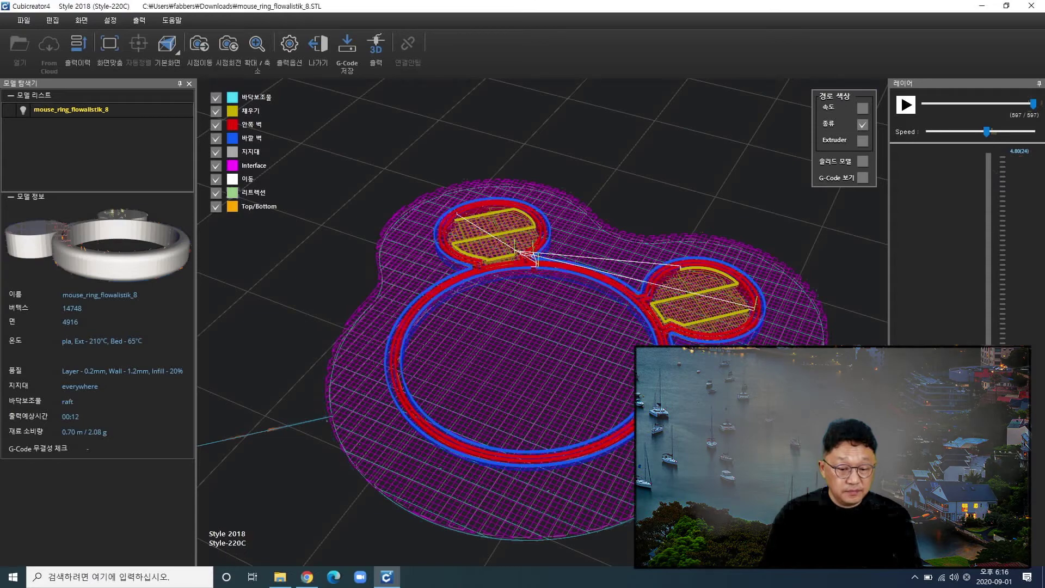
pyautogui.moveTo(990, 435); pyautogui.dragTo(994, 252)
pyautogui.scroll(6, 626, 319)
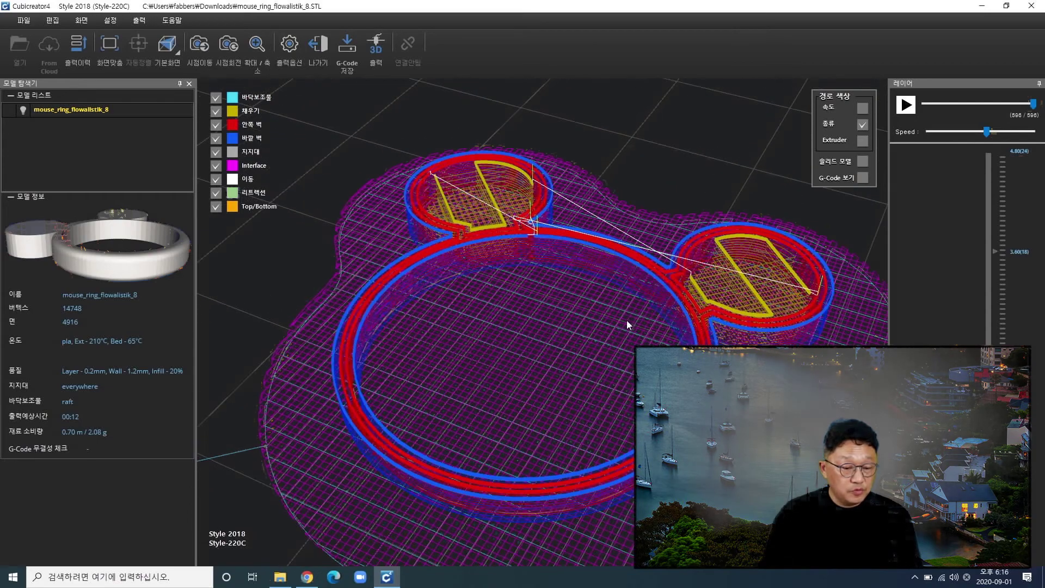
pyautogui.scroll(2, 721, 239)
pyautogui.moveTo(721, 182); pyautogui.dragTo(600, 259, button='middle')
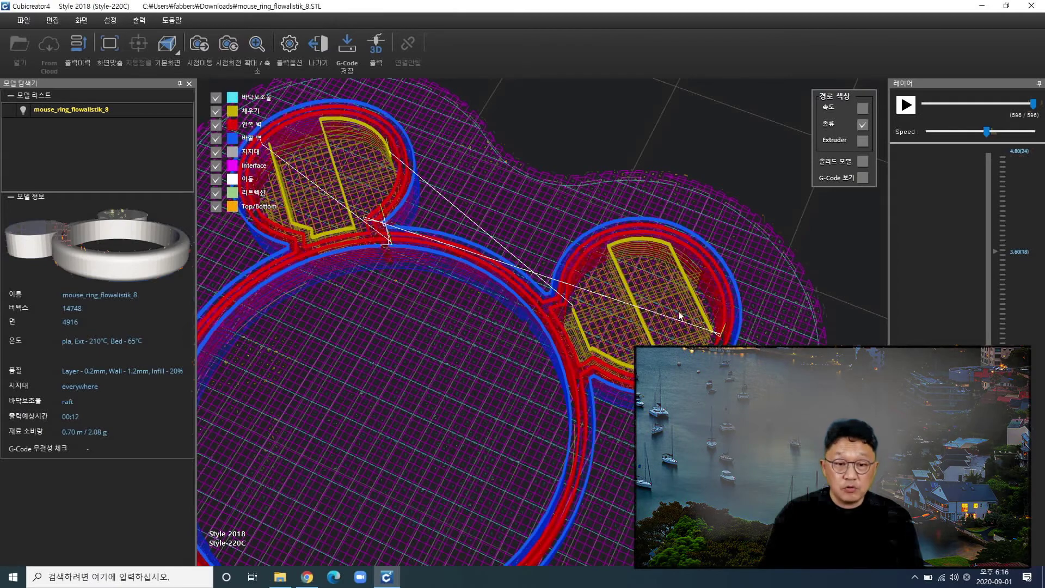
pyautogui.scroll(-1, 679, 316)
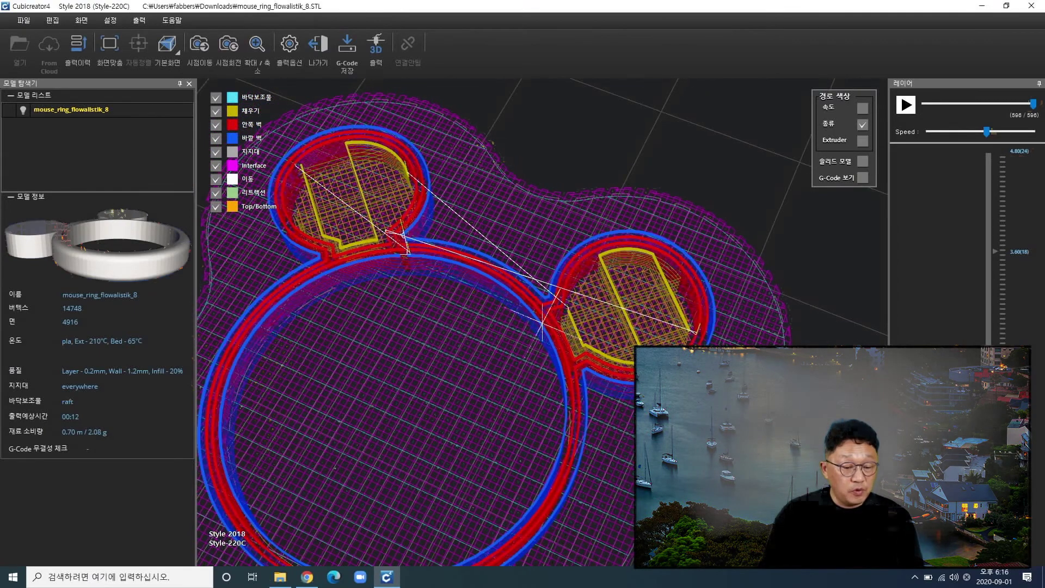
pyautogui.moveTo(534, 362); pyautogui.dragTo(607, 248, button='middle')
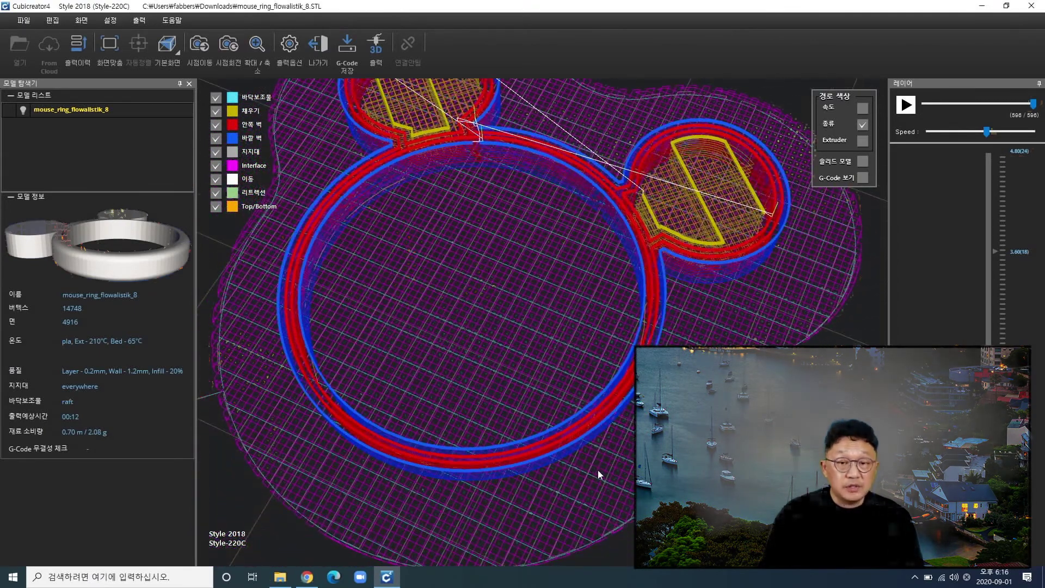
pyautogui.scroll(-1, 605, 451)
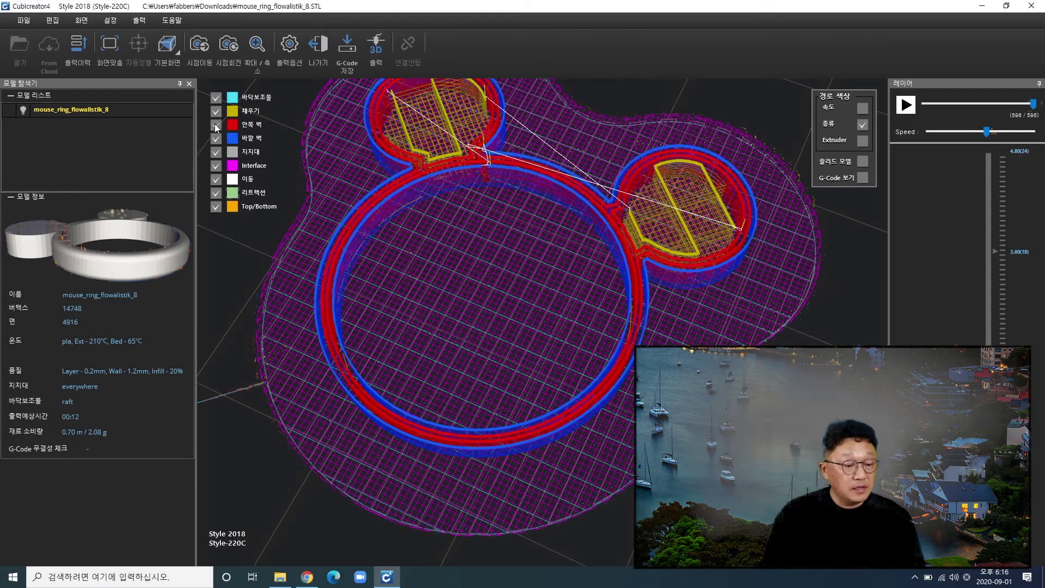
# Hide the Interface paths in the sliced preview and show them again.
pyautogui.click(215, 166)
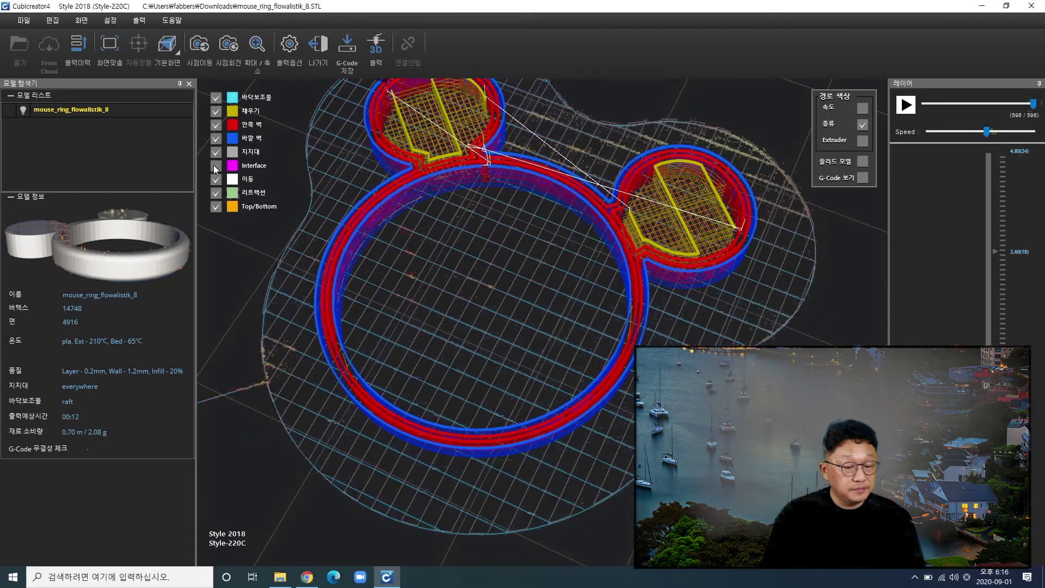
pyautogui.click(215, 166)
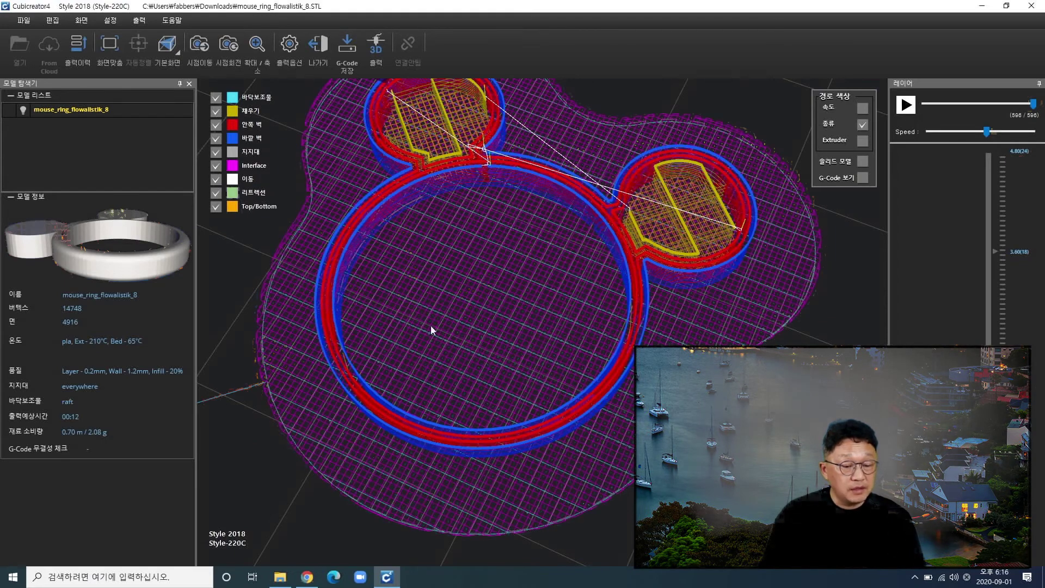
pyautogui.scroll(-2, 430, 325)
pyautogui.scroll(-1, 436, 329)
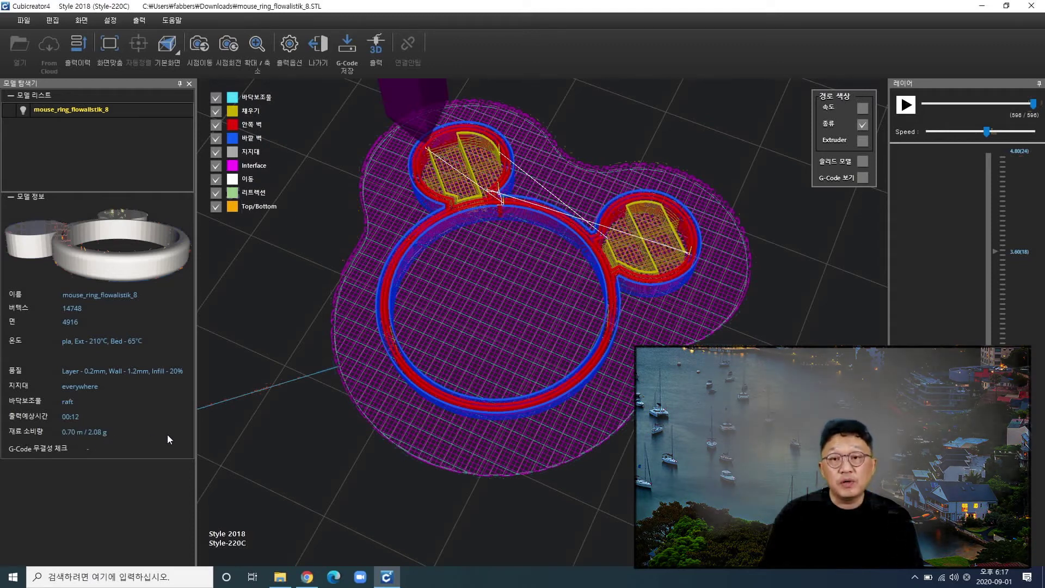
# Play the nozzle path simulation of the mouse ring's layers at maximum speed and pause it.
pyautogui.scroll(-5, 447, 403)
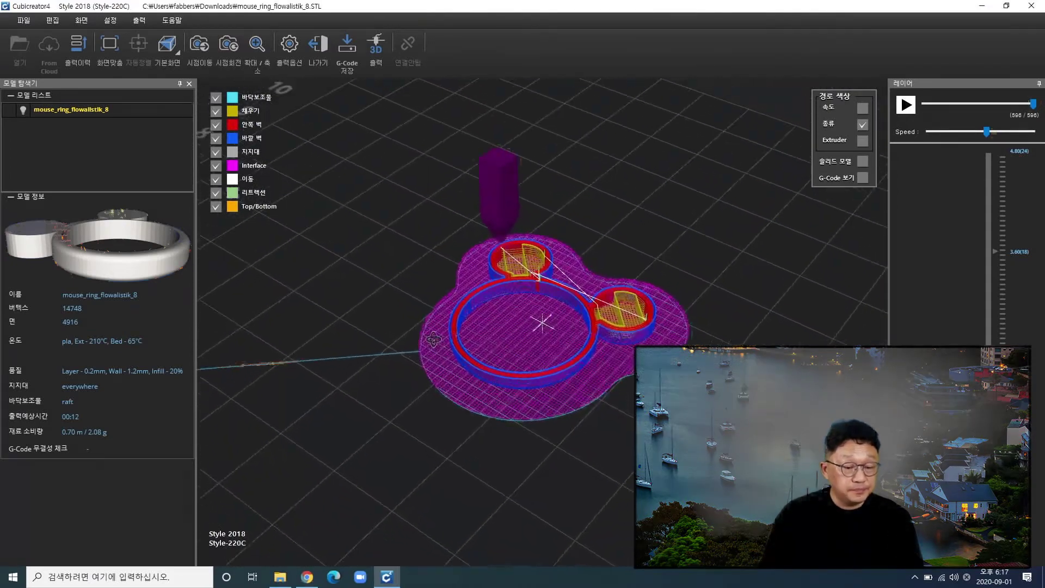
pyautogui.scroll(3, 456, 361)
pyautogui.scroll(5, 459, 364)
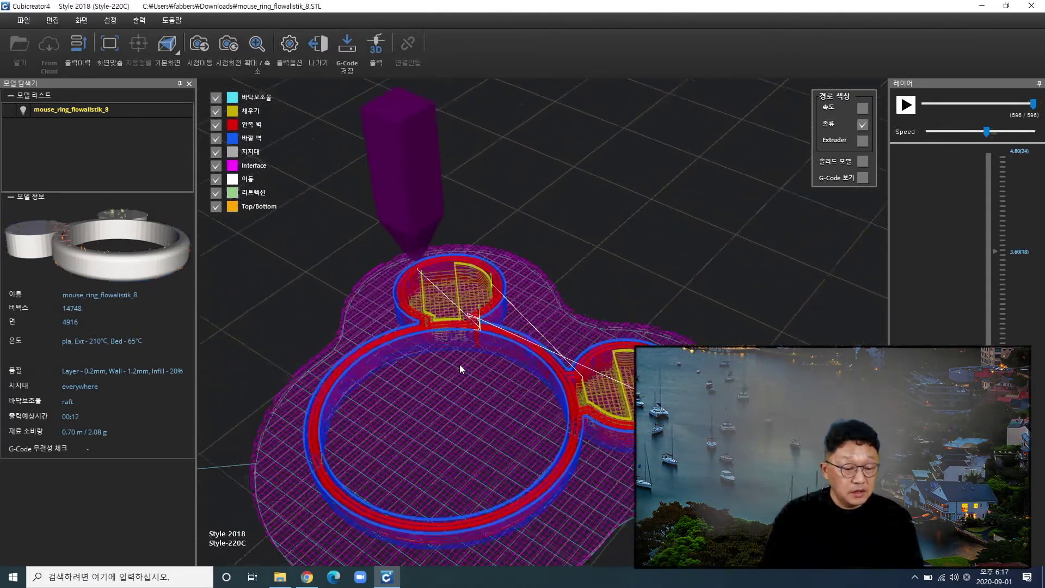
pyautogui.moveTo(443, 378); pyautogui.dragTo(574, 344, button='middle')
pyautogui.scroll(-2, 574, 344)
pyautogui.scroll(-1, 574, 344)
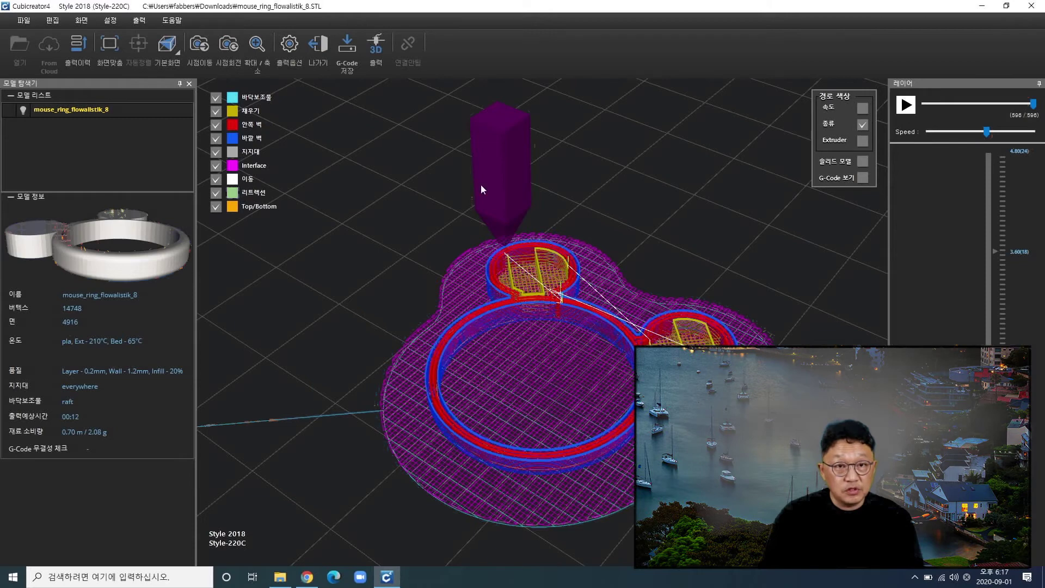
pyautogui.click(907, 105)
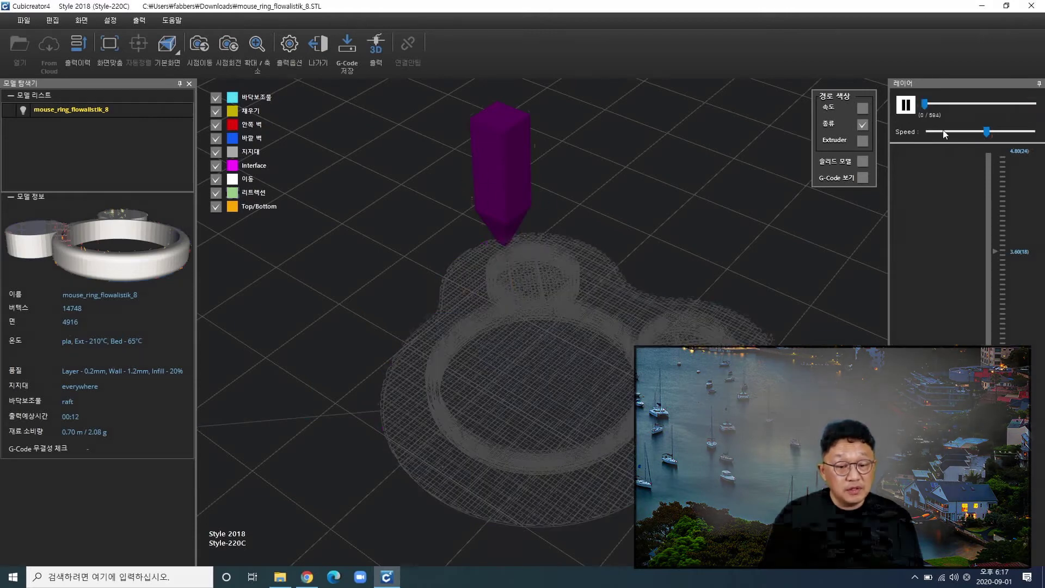
pyautogui.moveTo(987, 131); pyautogui.dragTo(1032, 132)
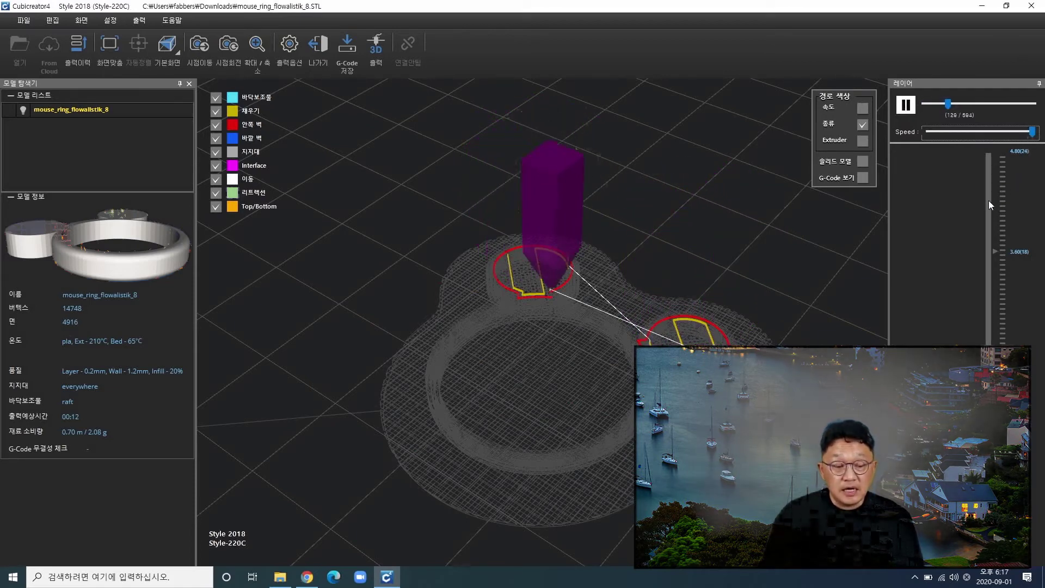
pyautogui.scroll(3, 543, 492)
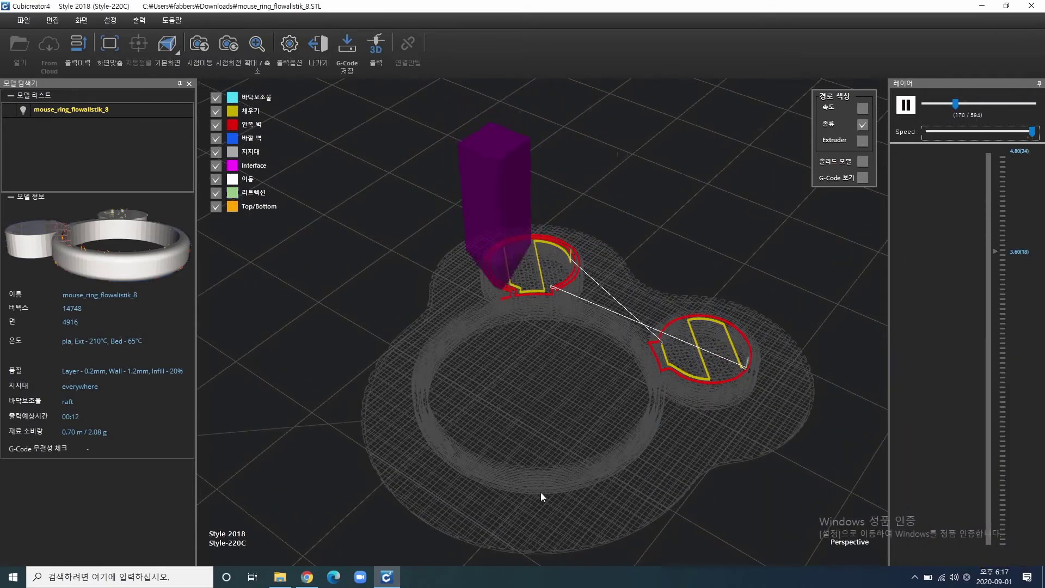
pyautogui.moveTo(542, 494); pyautogui.dragTo(516, 482, button='middle')
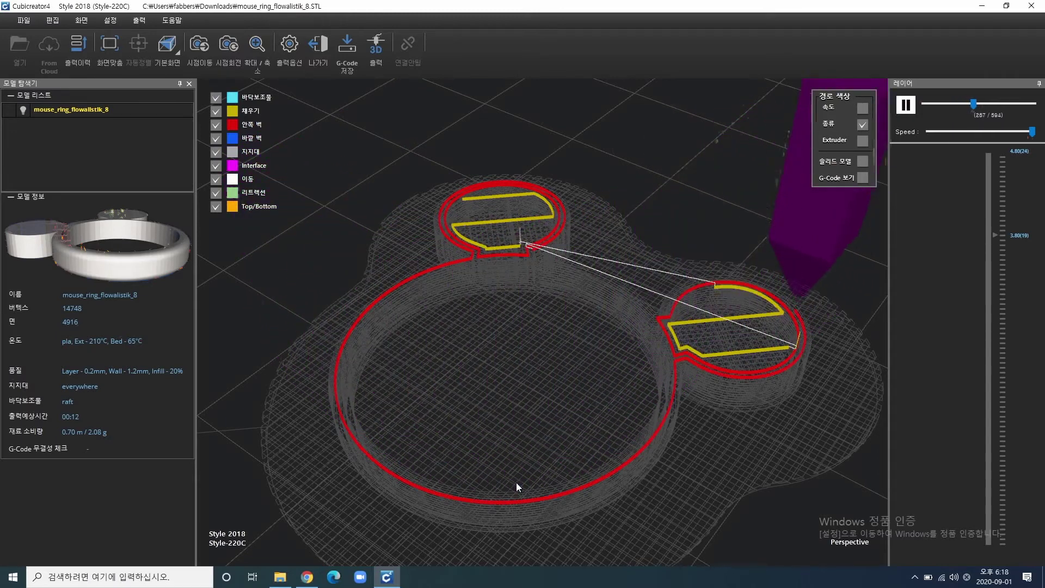
pyautogui.click(906, 105)
pyautogui.scroll(-5, 549, 386)
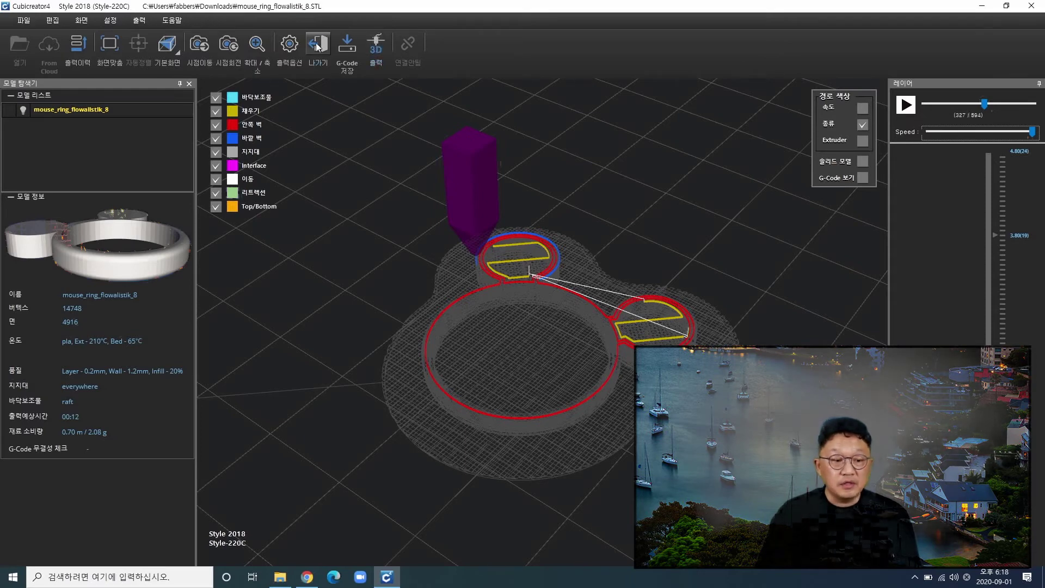
# Save the sliced mouse ring as a G-code file, choosing the location from This PC, and dismiss the completion message.
pyautogui.click(350, 52)
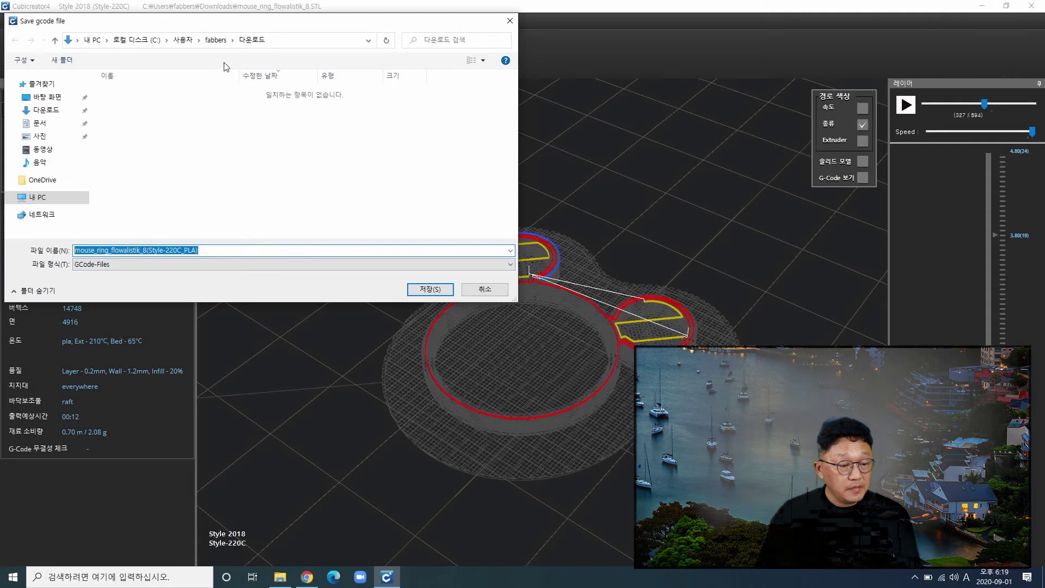
pyautogui.click(49, 196)
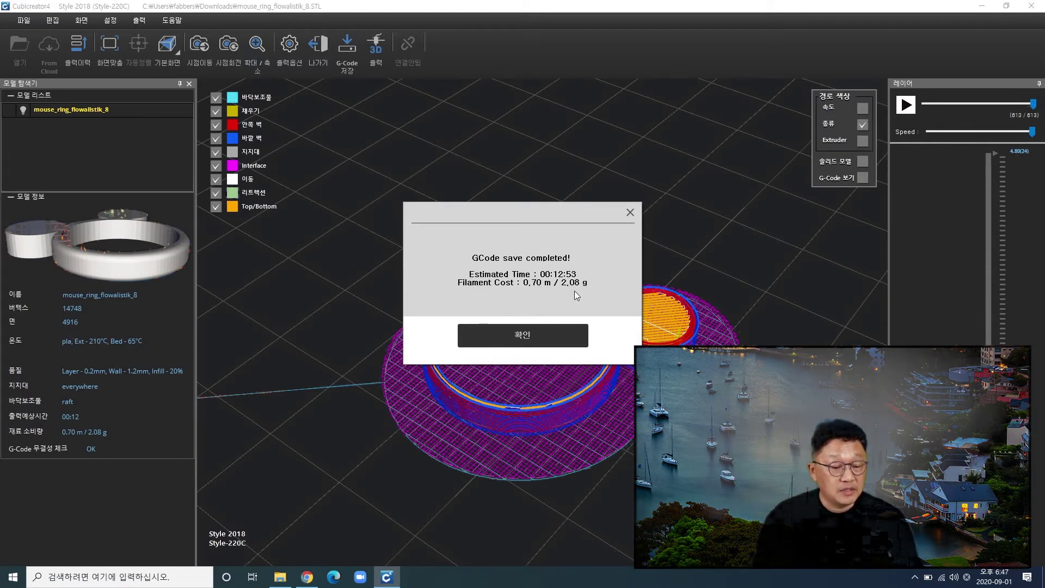
pyautogui.click(522, 336)
# Inspect the sliced mouse ring from several angles and exit the slice preview back to the editable model.
pyautogui.moveTo(538, 379); pyautogui.dragTo(548, 345)
pyautogui.scroll(4, 548, 344)
pyautogui.moveTo(547, 356); pyautogui.dragTo(567, 373, button='right')
pyautogui.scroll(-3, 545, 374)
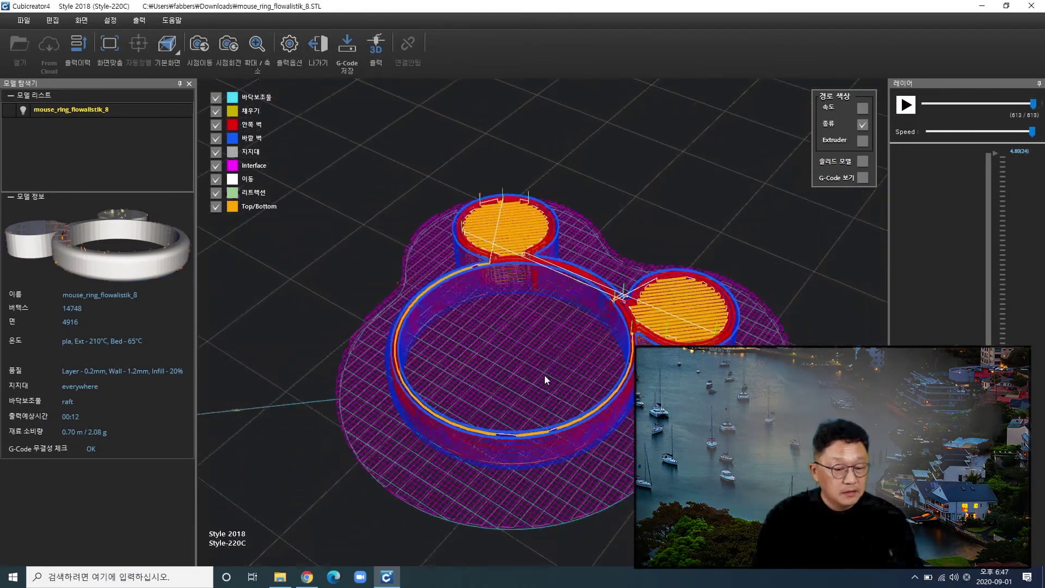
pyautogui.moveTo(568, 364); pyautogui.dragTo(550, 357, button='middle')
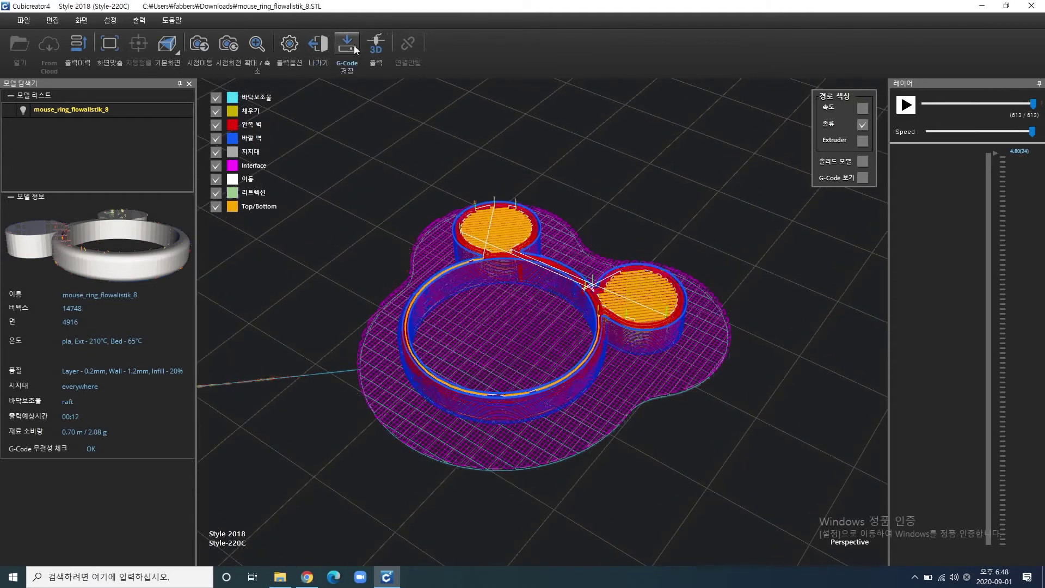
pyautogui.click(315, 47)
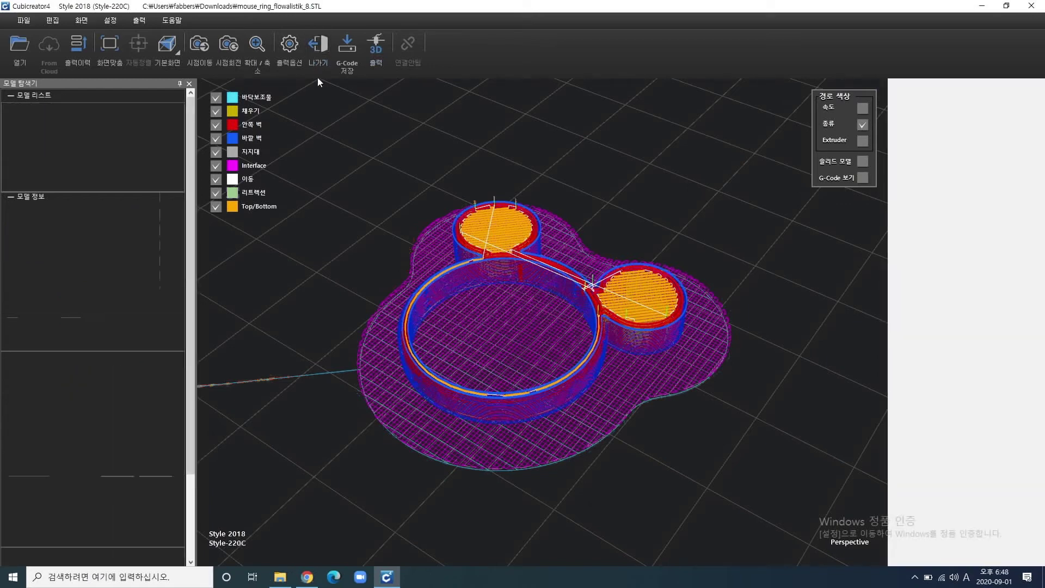
pyautogui.scroll(3, 460, 288)
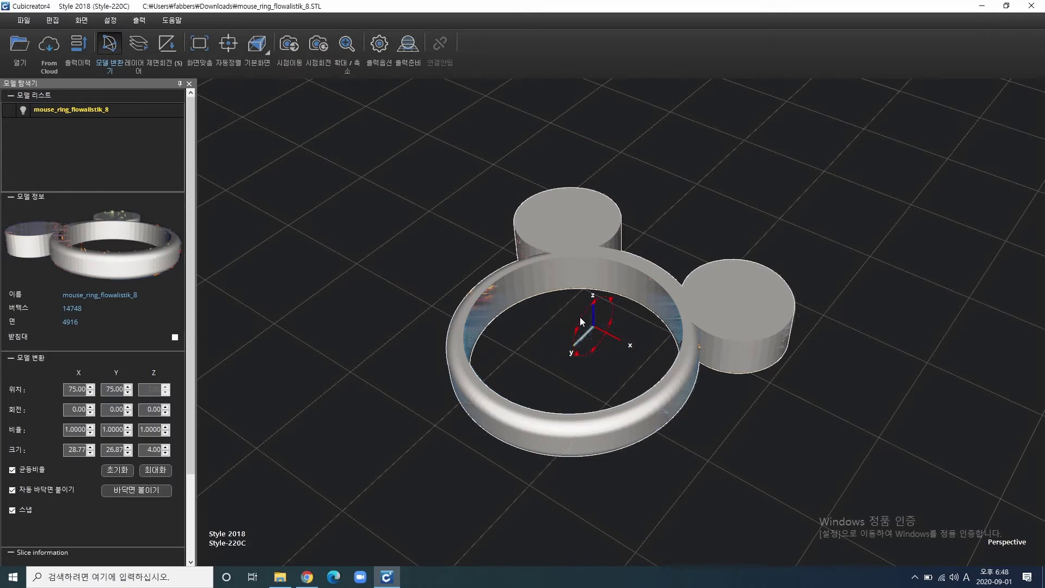
# Stand the mouse ring upright by rotating it about the X axis and set its X rotation to 90.
pyautogui.moveTo(582, 316); pyautogui.dragTo(581, 348)
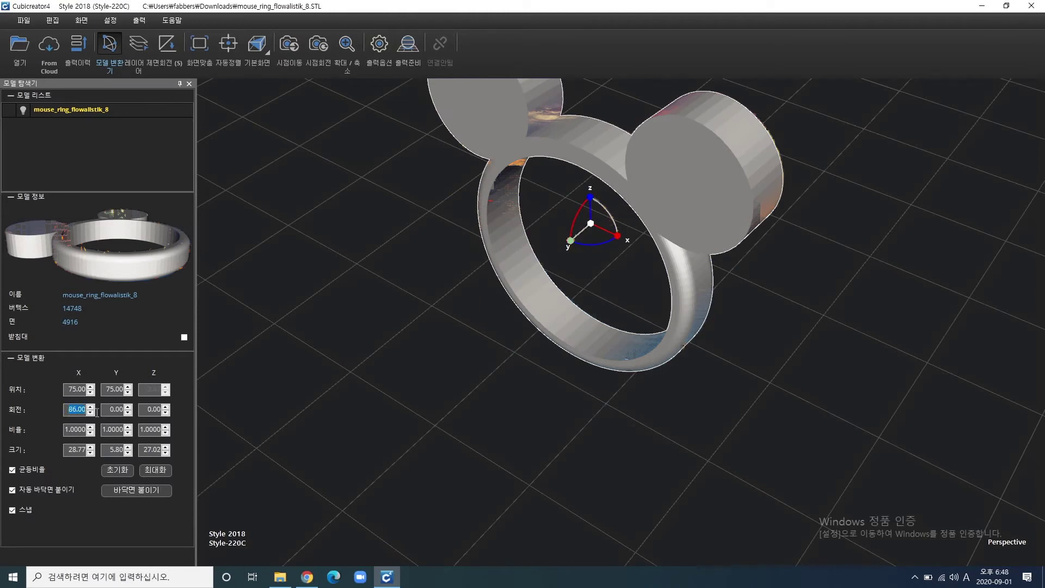
pyautogui.write('90')
pyautogui.press('Return')
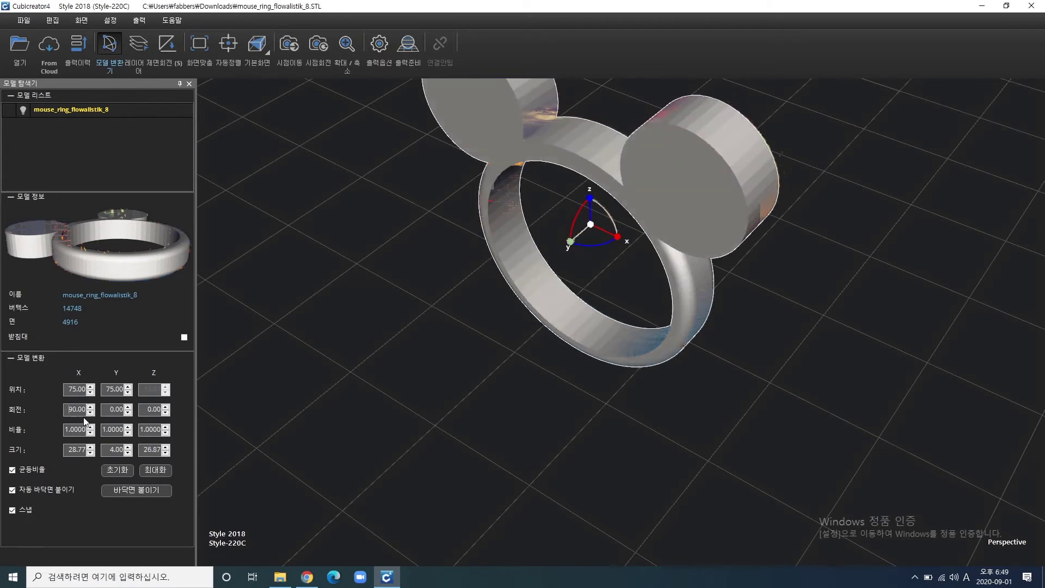
pyautogui.scroll(-3, 425, 422)
pyautogui.moveTo(481, 403); pyautogui.dragTo(621, 324, button='right')
pyautogui.moveTo(606, 384); pyautogui.dragTo(584, 421, button='right')
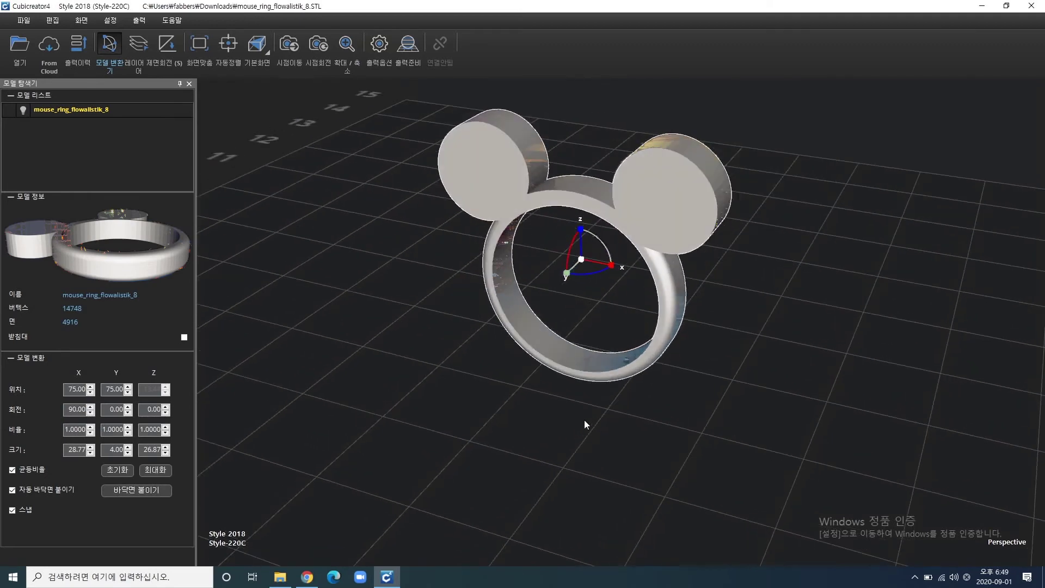
# Switch to the front view and examine the upright mouse ring from that side.
pyautogui.moveTo(476, 311); pyautogui.dragTo(652, 370, button='right')
pyautogui.moveTo(709, 402); pyautogui.dragTo(601, 406, button='right')
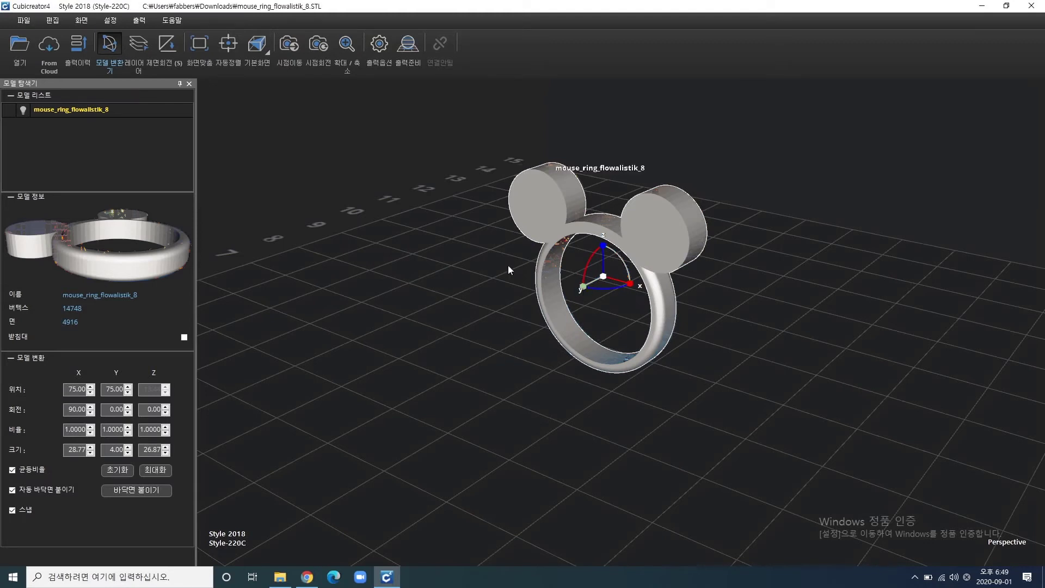
pyautogui.click(259, 66)
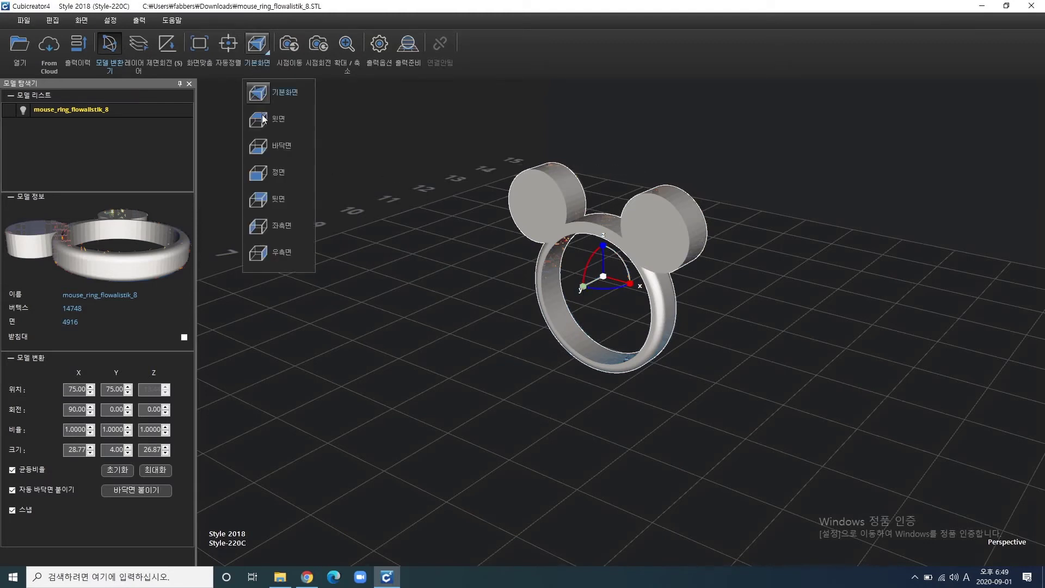
pyautogui.click(265, 179)
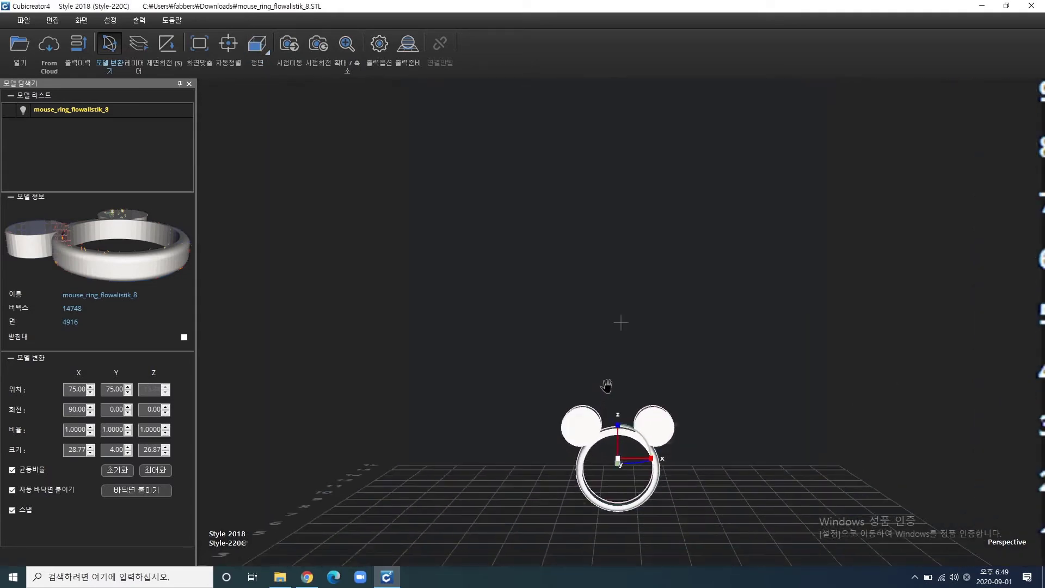
pyautogui.scroll(4, 603, 325)
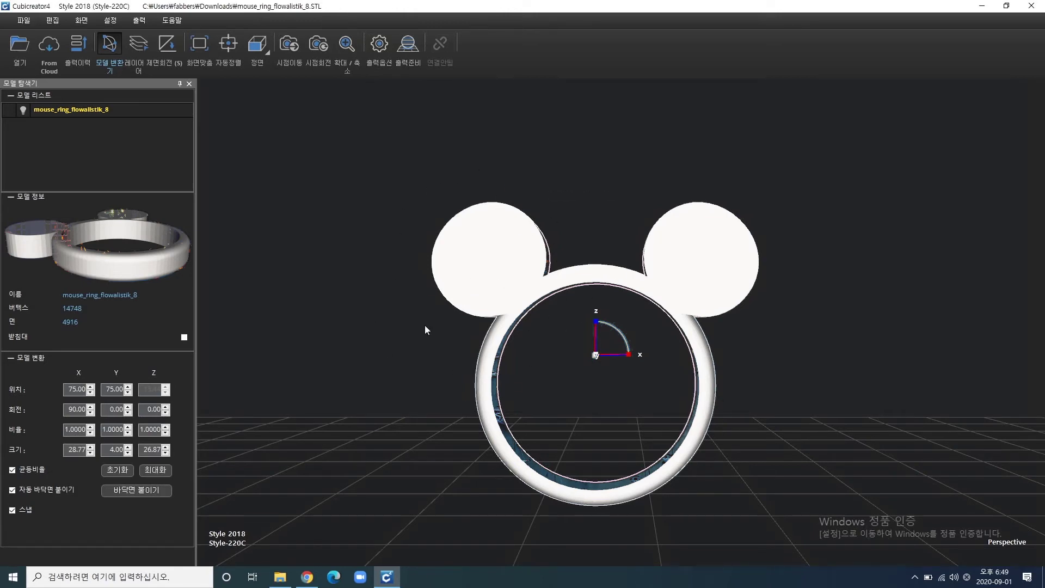
pyautogui.scroll(-1, 577, 361)
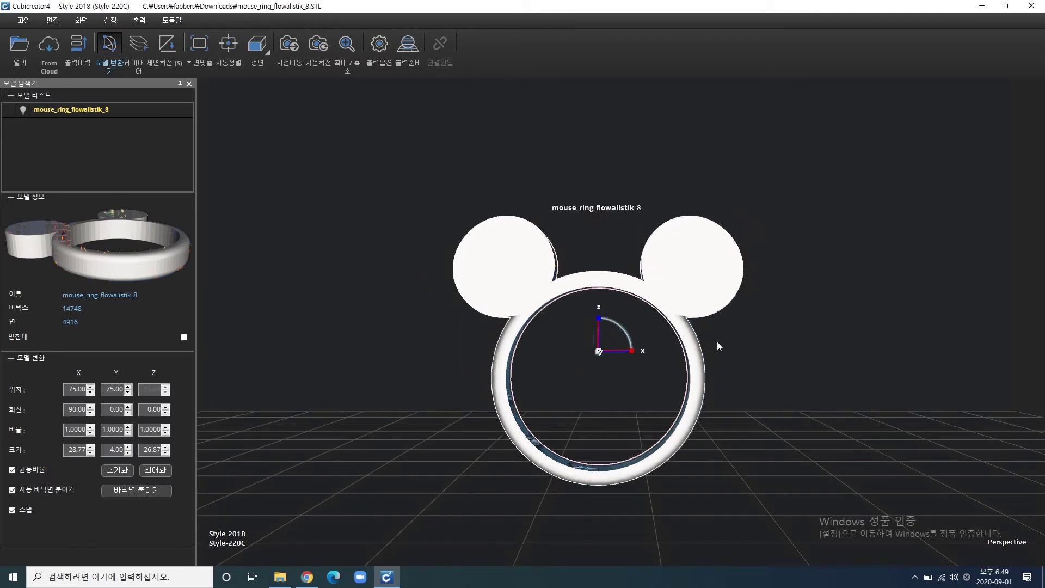
# Set the support angle to 40 in the output options and apply the change.
pyautogui.click(381, 49)
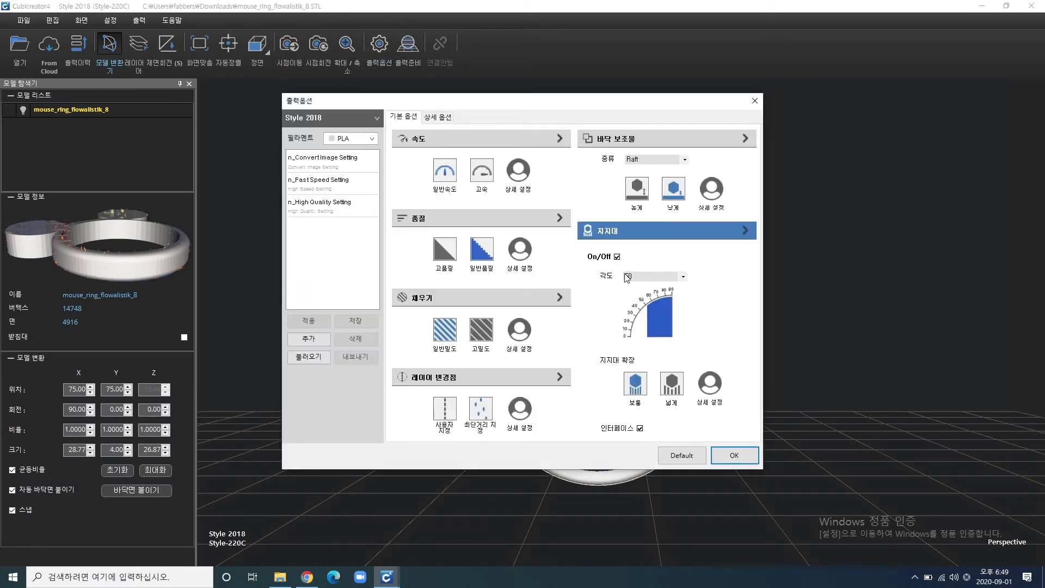
pyautogui.click(680, 277)
pyautogui.click(652, 311)
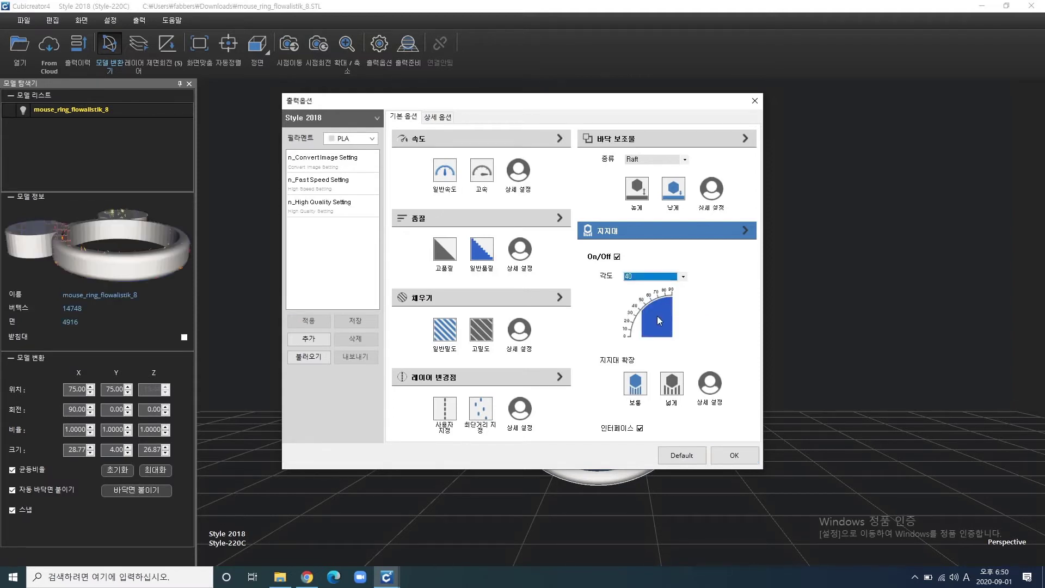
pyautogui.click(727, 452)
# Slice the upright mouse ring and inspect the generated supports in the preview.
pyautogui.scroll(3, 605, 396)
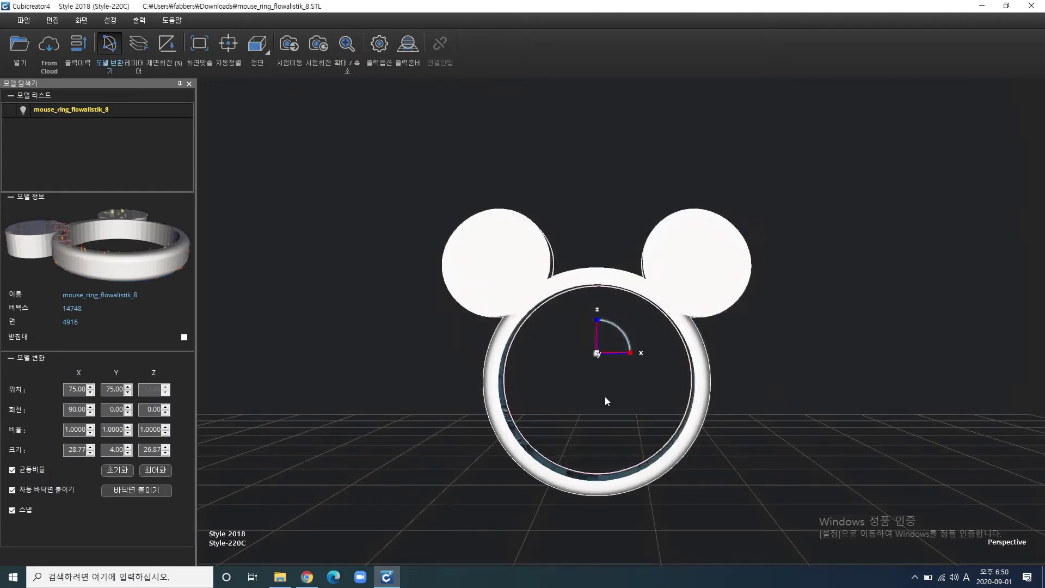
pyautogui.moveTo(609, 399); pyautogui.dragTo(634, 337, button='middle')
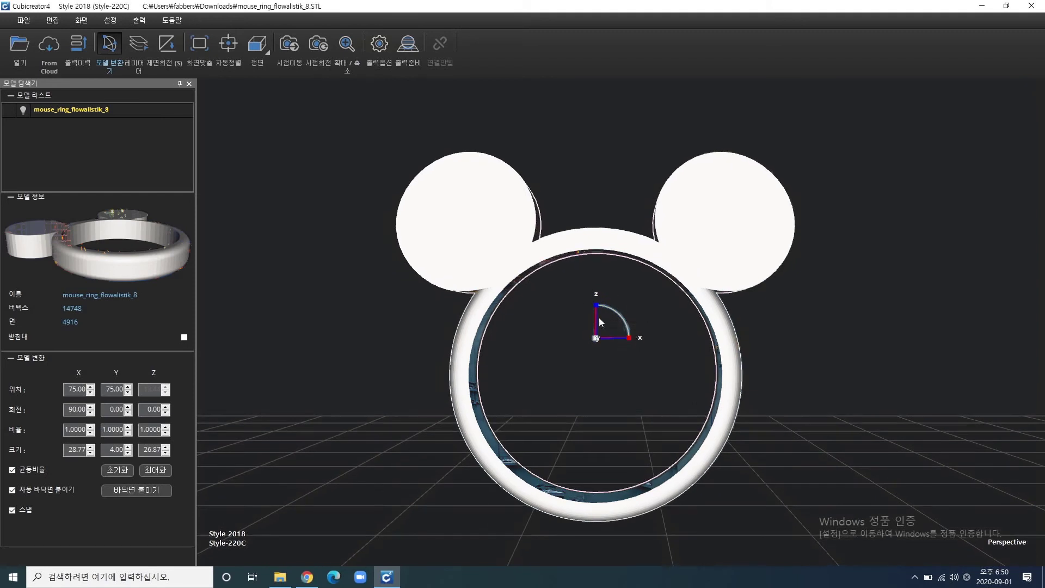
pyautogui.click(403, 52)
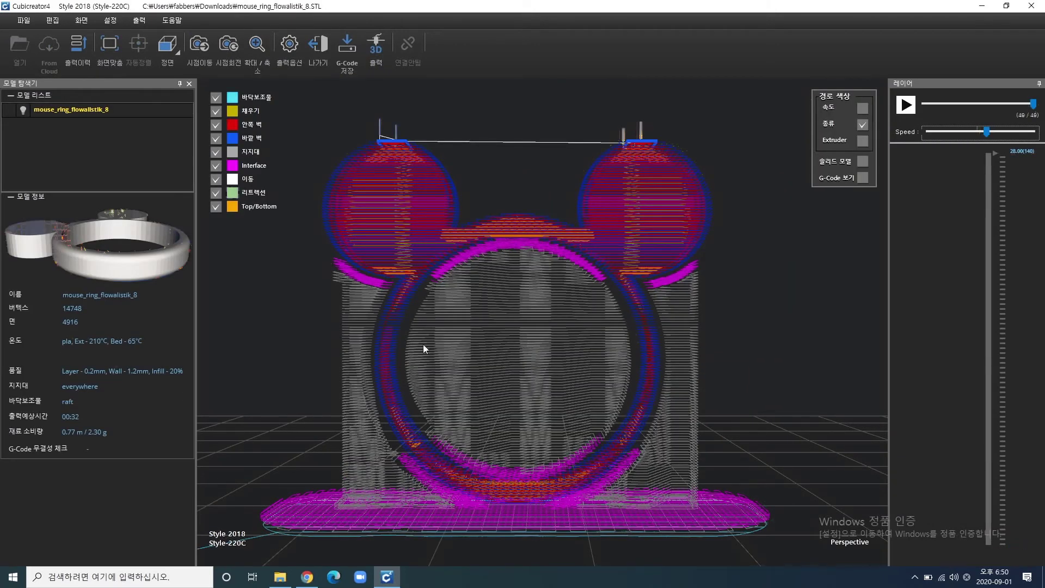
pyautogui.scroll(2, 361, 344)
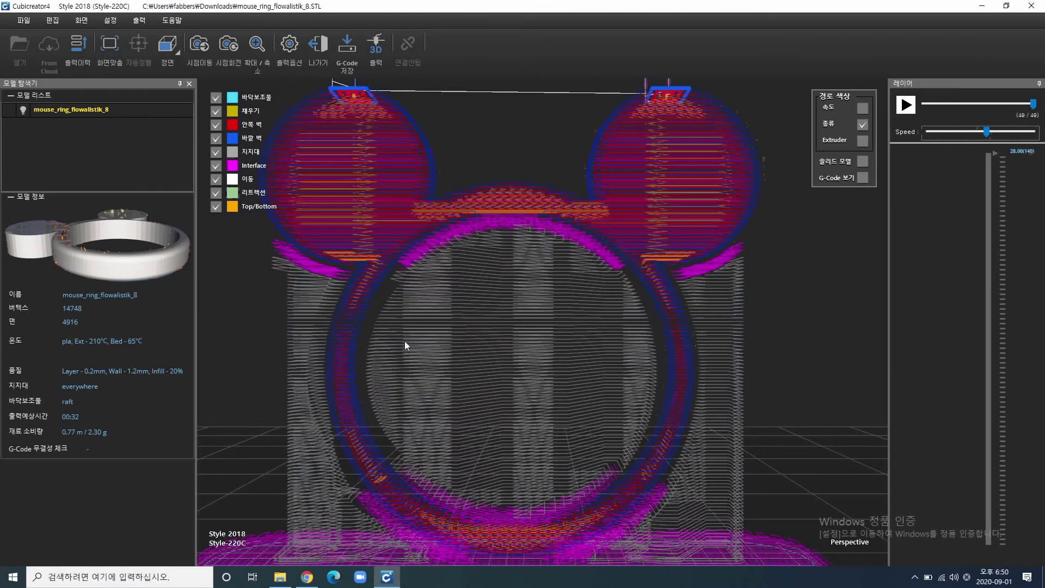
pyautogui.scroll(-2, 524, 387)
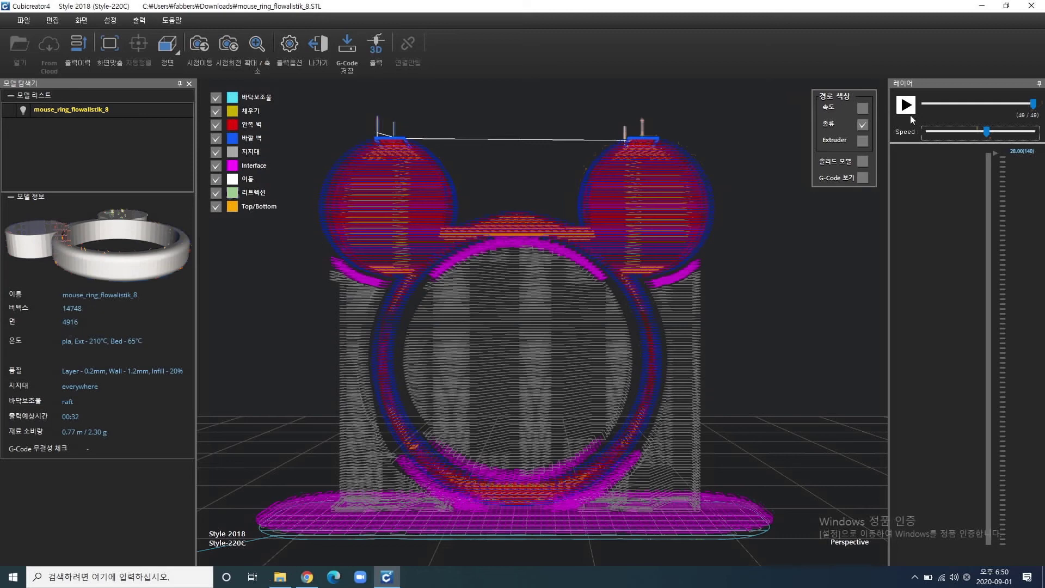
# Lower the displayed slice to layer 100, pick layer 68, and play the nozzle path simulation.
pyautogui.moveTo(997, 156); pyautogui.dragTo(997, 266)
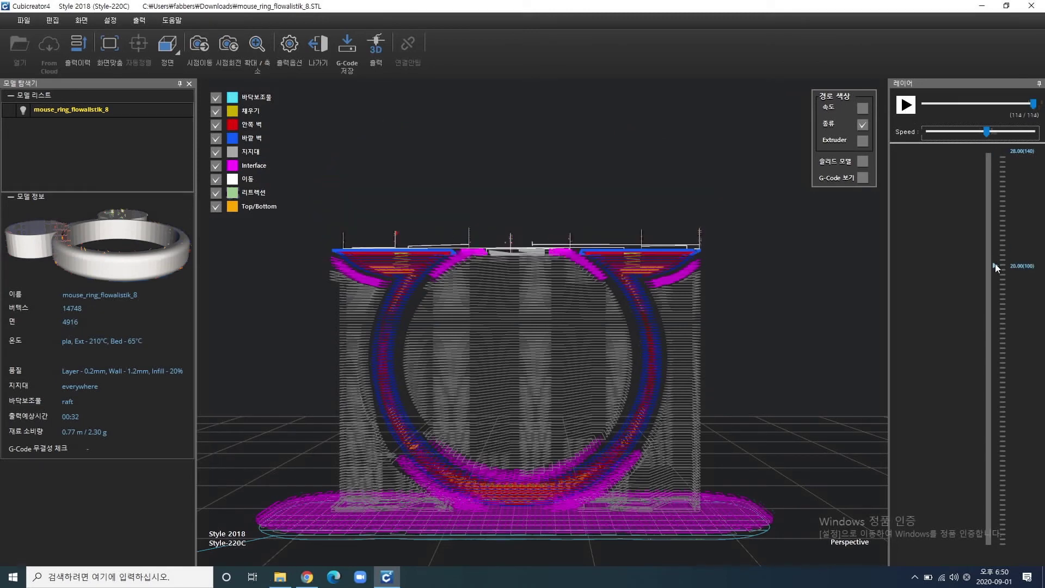
pyautogui.click(992, 354)
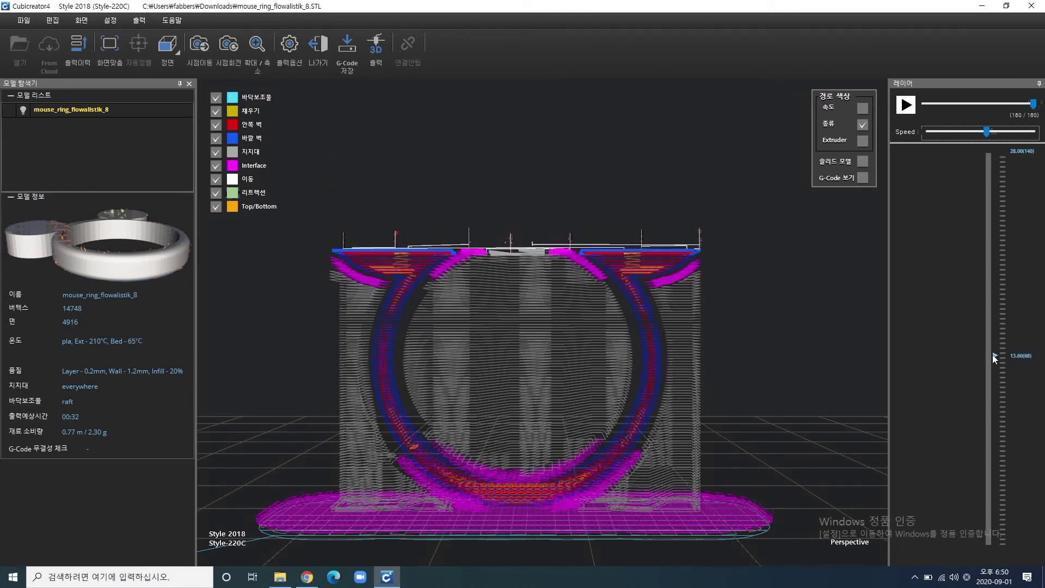
pyautogui.click(906, 109)
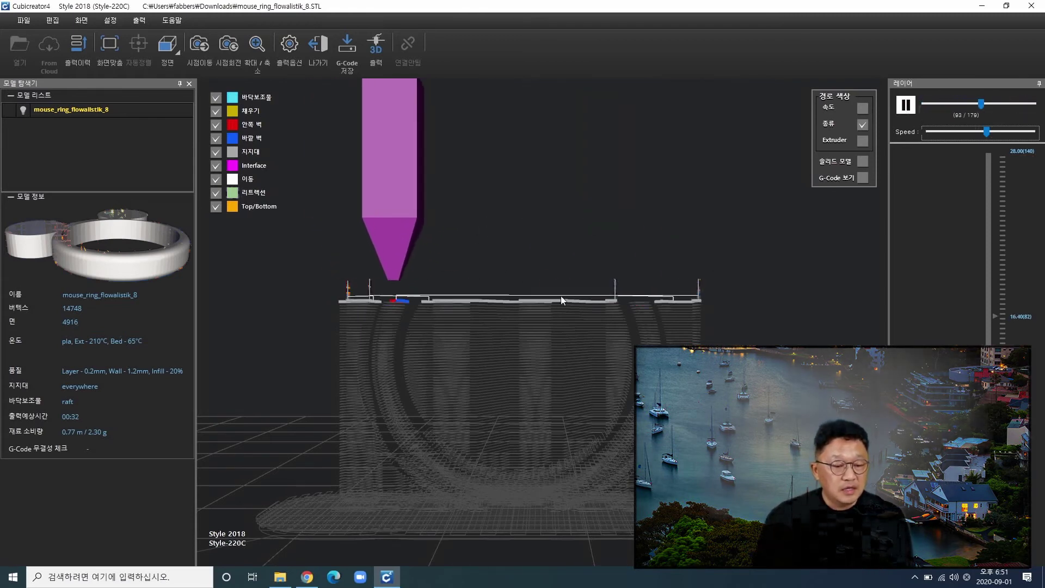
# Replay the nozzle path simulation from layer 120, pause it, and exit the slice preview.
pyautogui.moveTo(996, 317); pyautogui.dragTo(1006, 207)
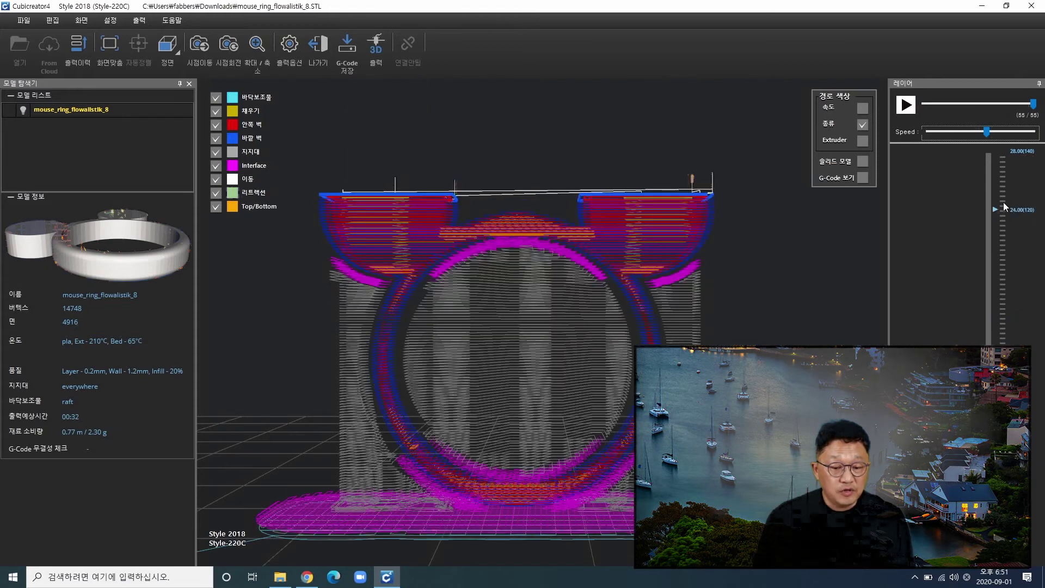
pyautogui.click(912, 109)
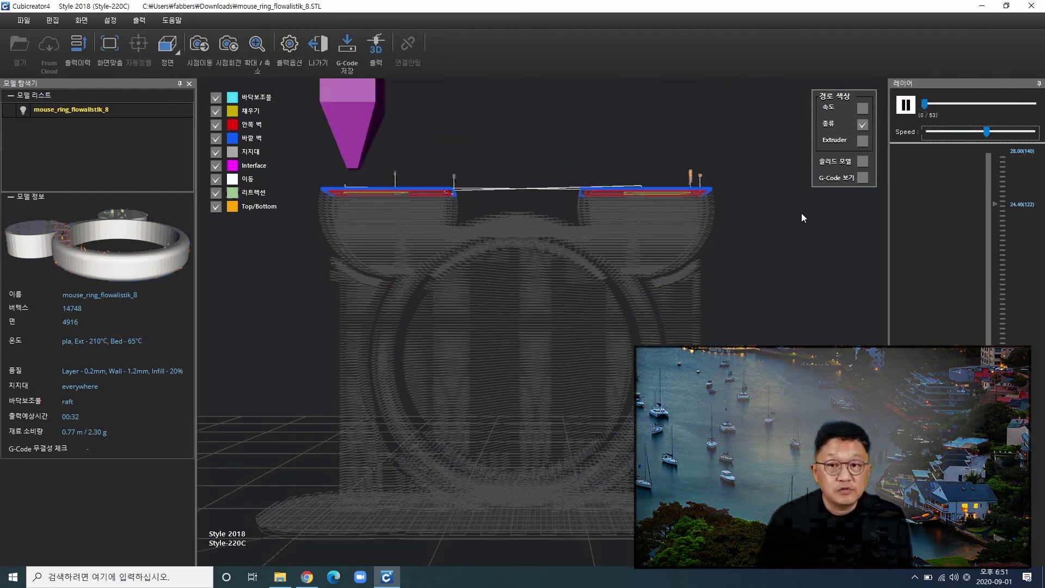
pyautogui.click(906, 108)
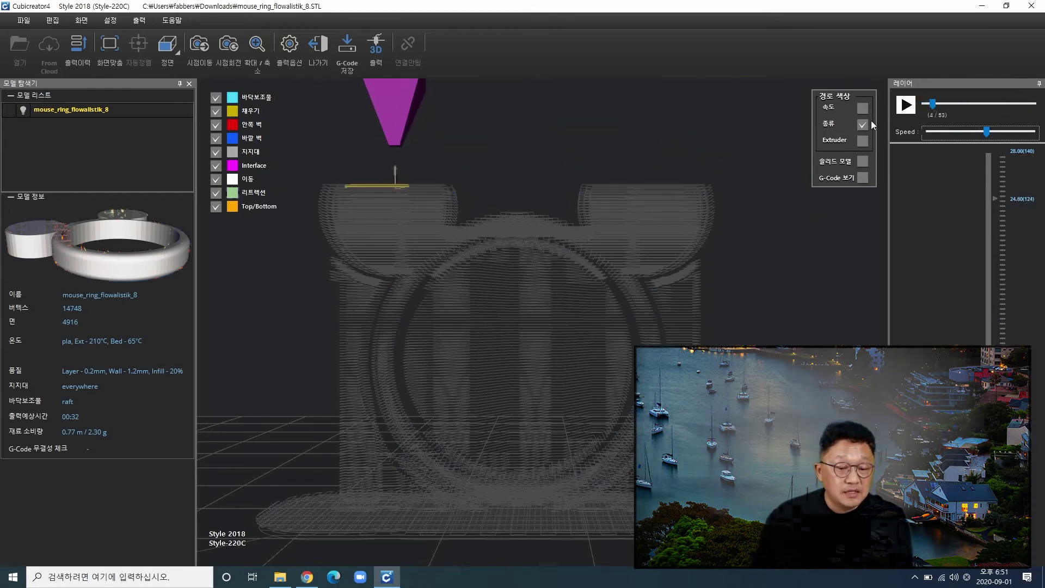
pyautogui.click(316, 50)
# Lay the mouse ring flat on the bed by setting its X rotation to 0, and deselect it.
pyautogui.scroll(-4, 486, 282)
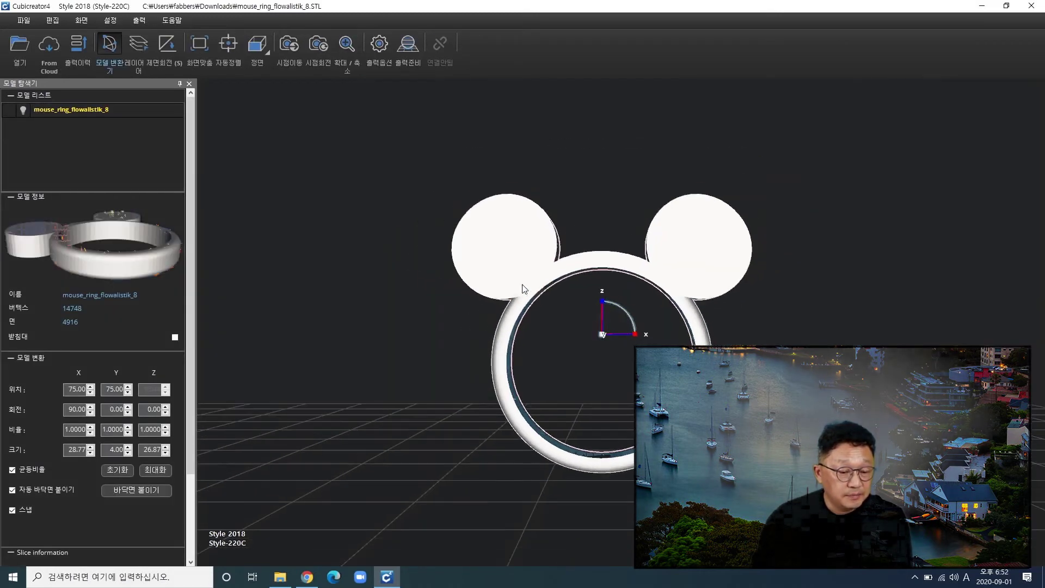
pyautogui.moveTo(697, 326); pyautogui.dragTo(641, 372, button='right')
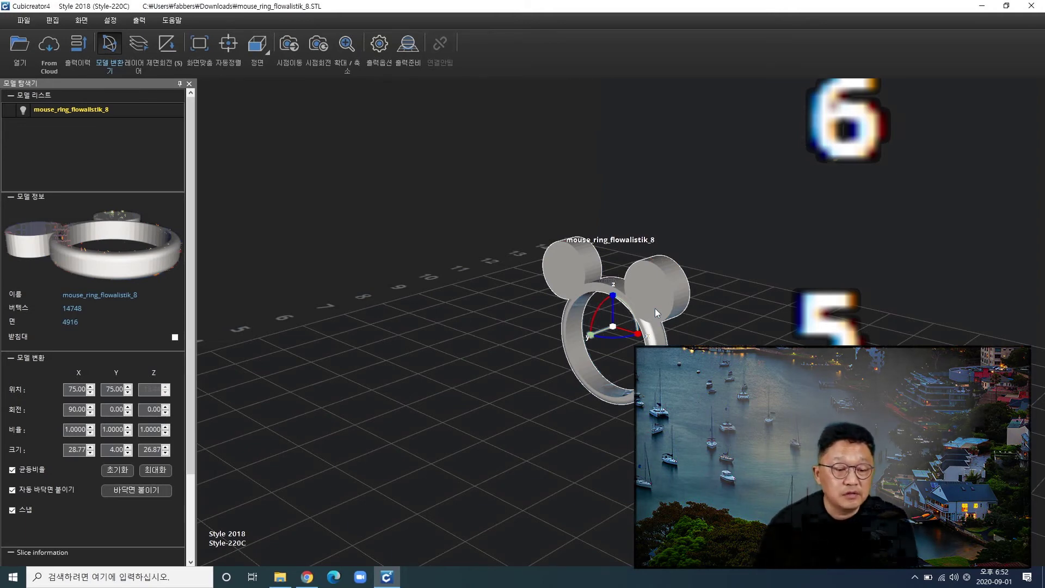
pyautogui.click(632, 295)
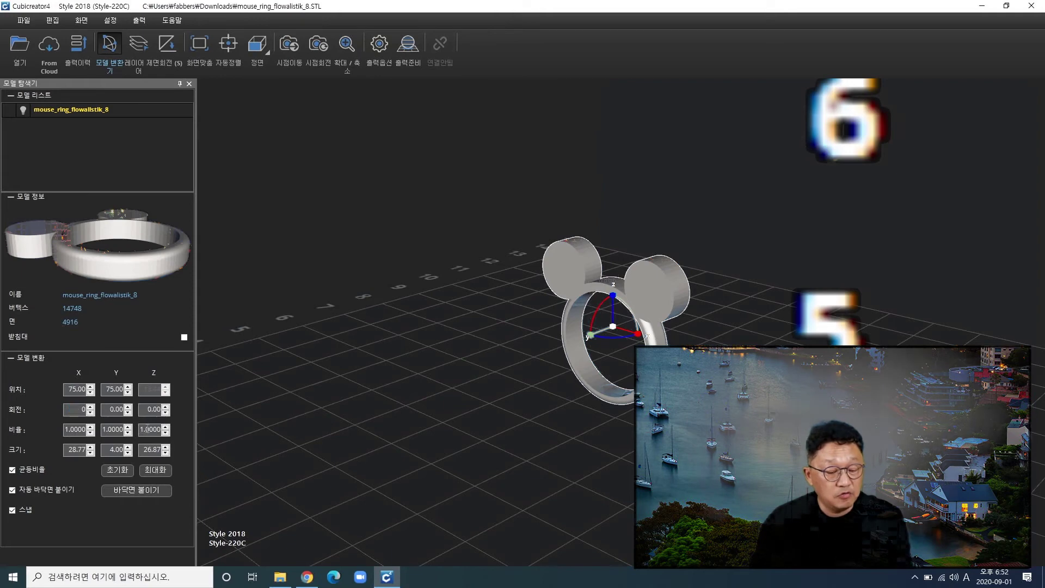
pyautogui.press('Return')
pyautogui.scroll(-3, 482, 427)
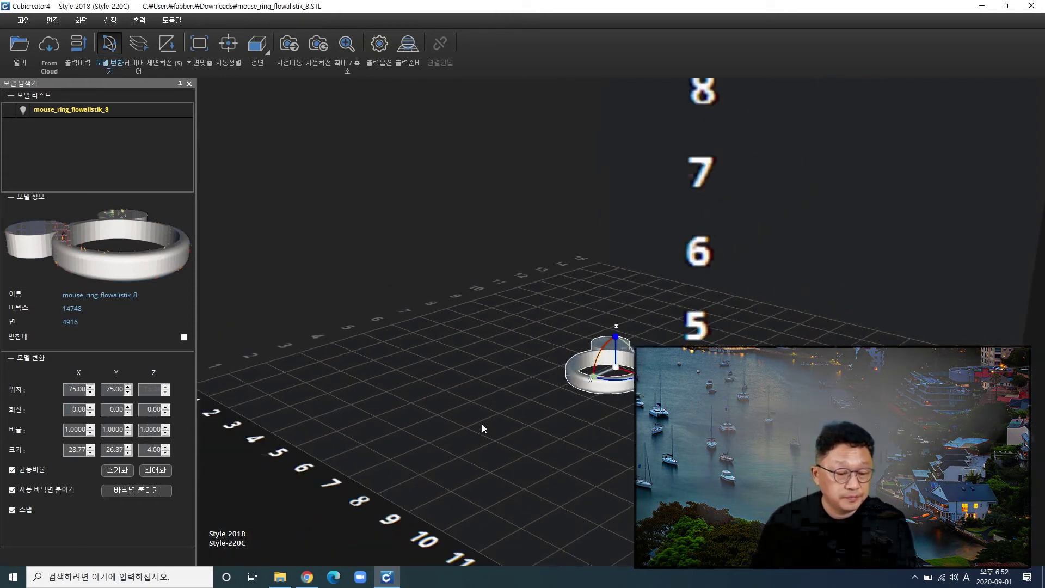
pyautogui.click(470, 418)
# Import a second copy of mouse_ring_flowalistik_8 from the Downloads folder onto the bed.
pyautogui.scroll(-3, 467, 409)
pyautogui.moveTo(467, 409); pyautogui.dragTo(655, 446, button='right')
pyautogui.scroll(5, 623, 354)
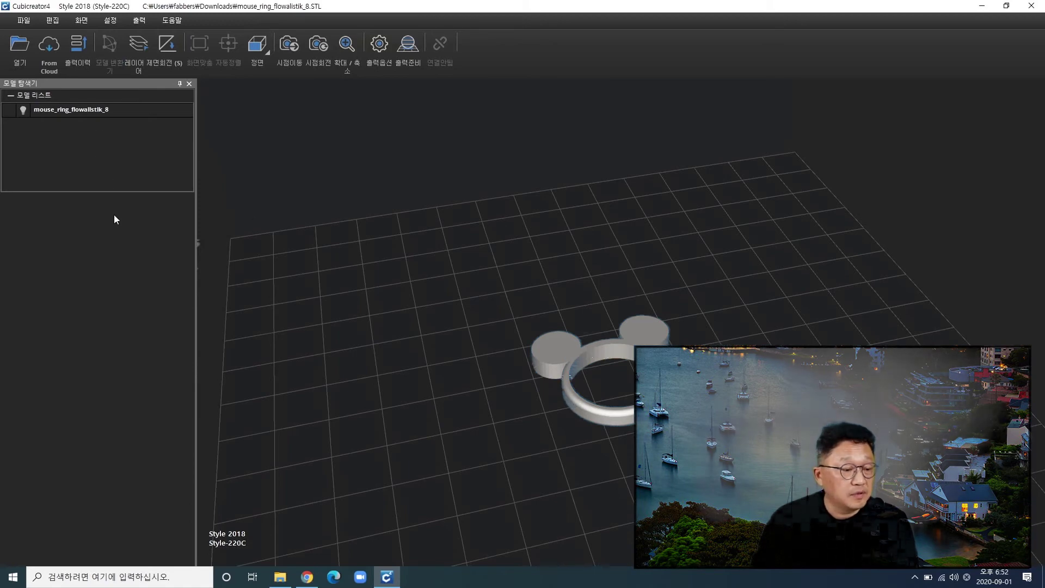
pyautogui.click(19, 45)
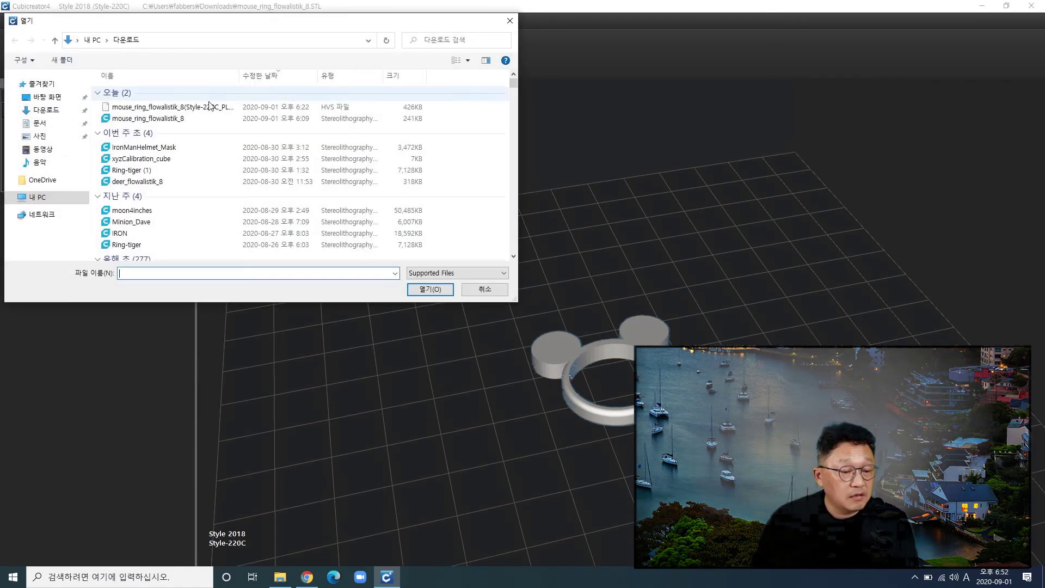
pyautogui.click(167, 119)
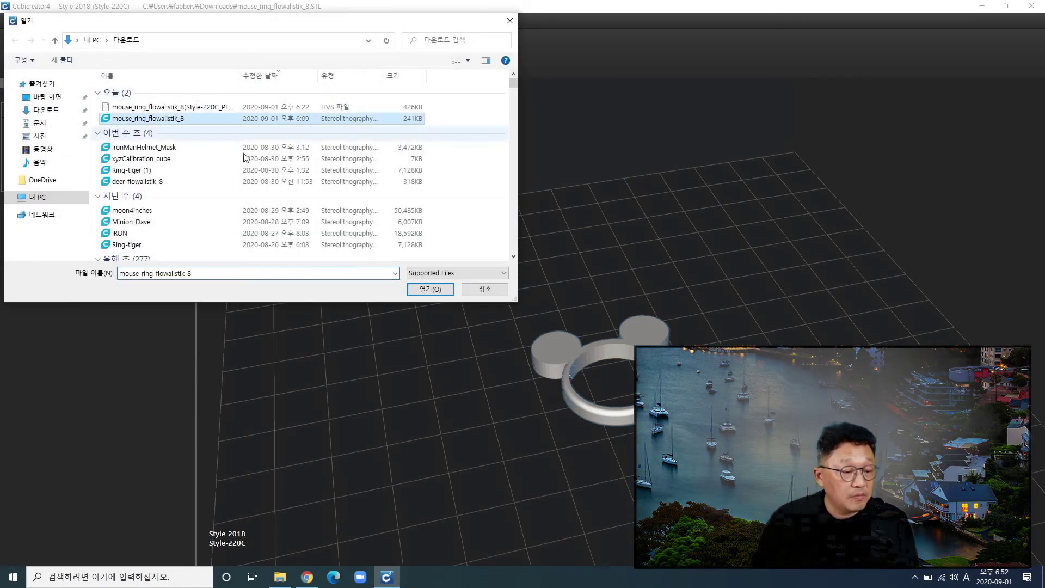
pyautogui.click(430, 289)
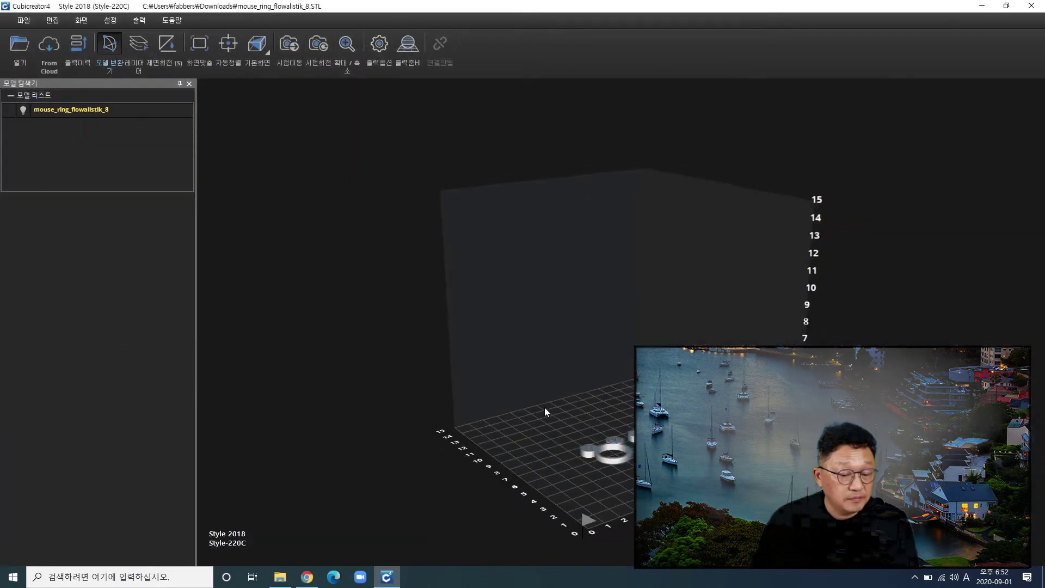
# Import mouse_ring_flowalistik_8 once more to add a third ring to the bed.
pyautogui.moveTo(635, 436); pyautogui.dragTo(615, 490, button='right')
pyautogui.scroll(5, 616, 490)
pyautogui.moveTo(616, 493); pyautogui.dragTo(590, 371, button='middle')
pyautogui.scroll(4, 590, 374)
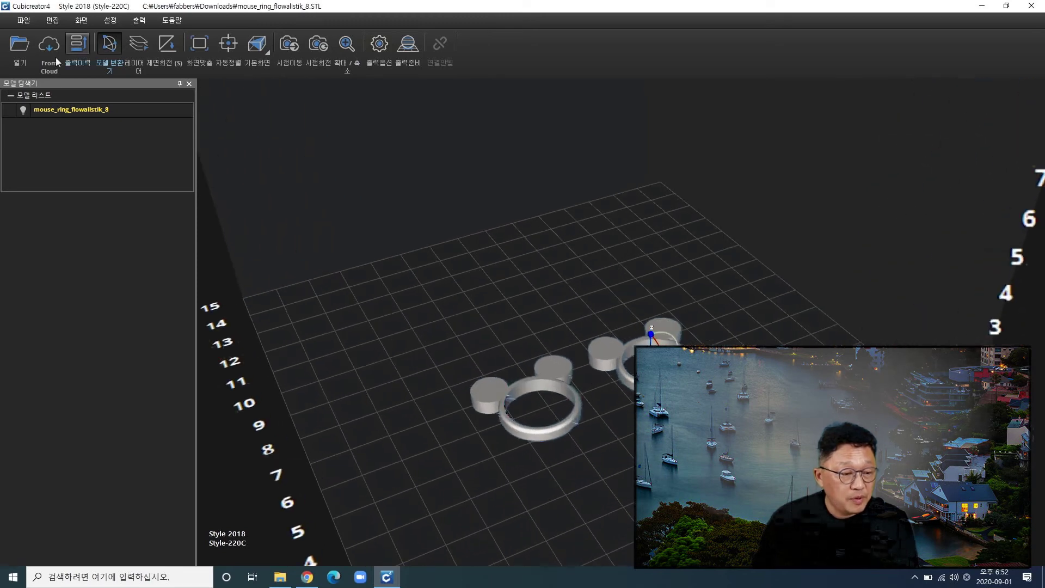
pyautogui.click(22, 48)
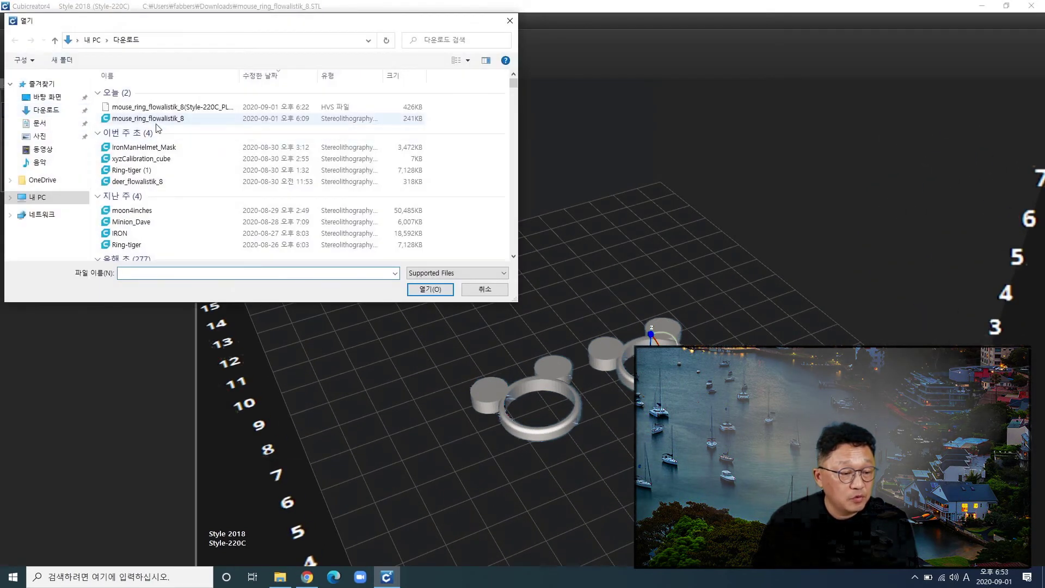
pyautogui.click(430, 289)
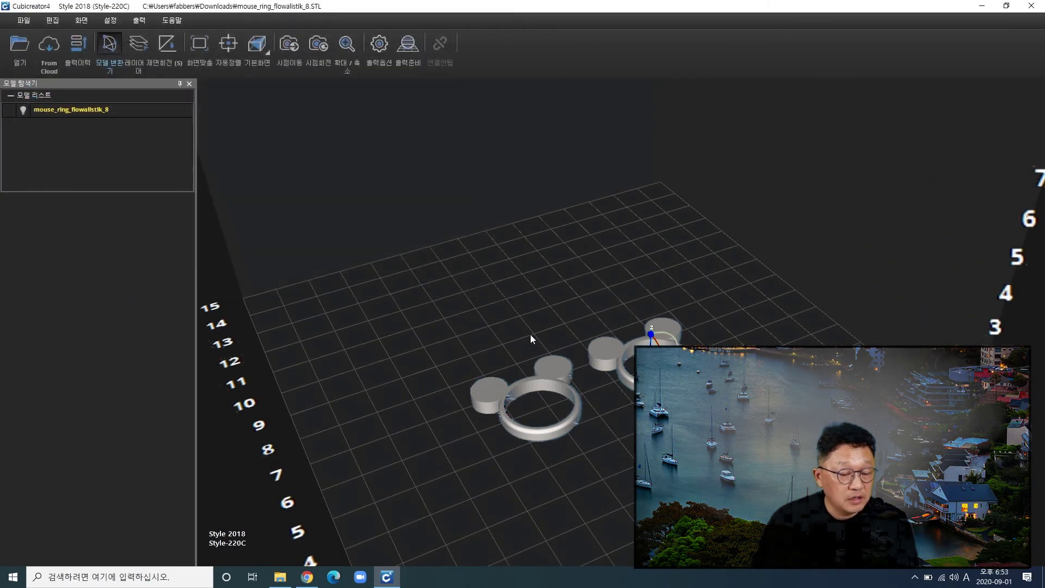
# Examine the arrangement of the three mouse rings on the bed and review the commands available for the selected ring.
pyautogui.scroll(3, 586, 437)
pyautogui.moveTo(585, 436); pyautogui.dragTo(623, 529, button='right')
pyautogui.scroll(3, 623, 530)
pyautogui.moveTo(627, 490); pyautogui.dragTo(629, 403, button='middle')
pyautogui.moveTo(630, 403); pyautogui.dragTo(635, 409, button='right')
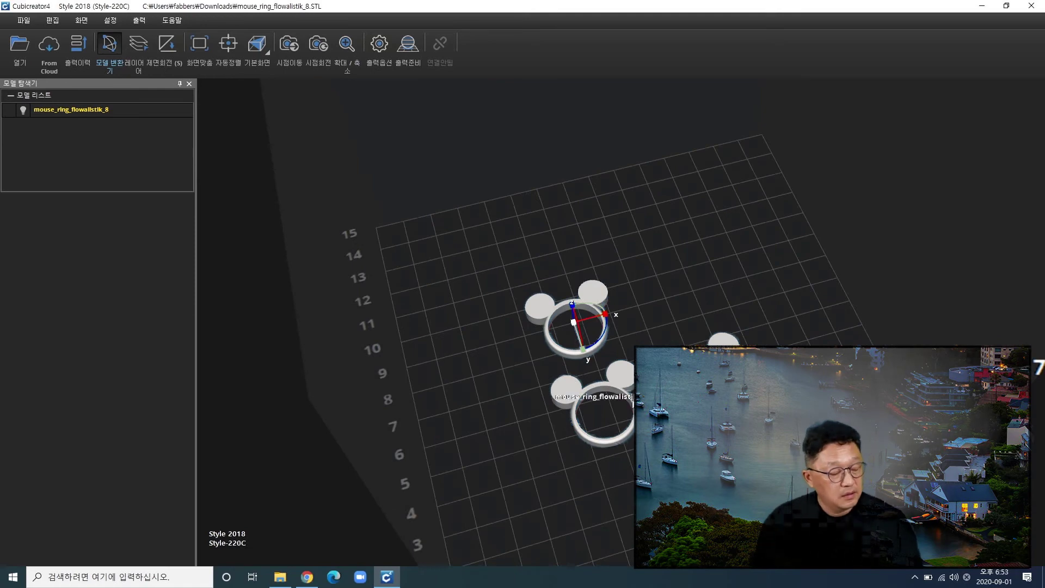
pyautogui.scroll(3, 604, 427)
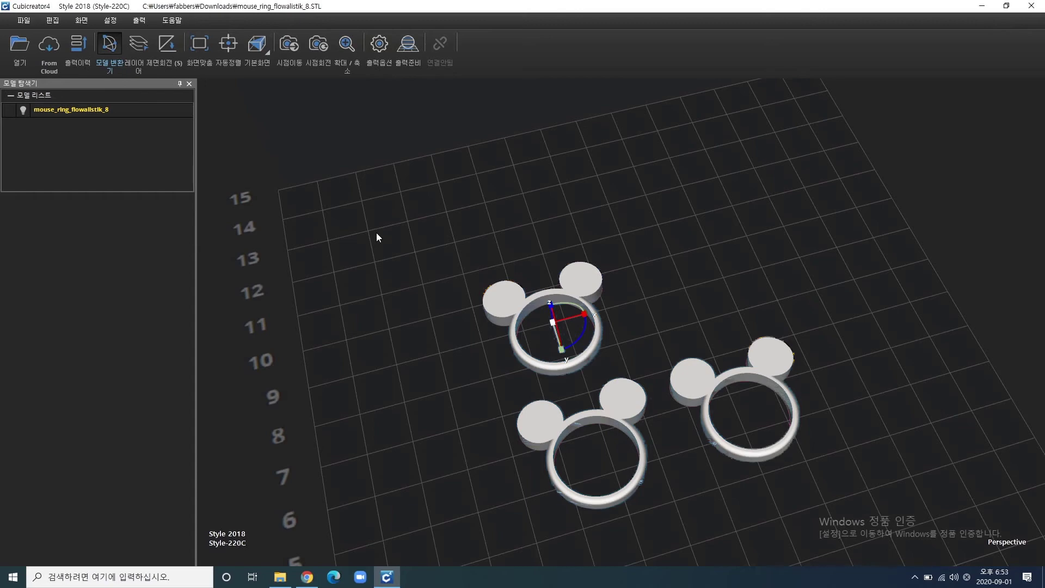
pyautogui.scroll(-1, 521, 415)
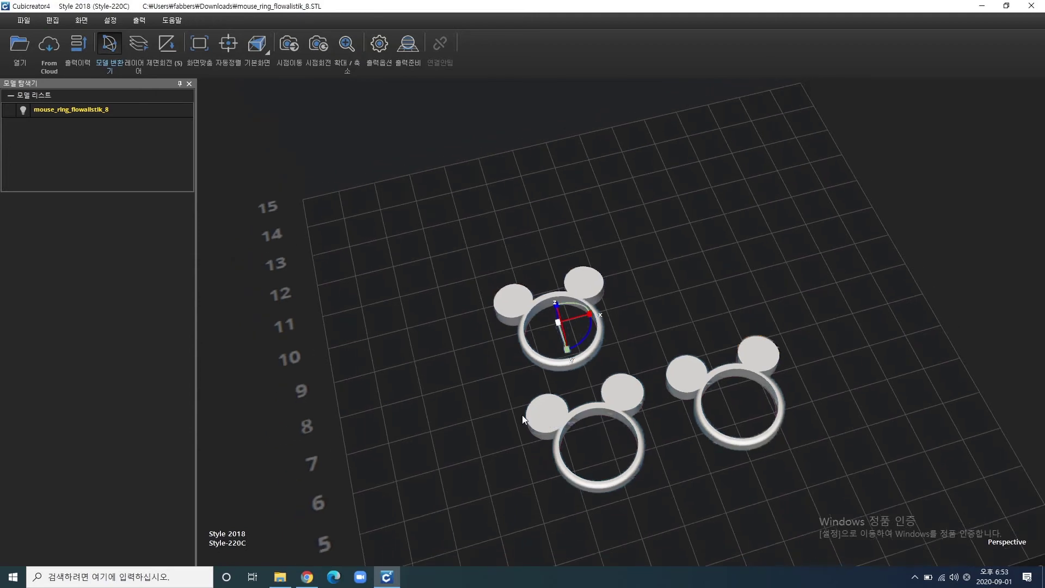
pyautogui.scroll(-1, 521, 415)
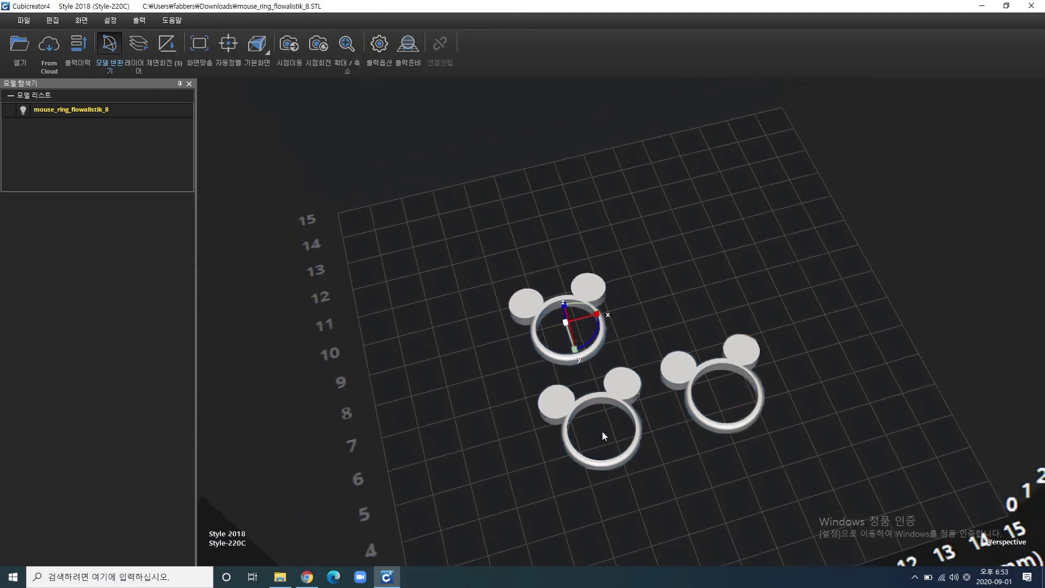
pyautogui.rightClick(592, 285)
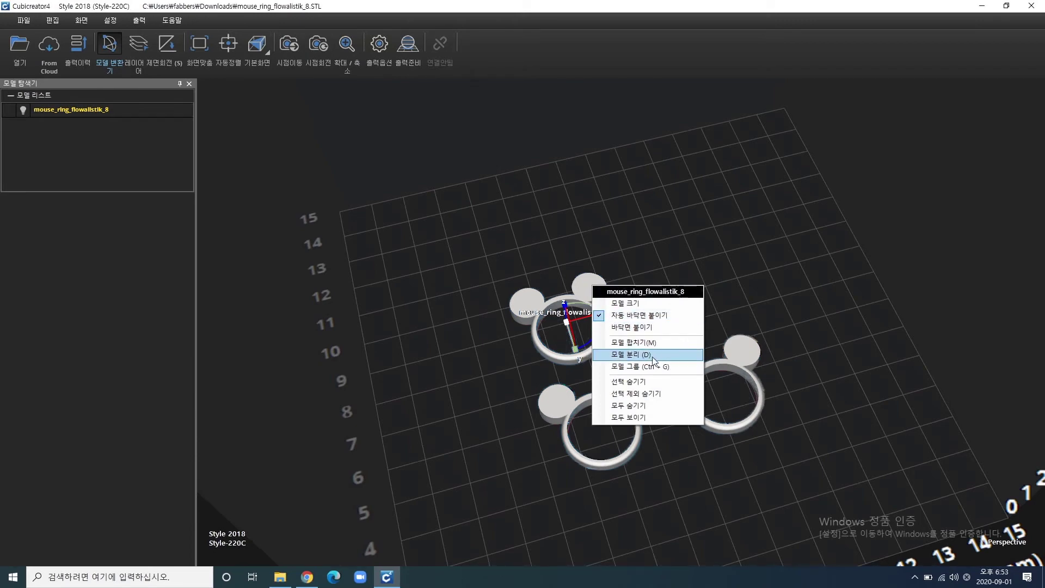
pyautogui.click(79, 144)
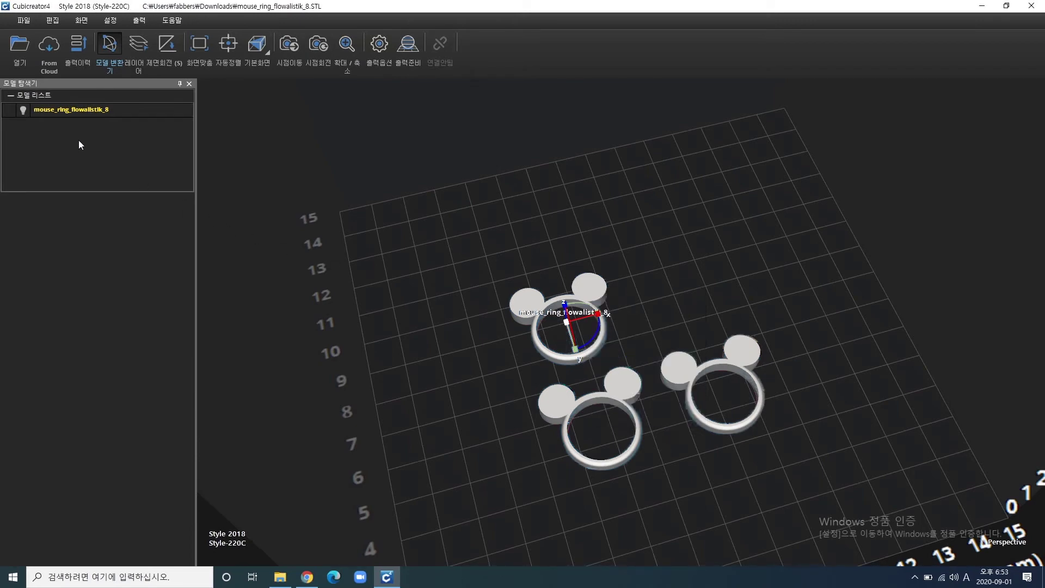
# Duplicate the mouse ring with copy and paste until six rings stand on the bed.
pyautogui.click(74, 110)
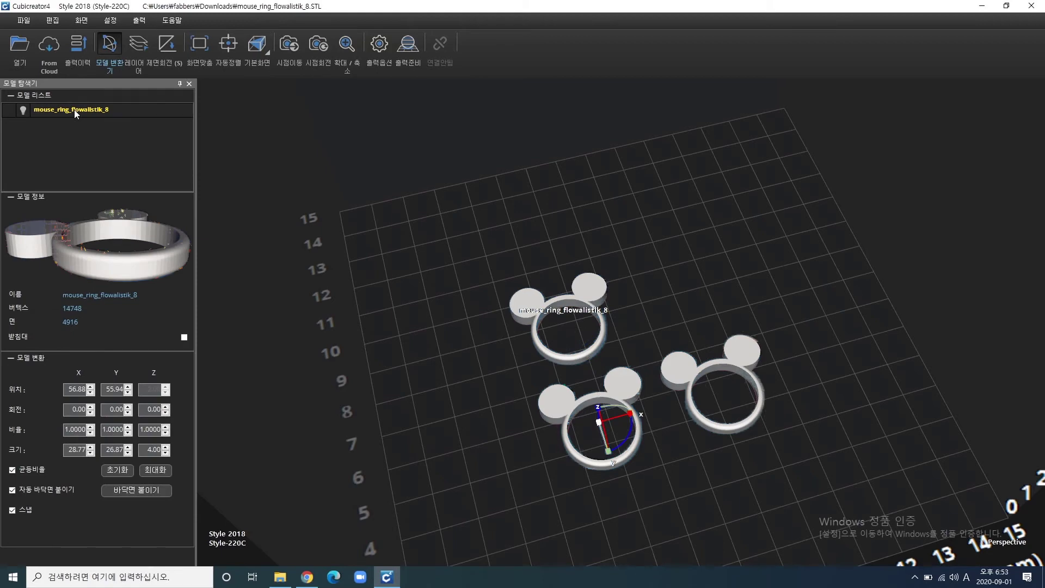
pyautogui.click(523, 305)
pyautogui.hotkey('ctrl', 'v')
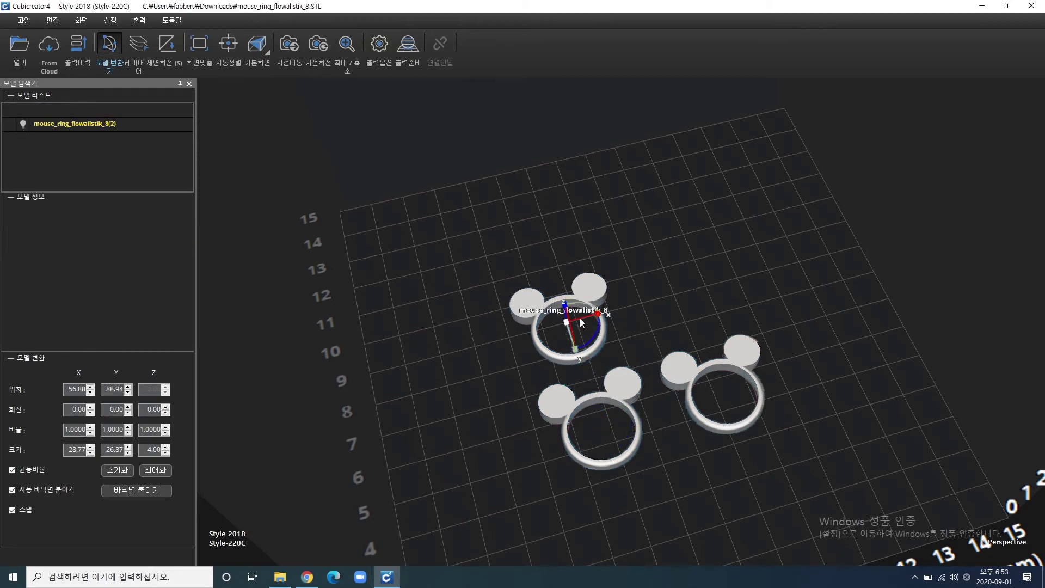
pyautogui.click(795, 307)
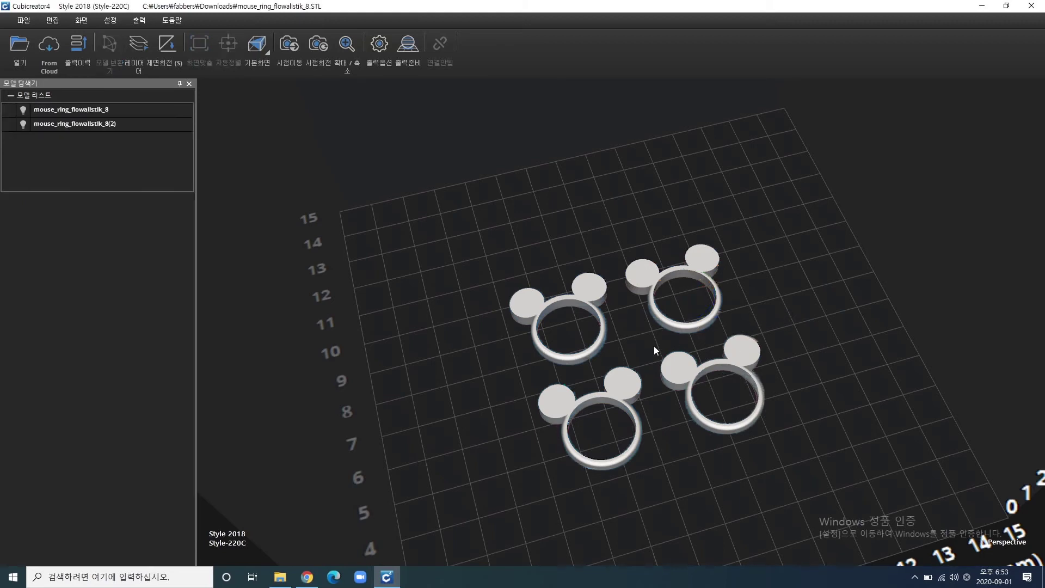
pyautogui.click(646, 279)
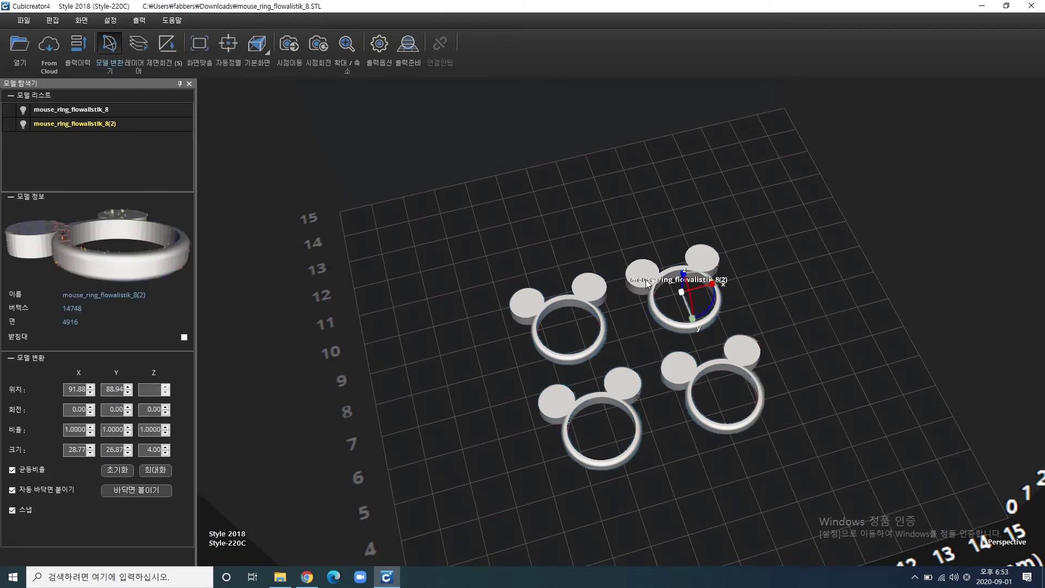
pyautogui.hotkey('ctrl', 'v')
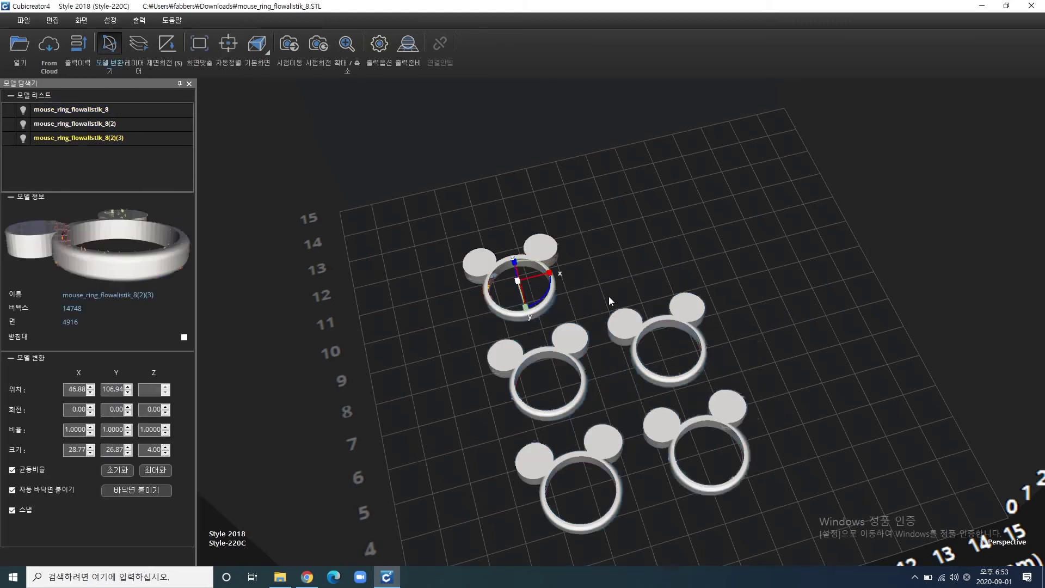
pyautogui.hotkey('ctrl', 'v')
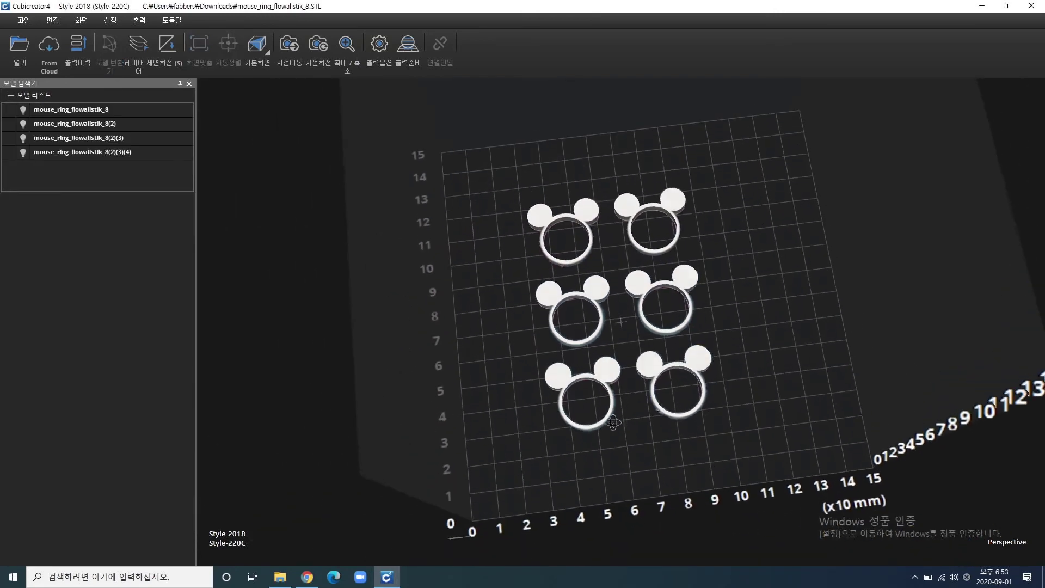
# Review the merge, separate, group and hide commands offered for all six selected rings and for a single ring, without applying any.
pyautogui.moveTo(651, 335); pyautogui.dragTo(742, 443)
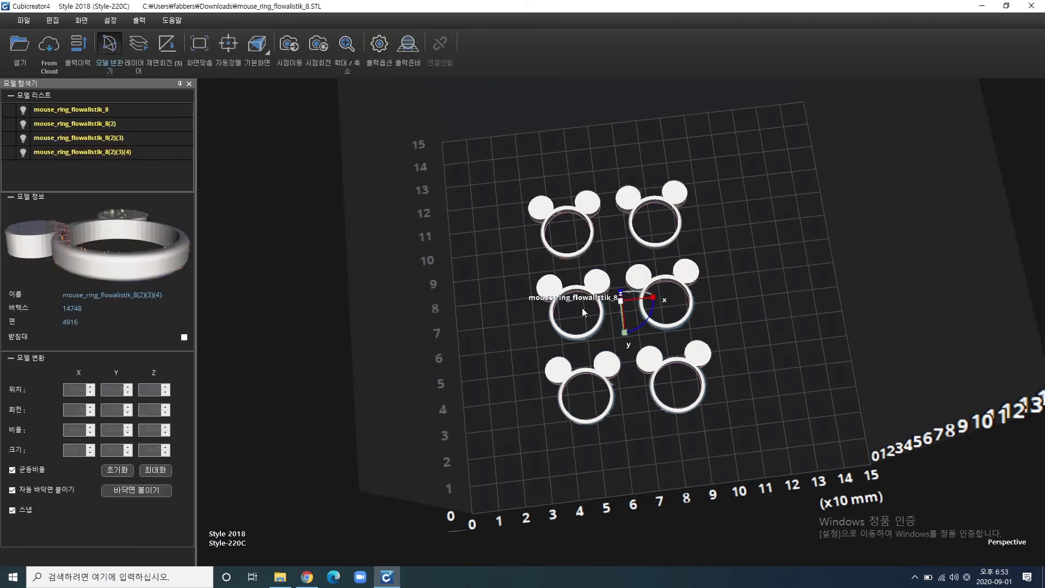
pyautogui.rightClick(559, 283)
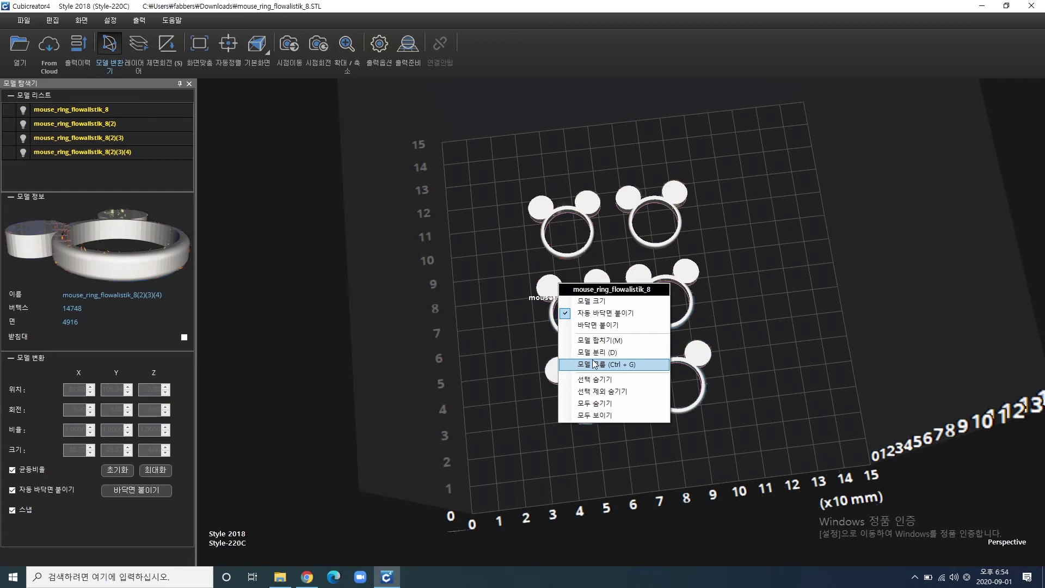
pyautogui.click(493, 309)
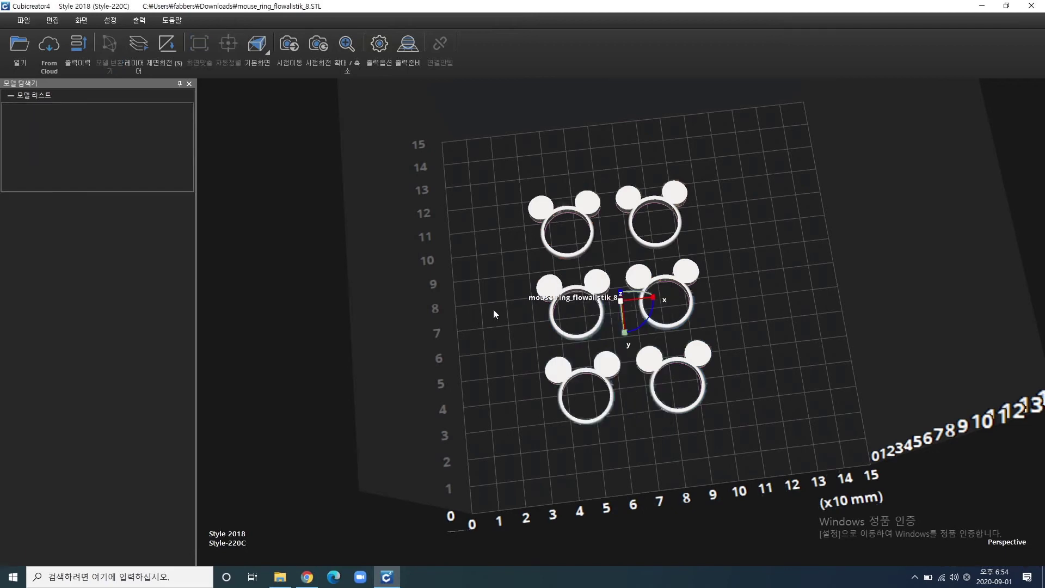
pyautogui.scroll(-4, 525, 344)
pyautogui.moveTo(542, 374); pyautogui.dragTo(567, 287, button='right')
pyautogui.moveTo(650, 423); pyautogui.dragTo(658, 409, button='right')
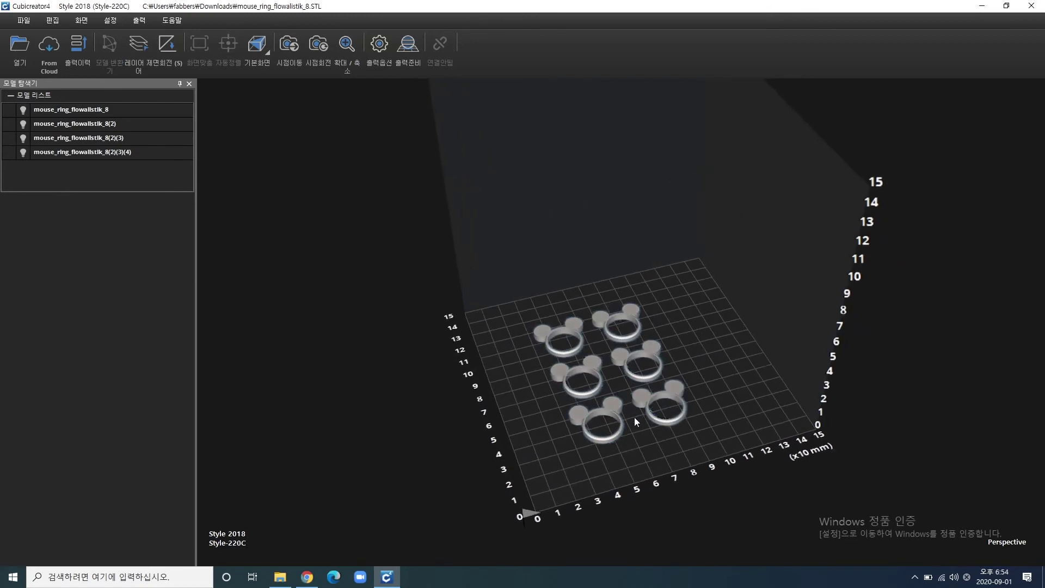
pyautogui.scroll(2, 634, 413)
pyautogui.click(622, 370)
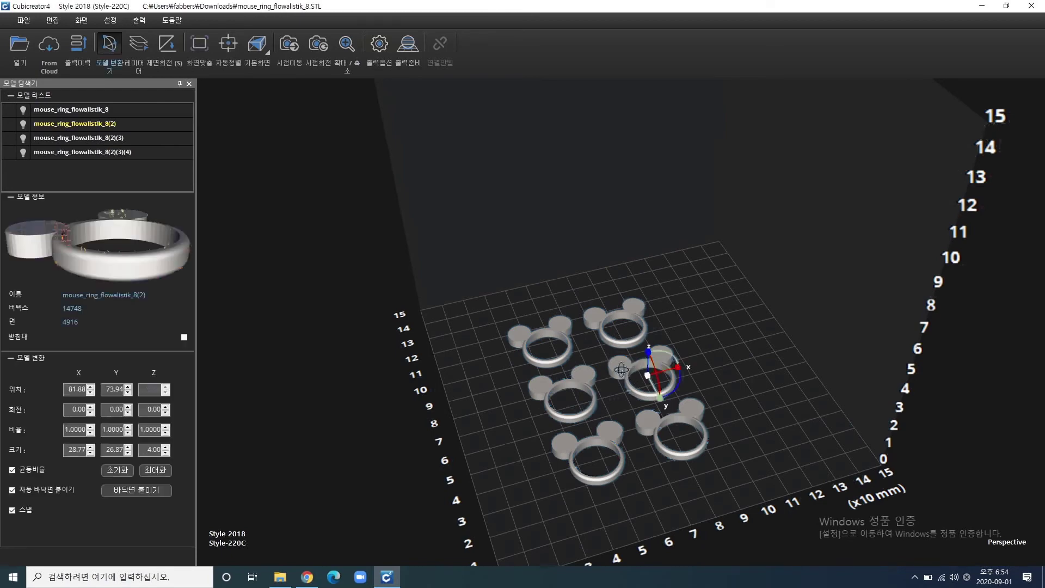
pyautogui.rightClick(629, 368)
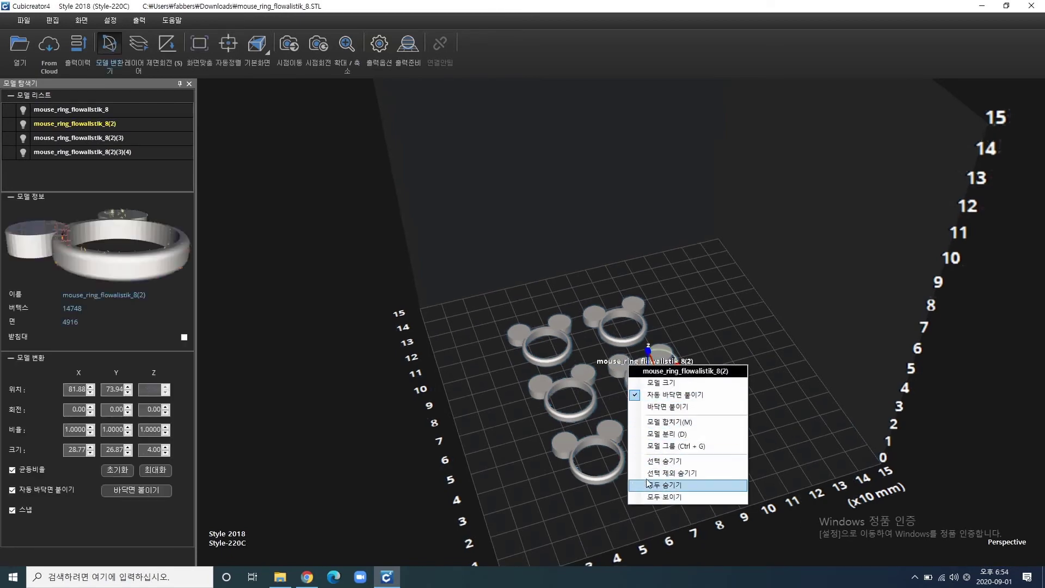
pyautogui.click(611, 500)
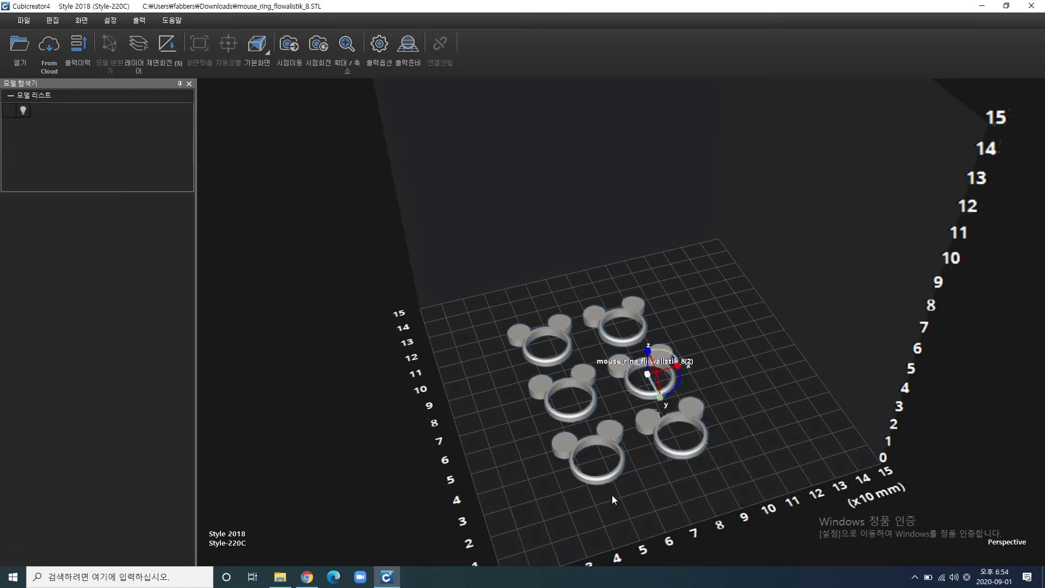
# Run print preparation to slice all six mouse rings together.
pyautogui.scroll(-2, 648, 461)
pyautogui.scroll(4, 639, 459)
pyautogui.moveTo(659, 494); pyautogui.dragTo(577, 486, button='right')
pyautogui.moveTo(619, 476); pyautogui.dragTo(616, 436, button='middle')
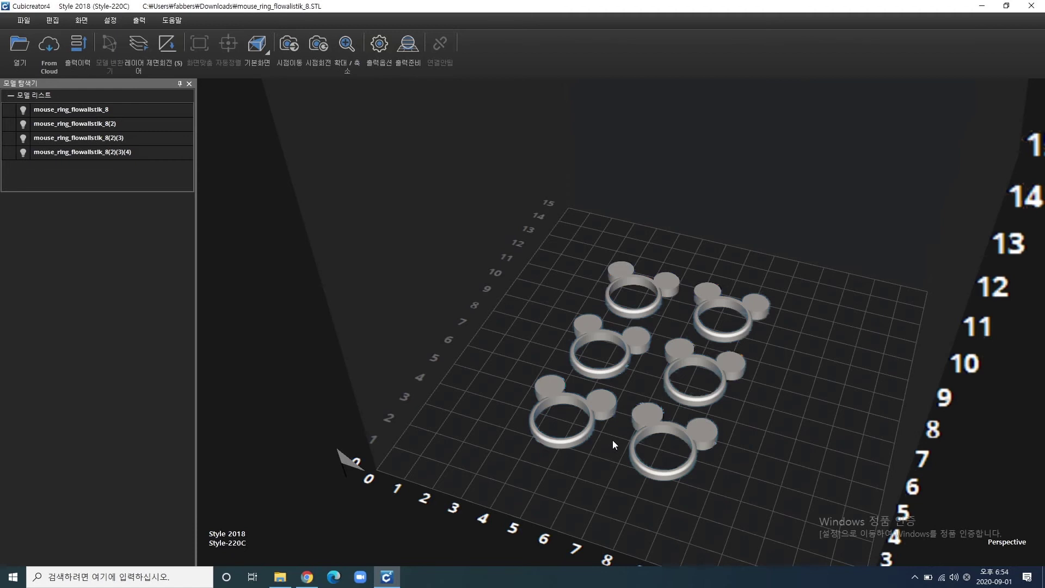
pyautogui.click(407, 46)
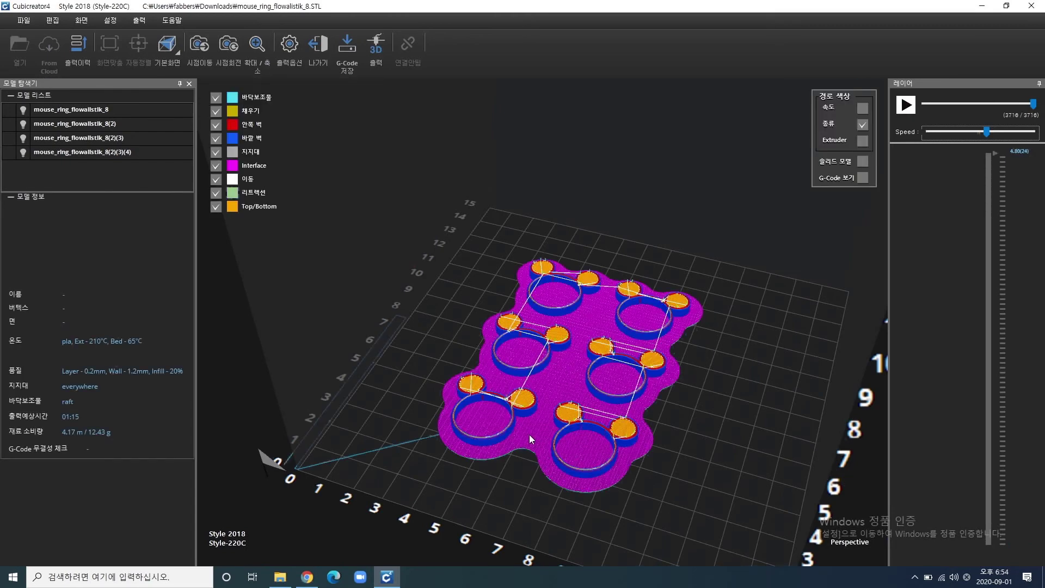
# Set the layer view to layer 22 (4.40) and the simulation speed to maximum, and play and pause the print simulation.
pyautogui.scroll(5, 529, 434)
pyautogui.moveTo(555, 462); pyautogui.dragTo(495, 345, button='middle')
pyautogui.moveTo(495, 345); pyautogui.dragTo(507, 363, button='right')
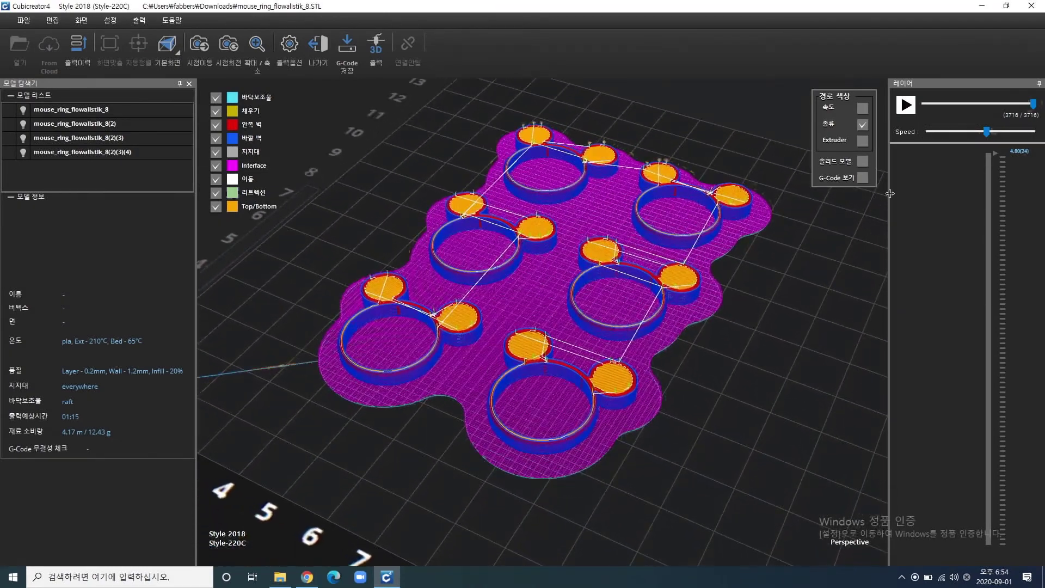
pyautogui.click(903, 103)
pyautogui.moveTo(997, 154); pyautogui.dragTo(1004, 188)
pyautogui.moveTo(986, 132); pyautogui.dragTo(1030, 133)
pyautogui.click(906, 105)
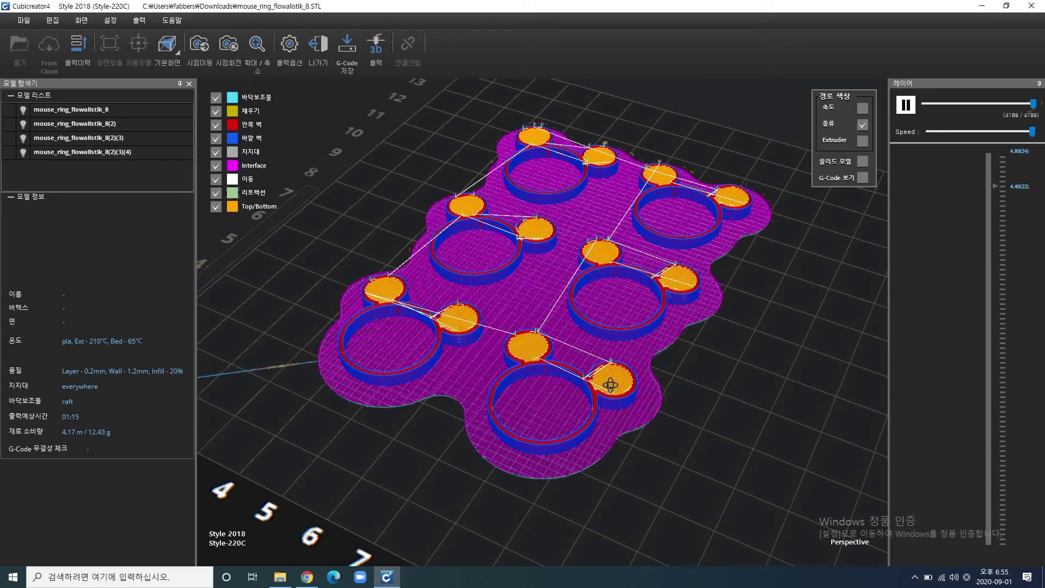
pyautogui.click(906, 105)
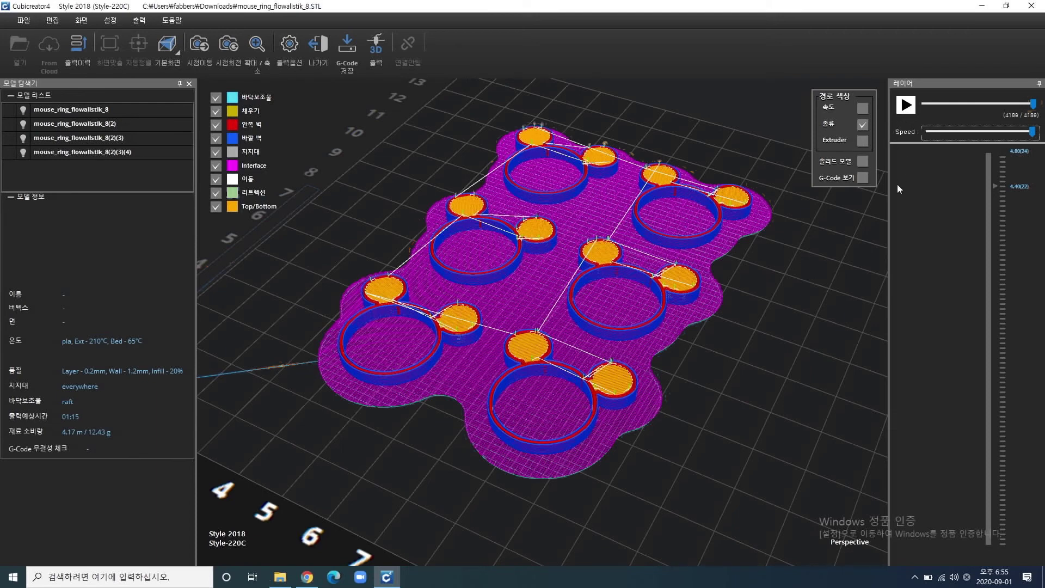
# Restart the print simulation, pause it, and examine the extruder and the sliced rings from several angles.
pyautogui.click(903, 107)
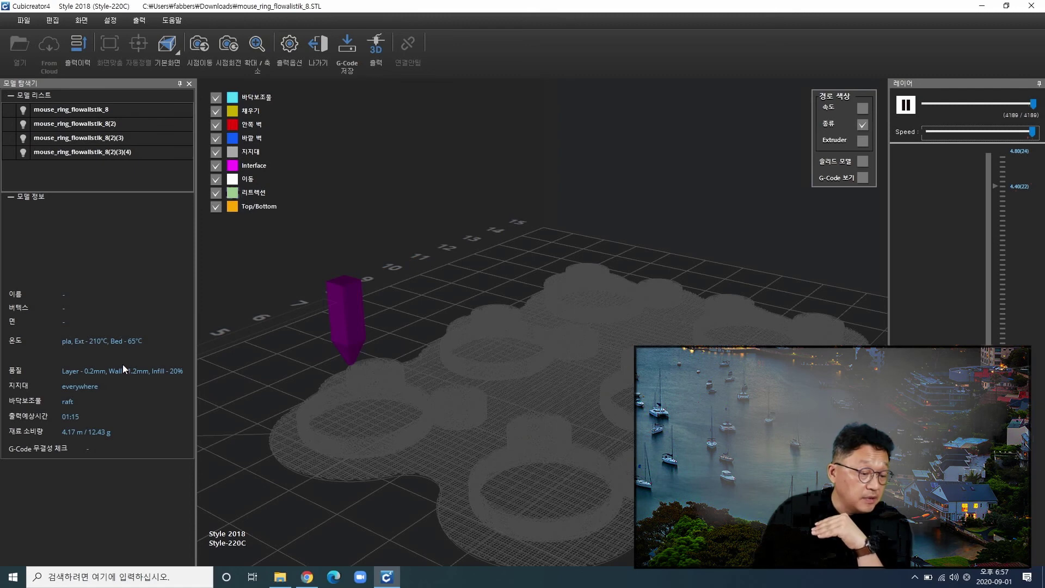
pyautogui.click(905, 104)
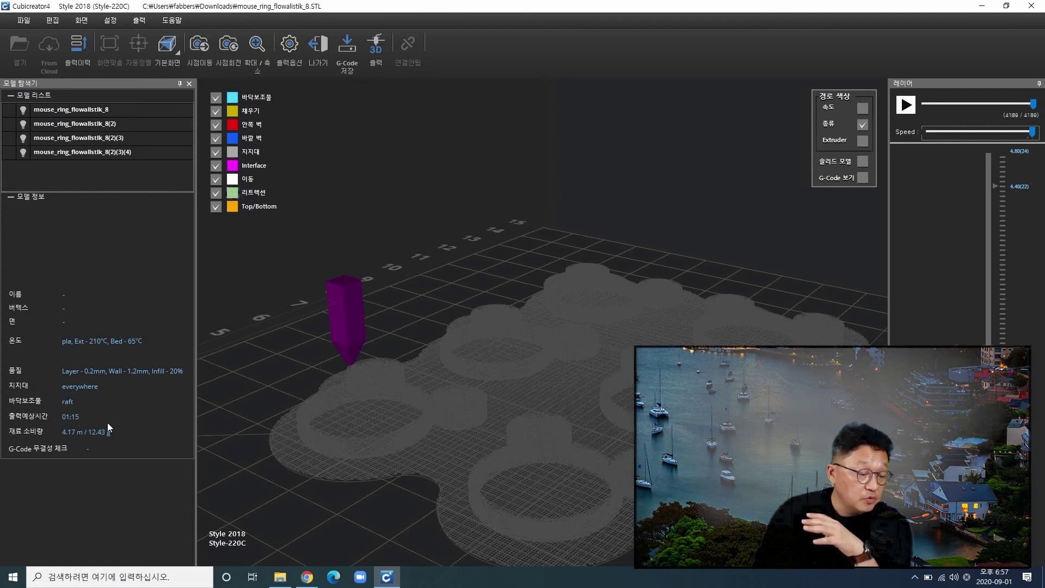
pyautogui.scroll(-5, 446, 293)
pyautogui.moveTo(547, 324); pyautogui.dragTo(536, 324, button='right')
pyautogui.moveTo(477, 350); pyautogui.dragTo(541, 320, button='right')
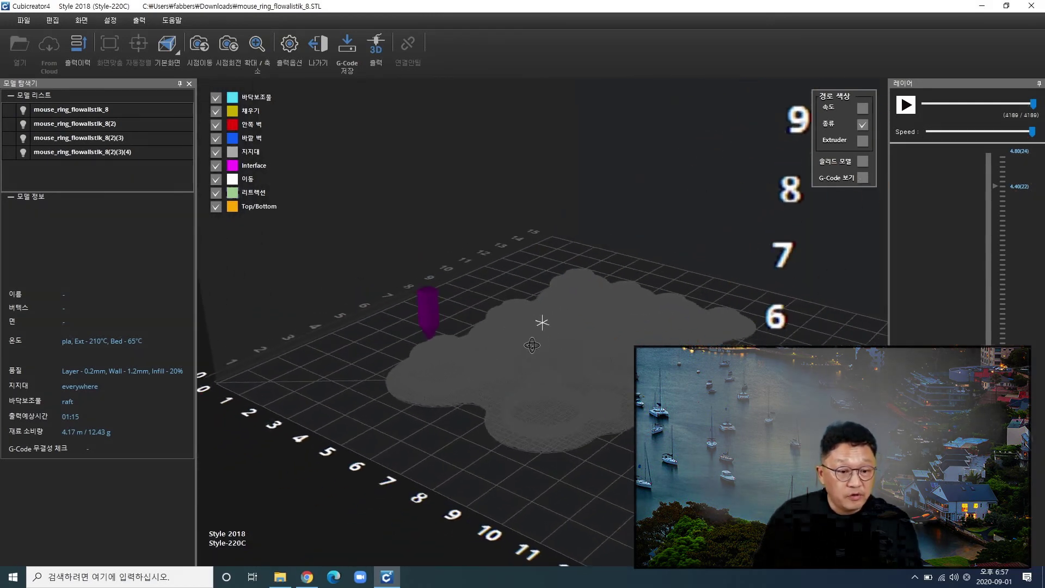
pyautogui.moveTo(408, 214); pyautogui.dragTo(565, 262, button='right')
pyautogui.scroll(4, 544, 361)
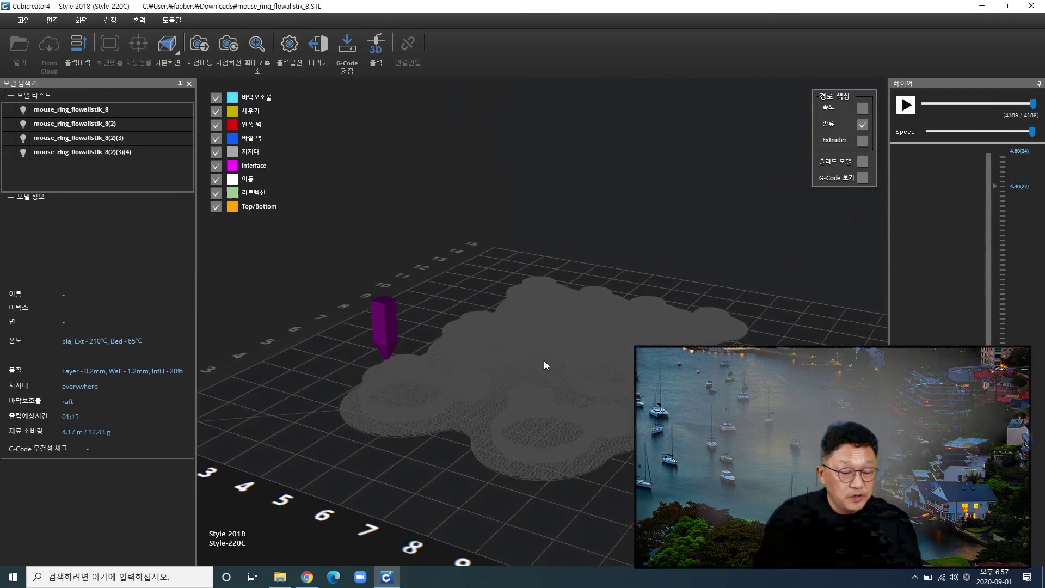